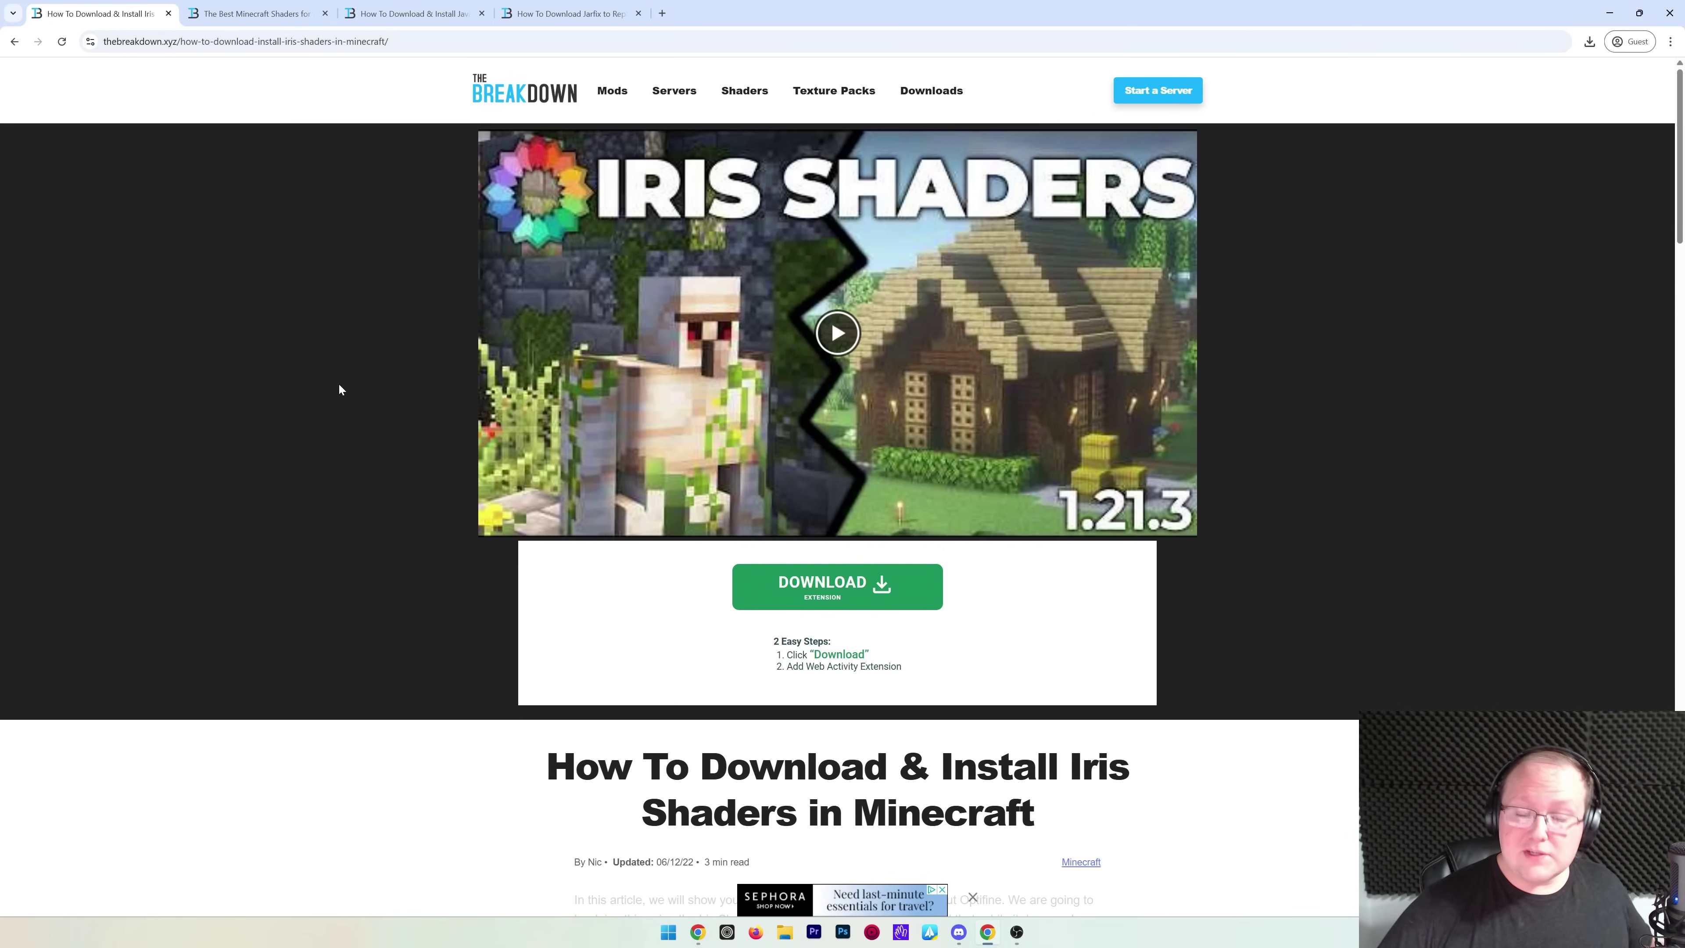
Step: Download the Iris universal JAR through the Iris Shaders article and save Iris-Installer-3.2.1.jar in the Downloads folder
scroll(372, 425, "down", 4)
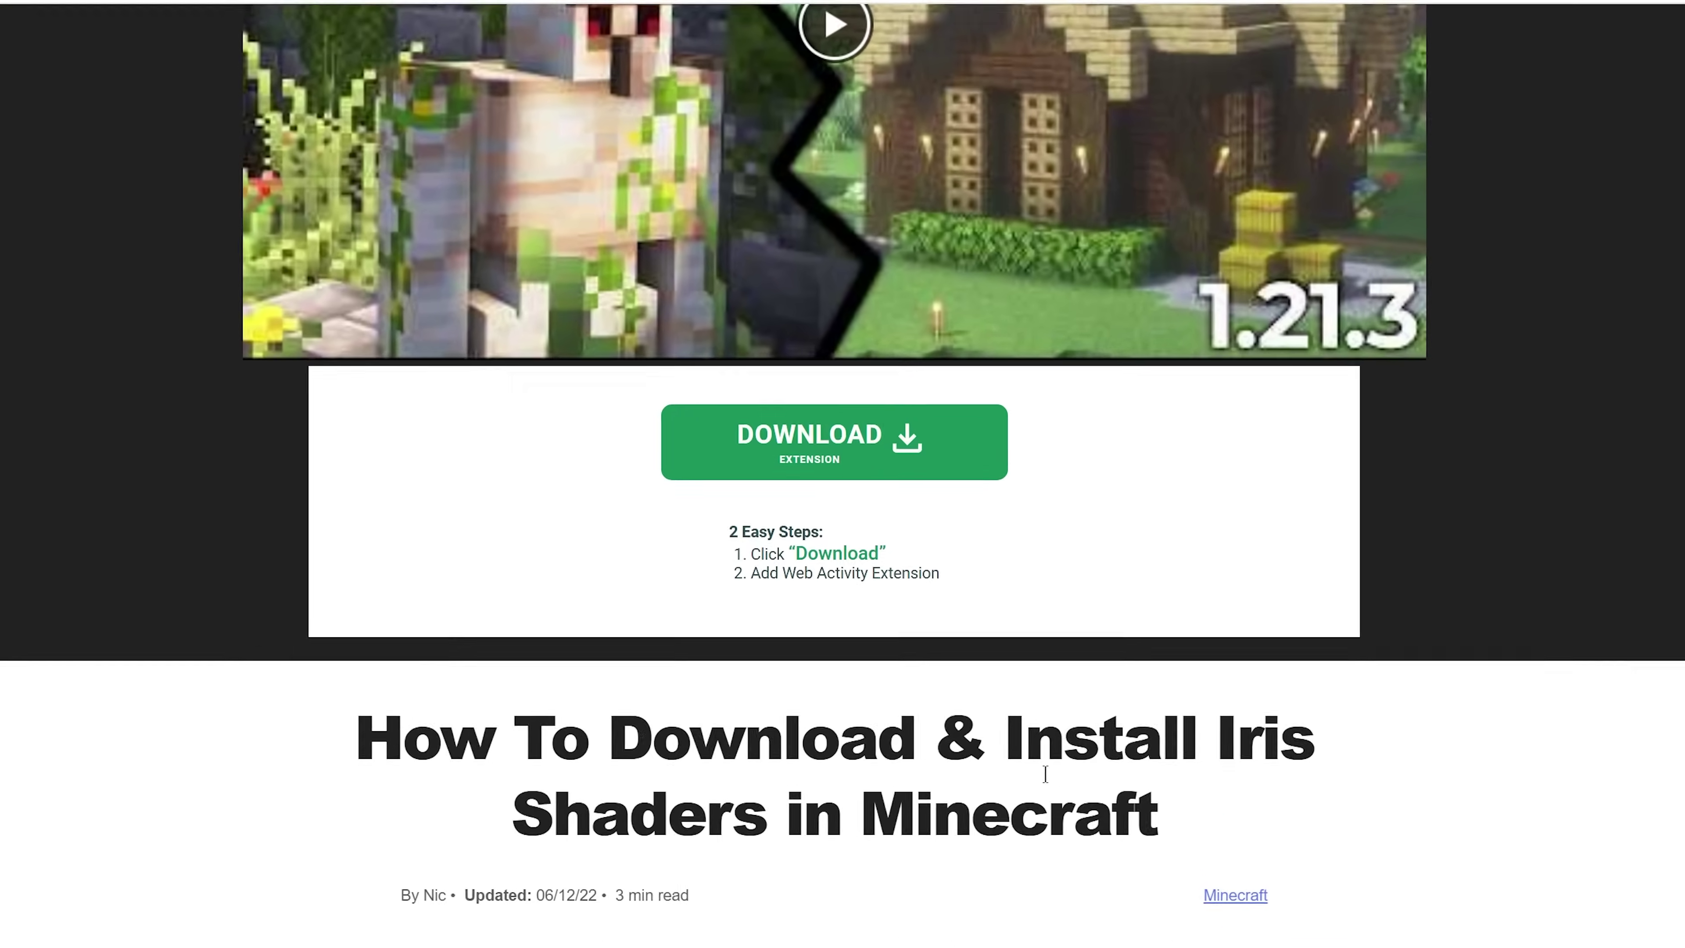
scroll(1190, 756, "down", 10)
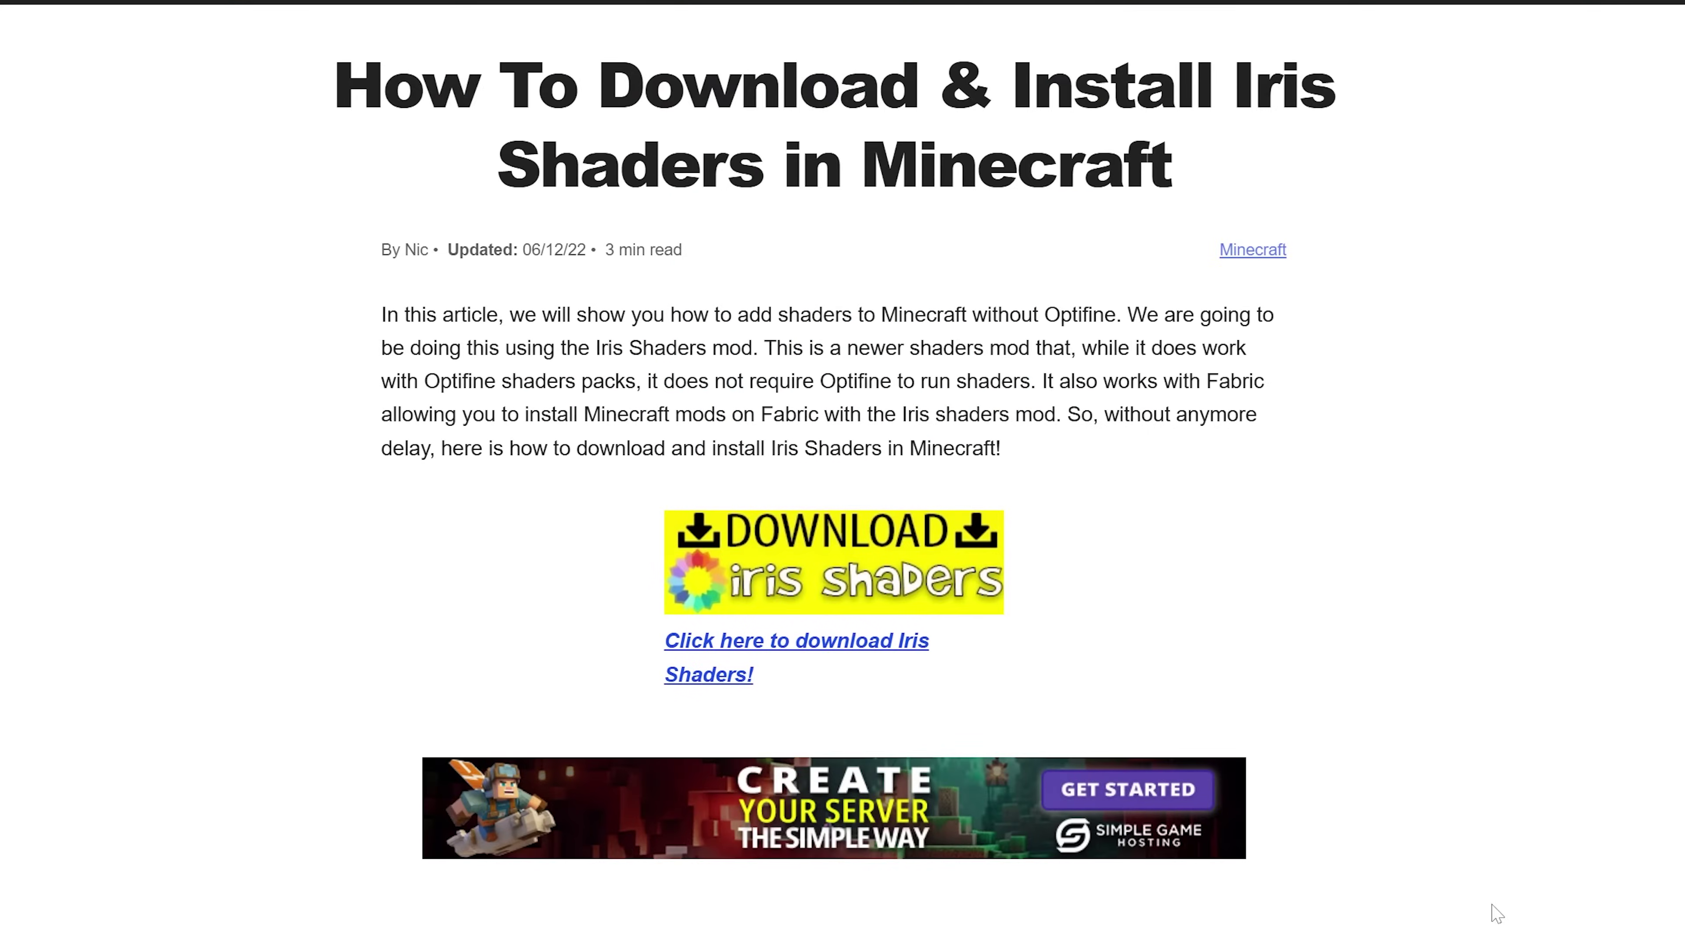
left_click(897, 580)
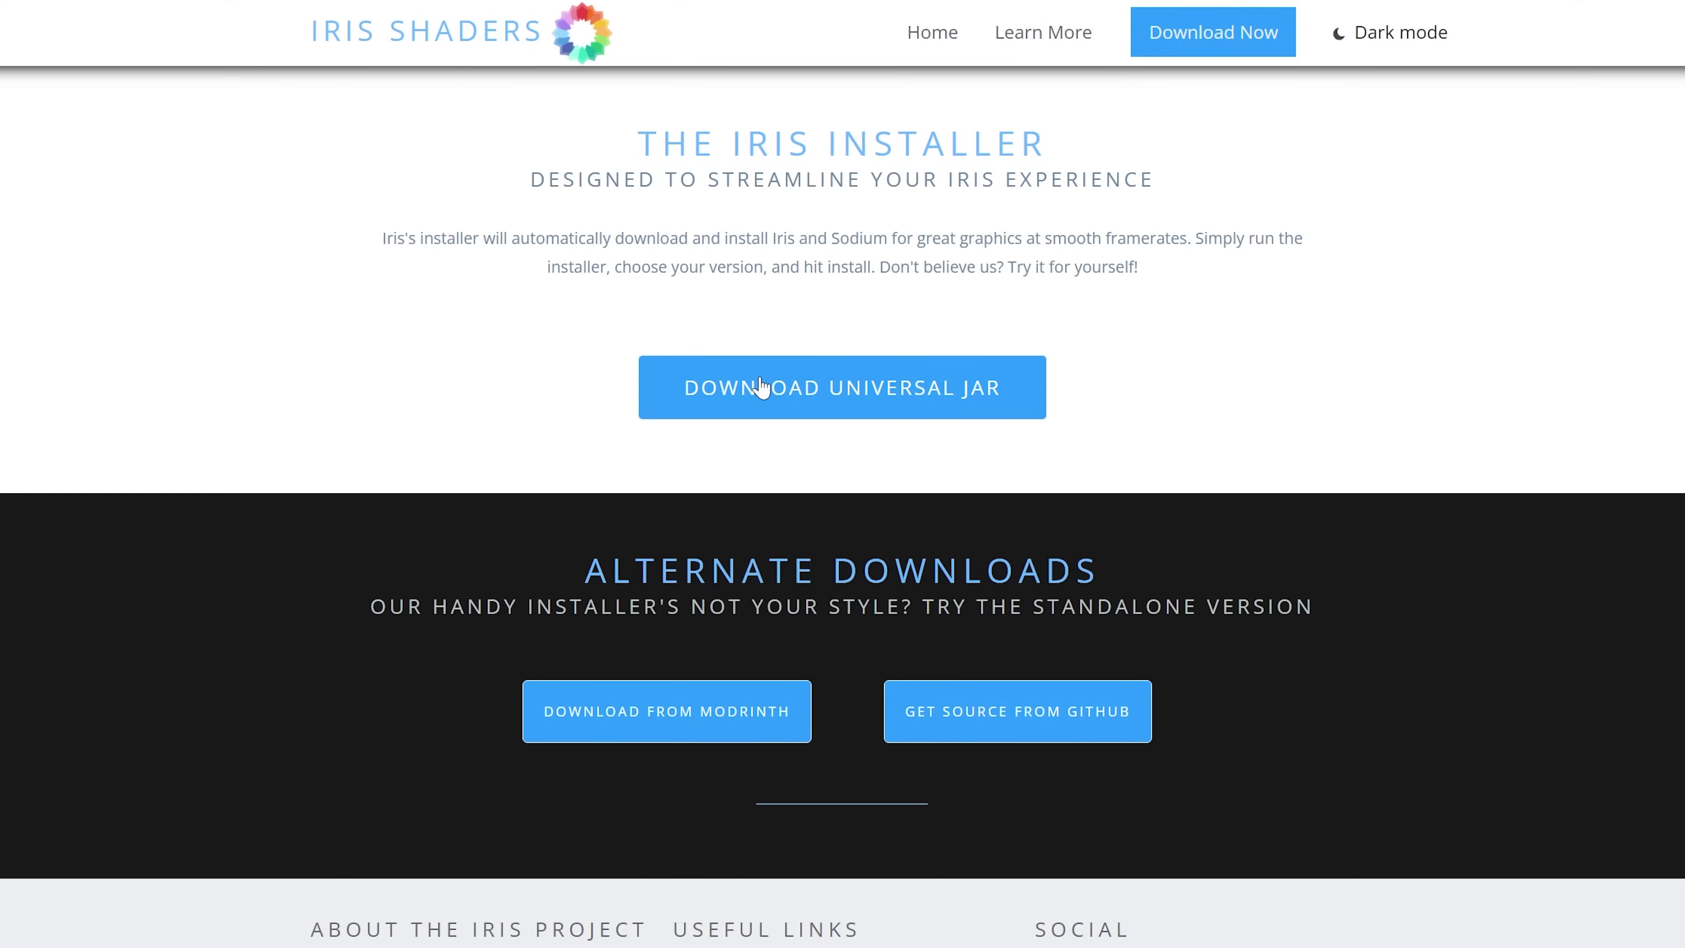
left_click(846, 387)
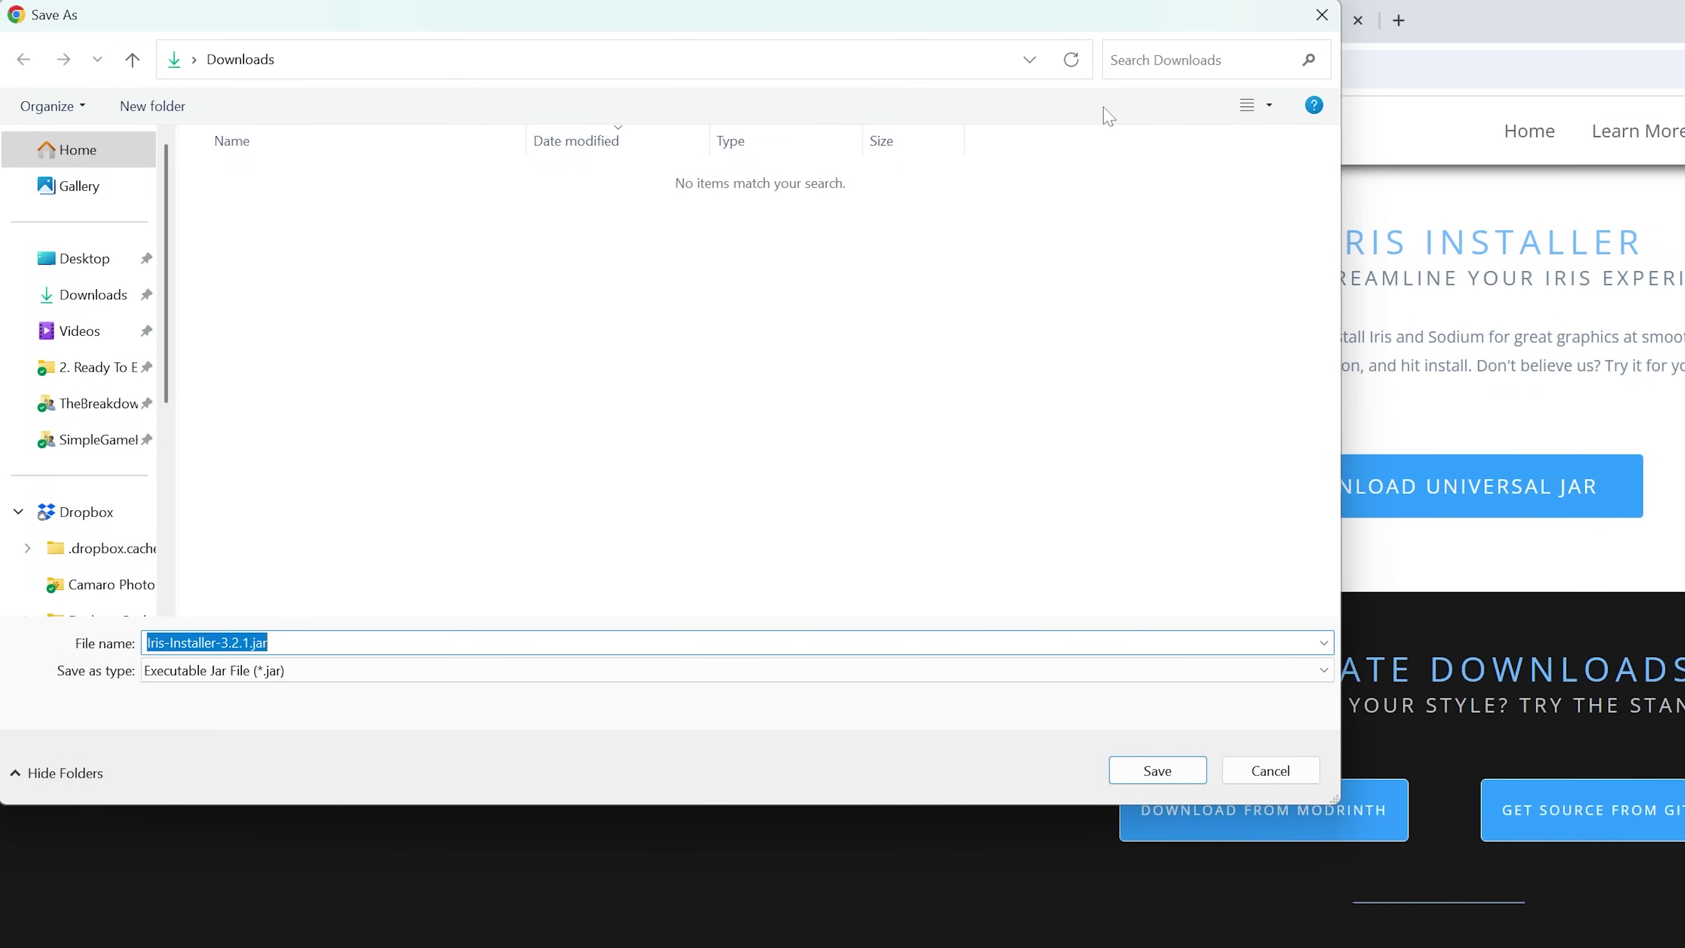
left_click(1125, 772)
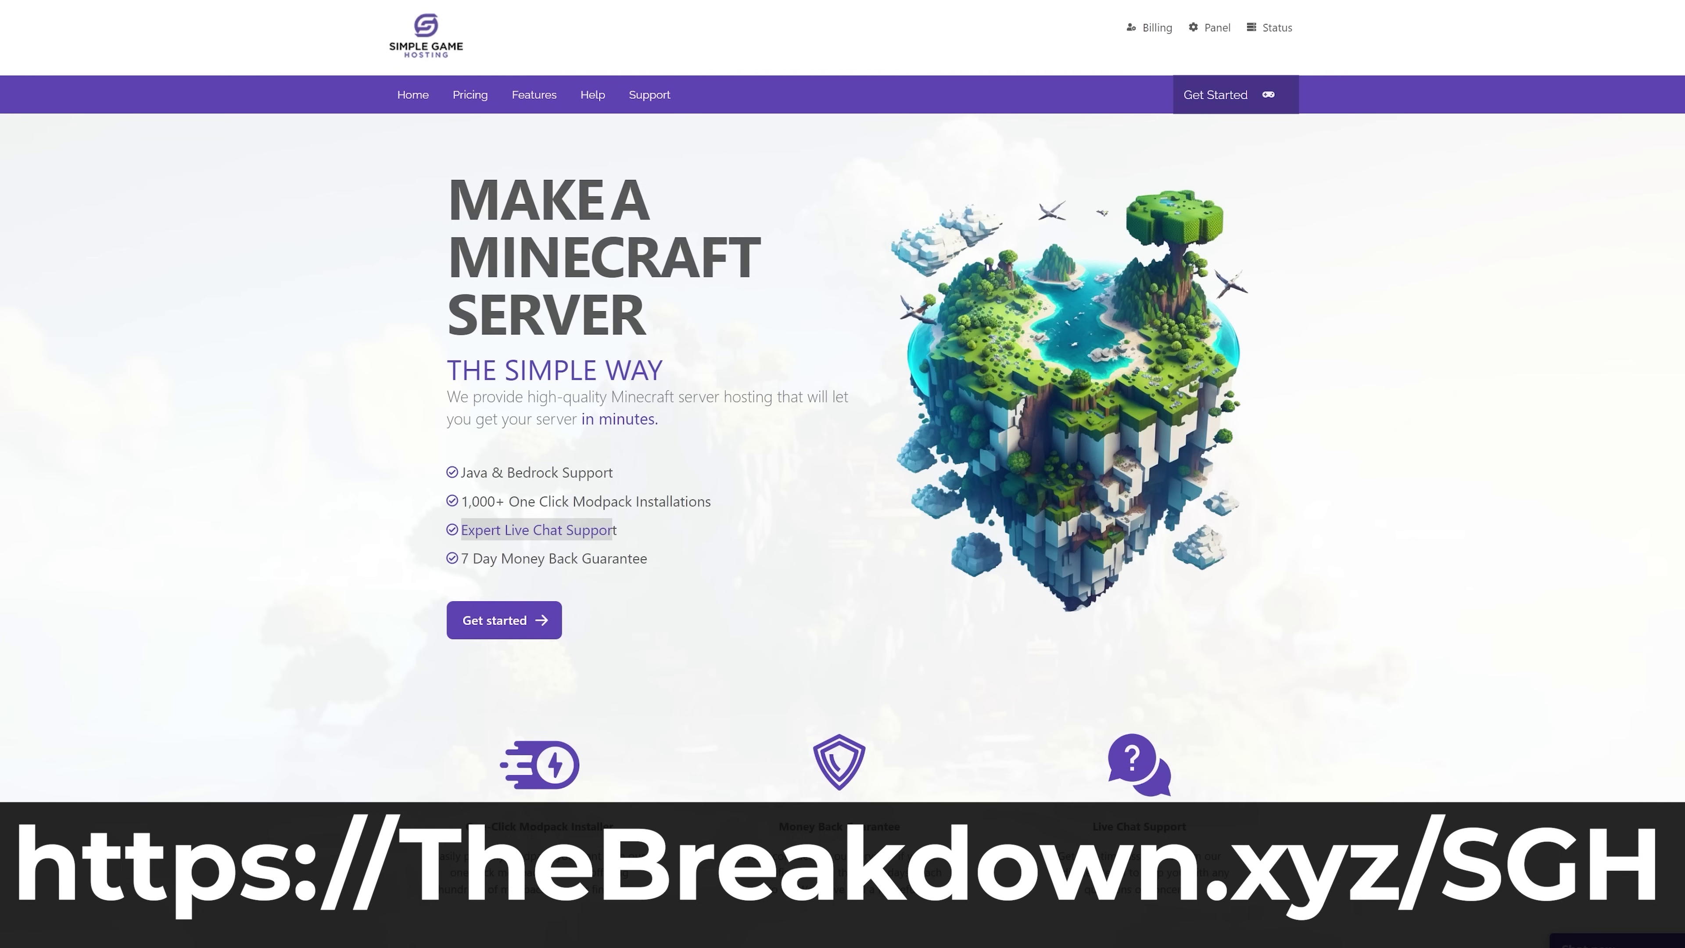
Step: Look over the Simple Game Hosting site and search its modpack installer for version 1.20.1 modpacks
scroll(656, 539, "down", 5)
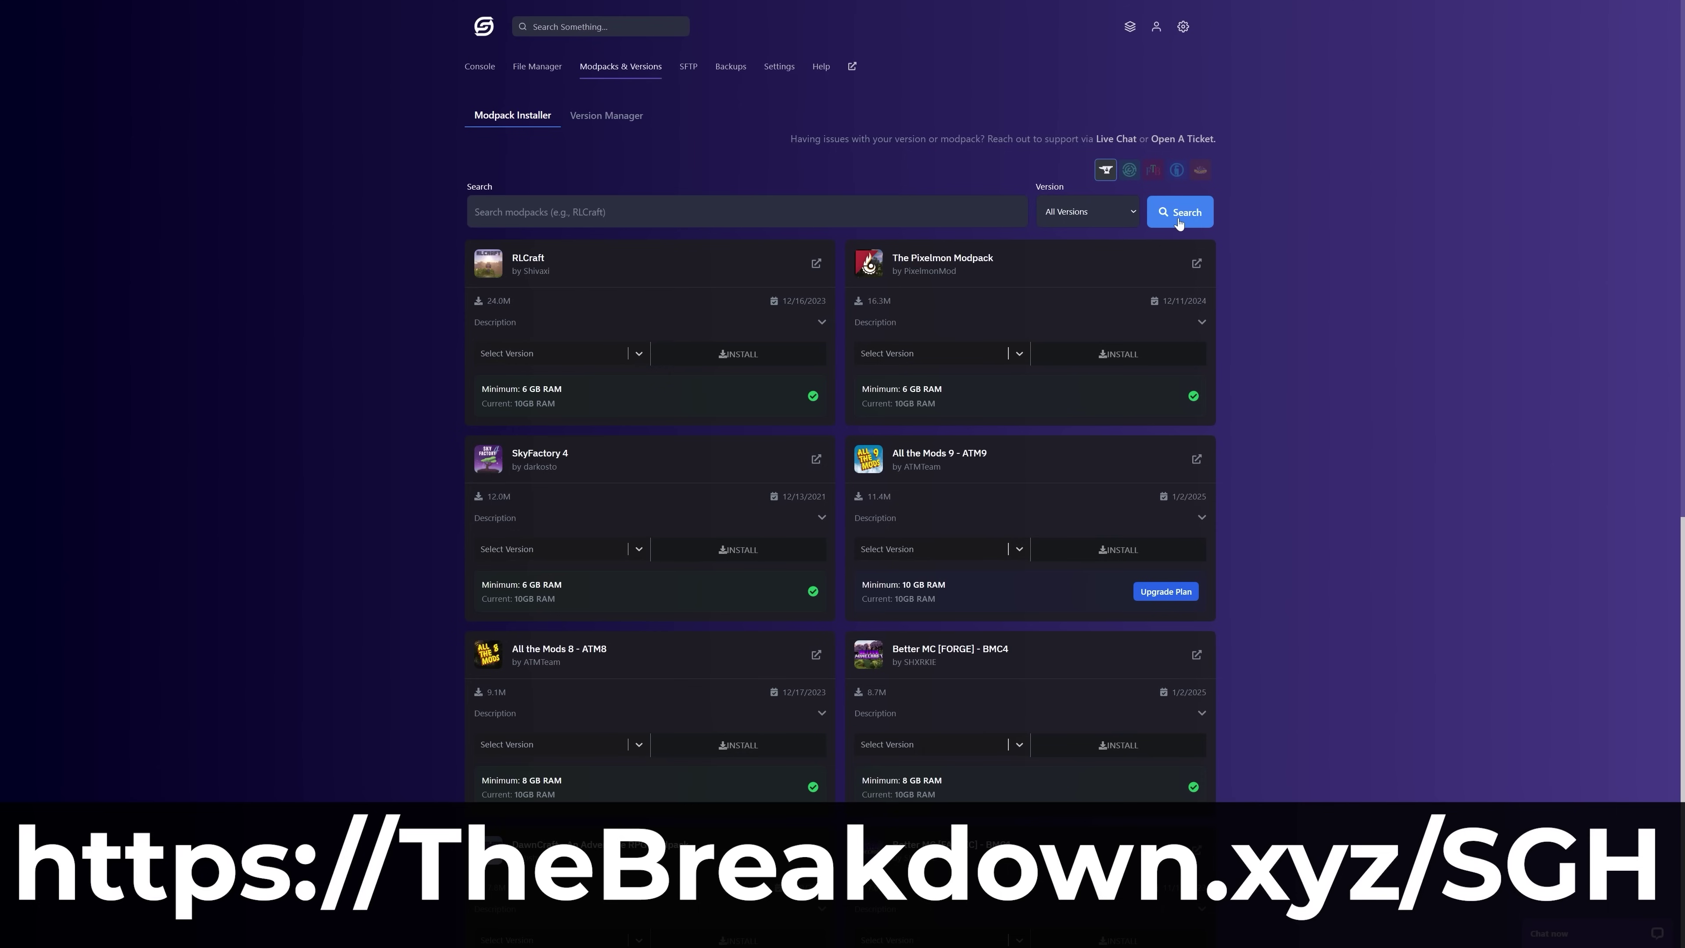
left_click(1088, 212)
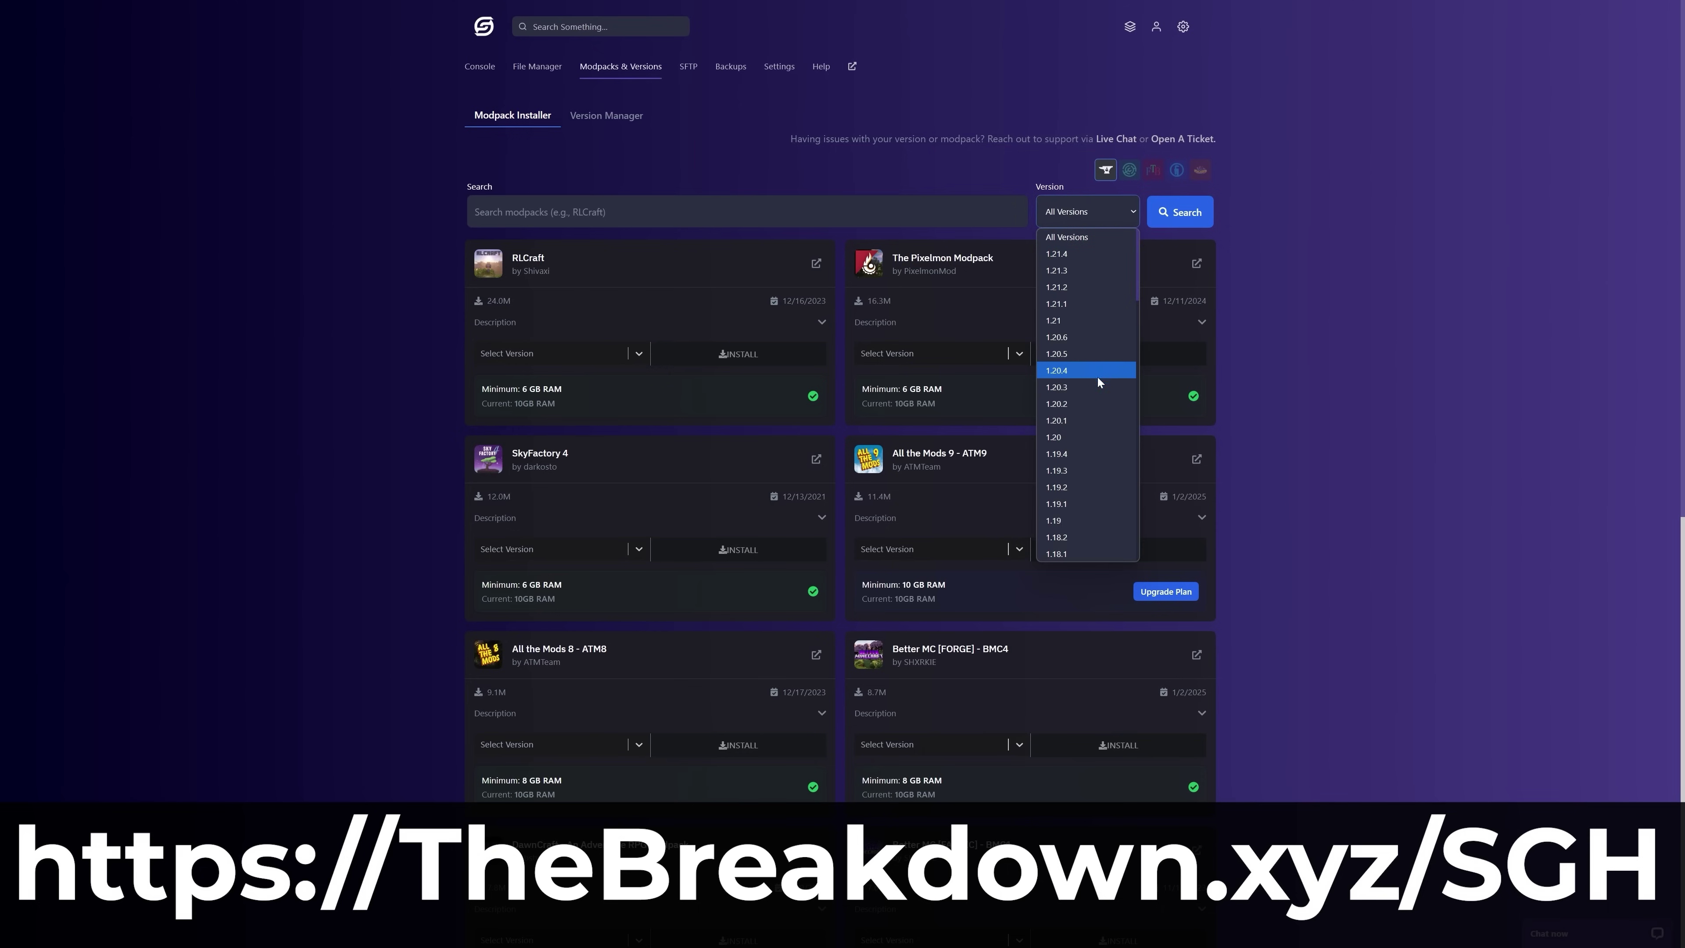
left_click(1086, 420)
left_click(1167, 225)
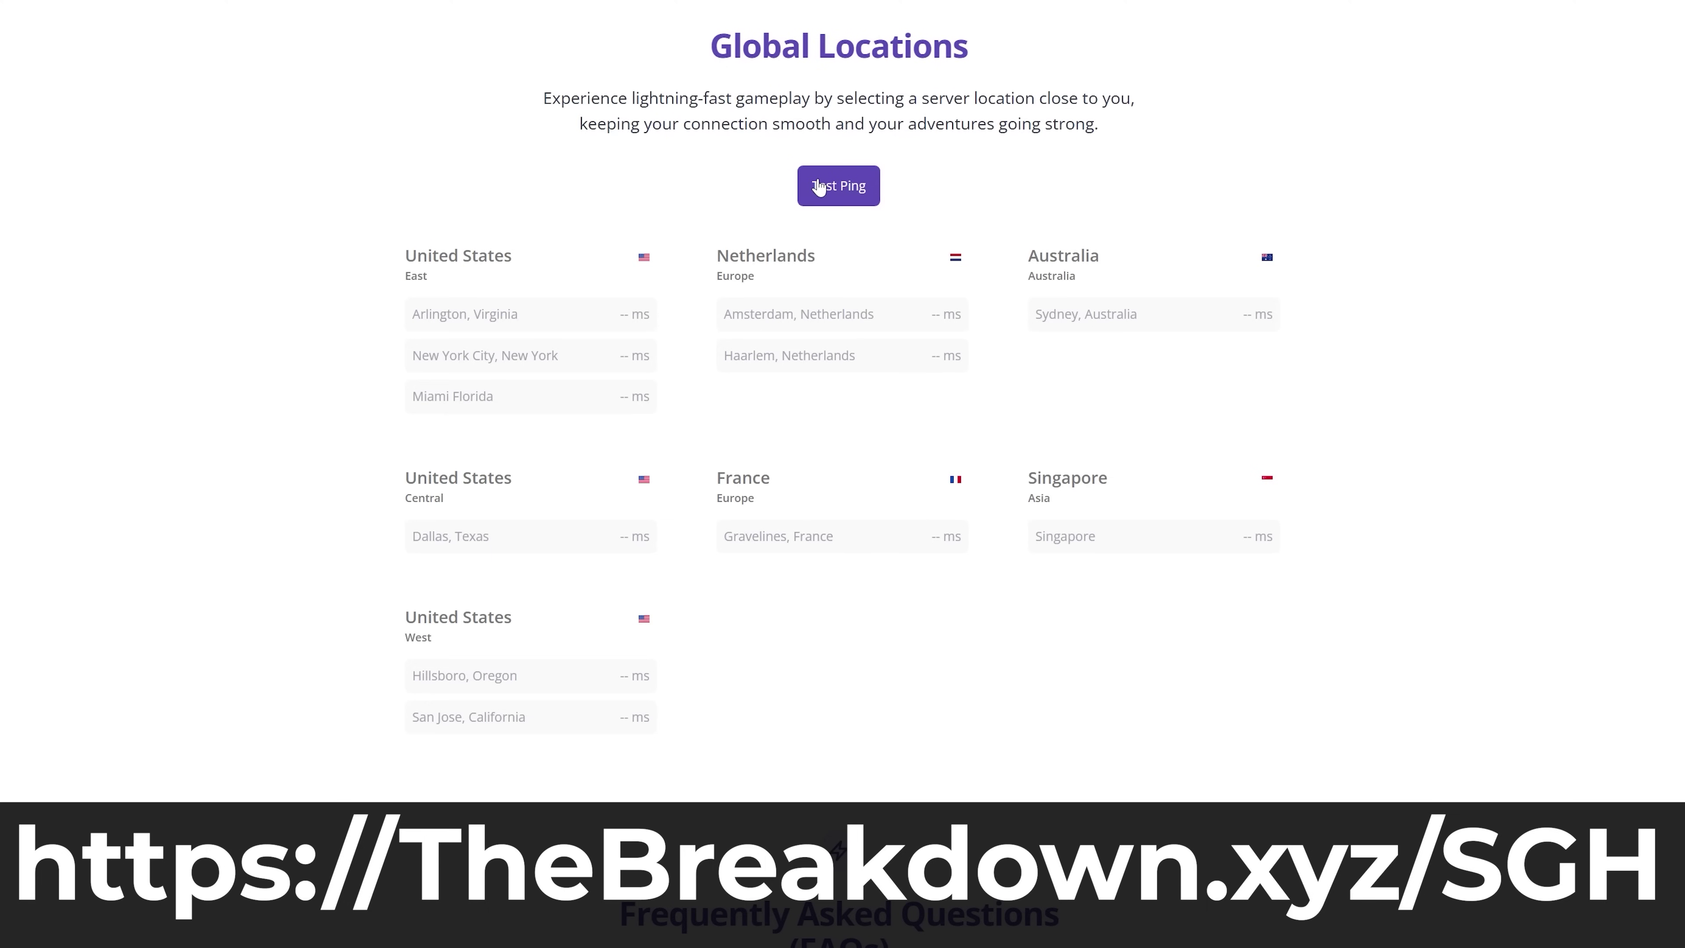
Step: Test the ping to the global server locations and read the help article on adding mods to a Minecraft server
left_click(819, 188)
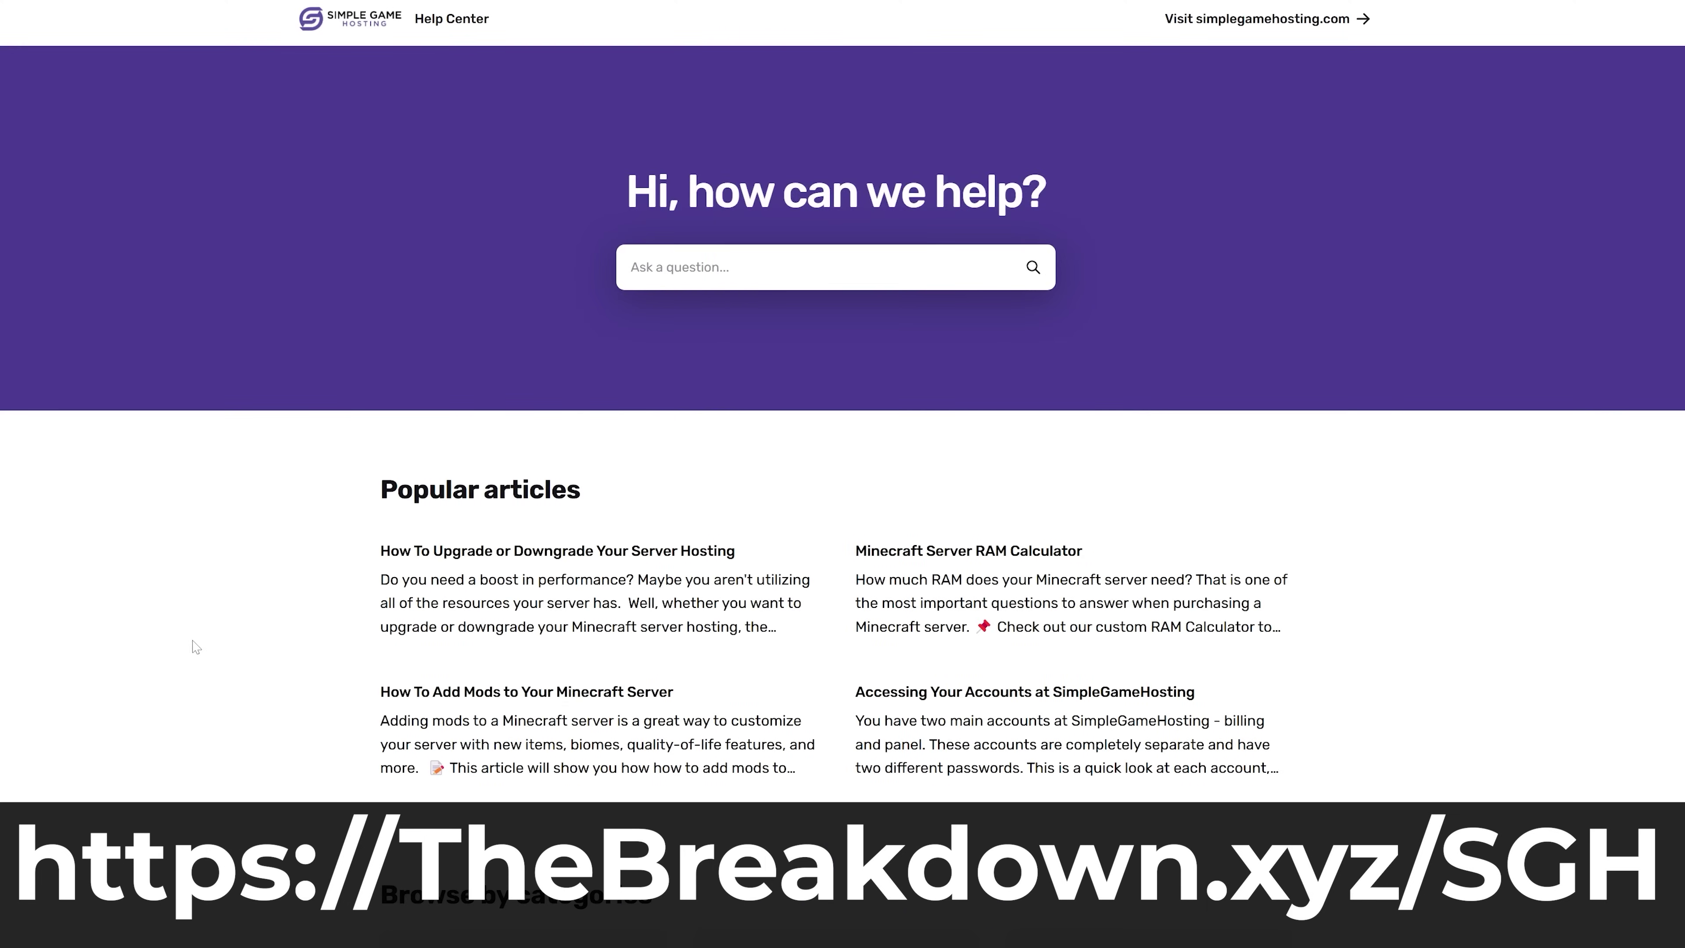
left_click(539, 722)
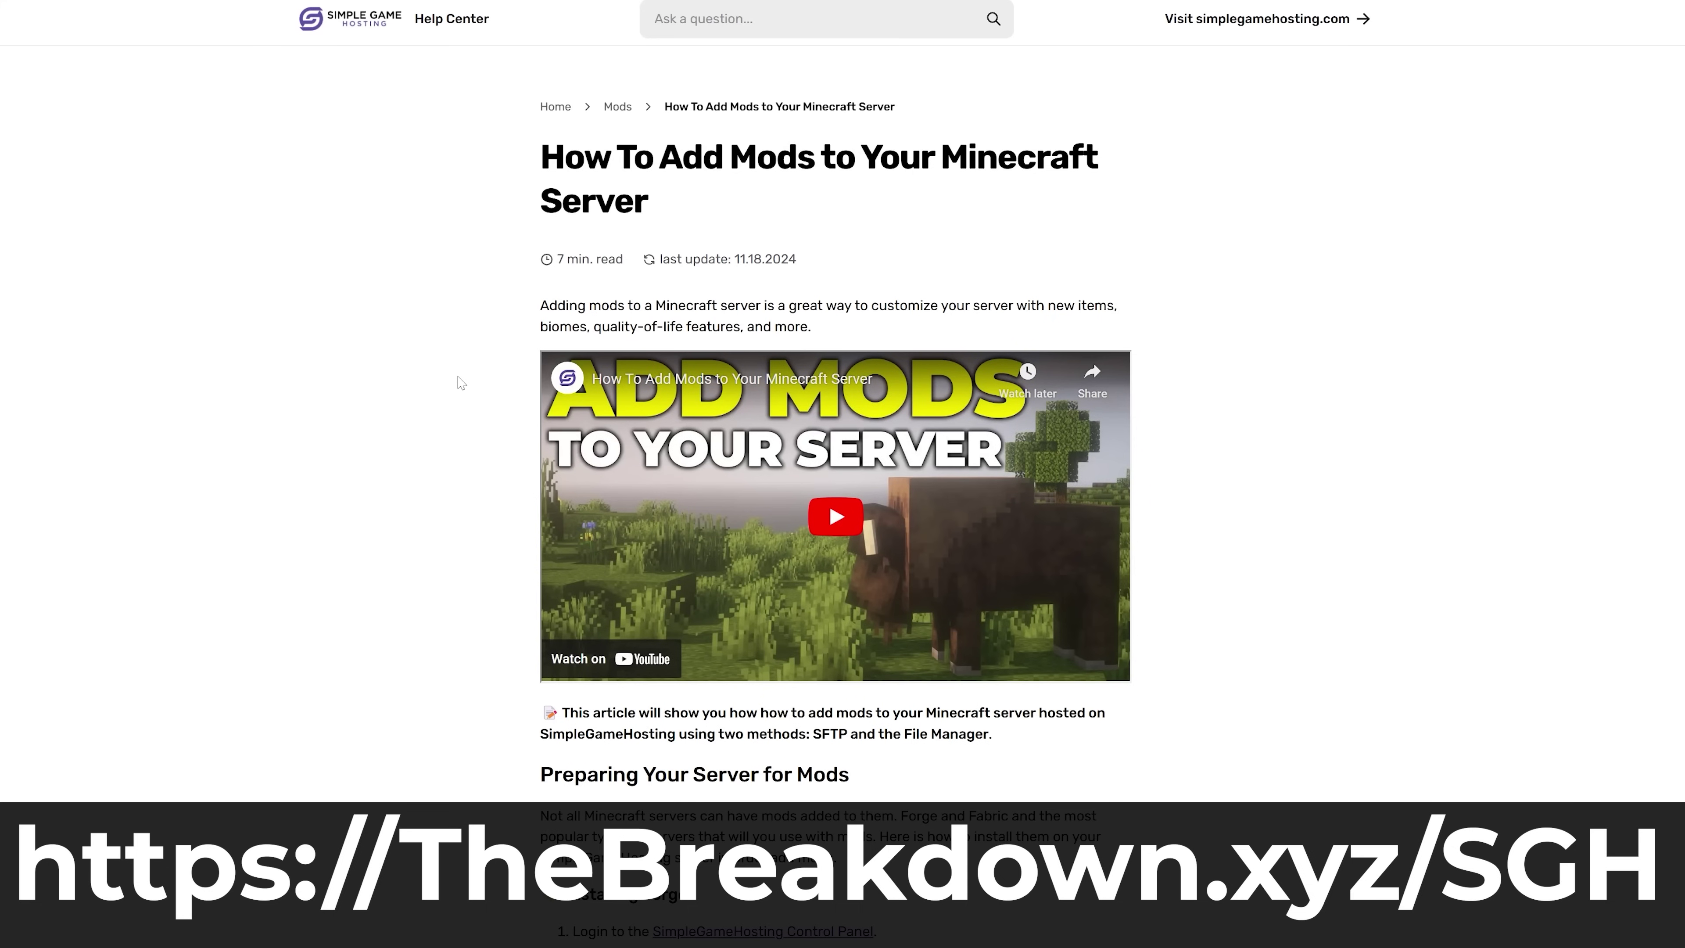
scroll(459, 376, "down", 15)
scroll(459, 378, "down", 10)
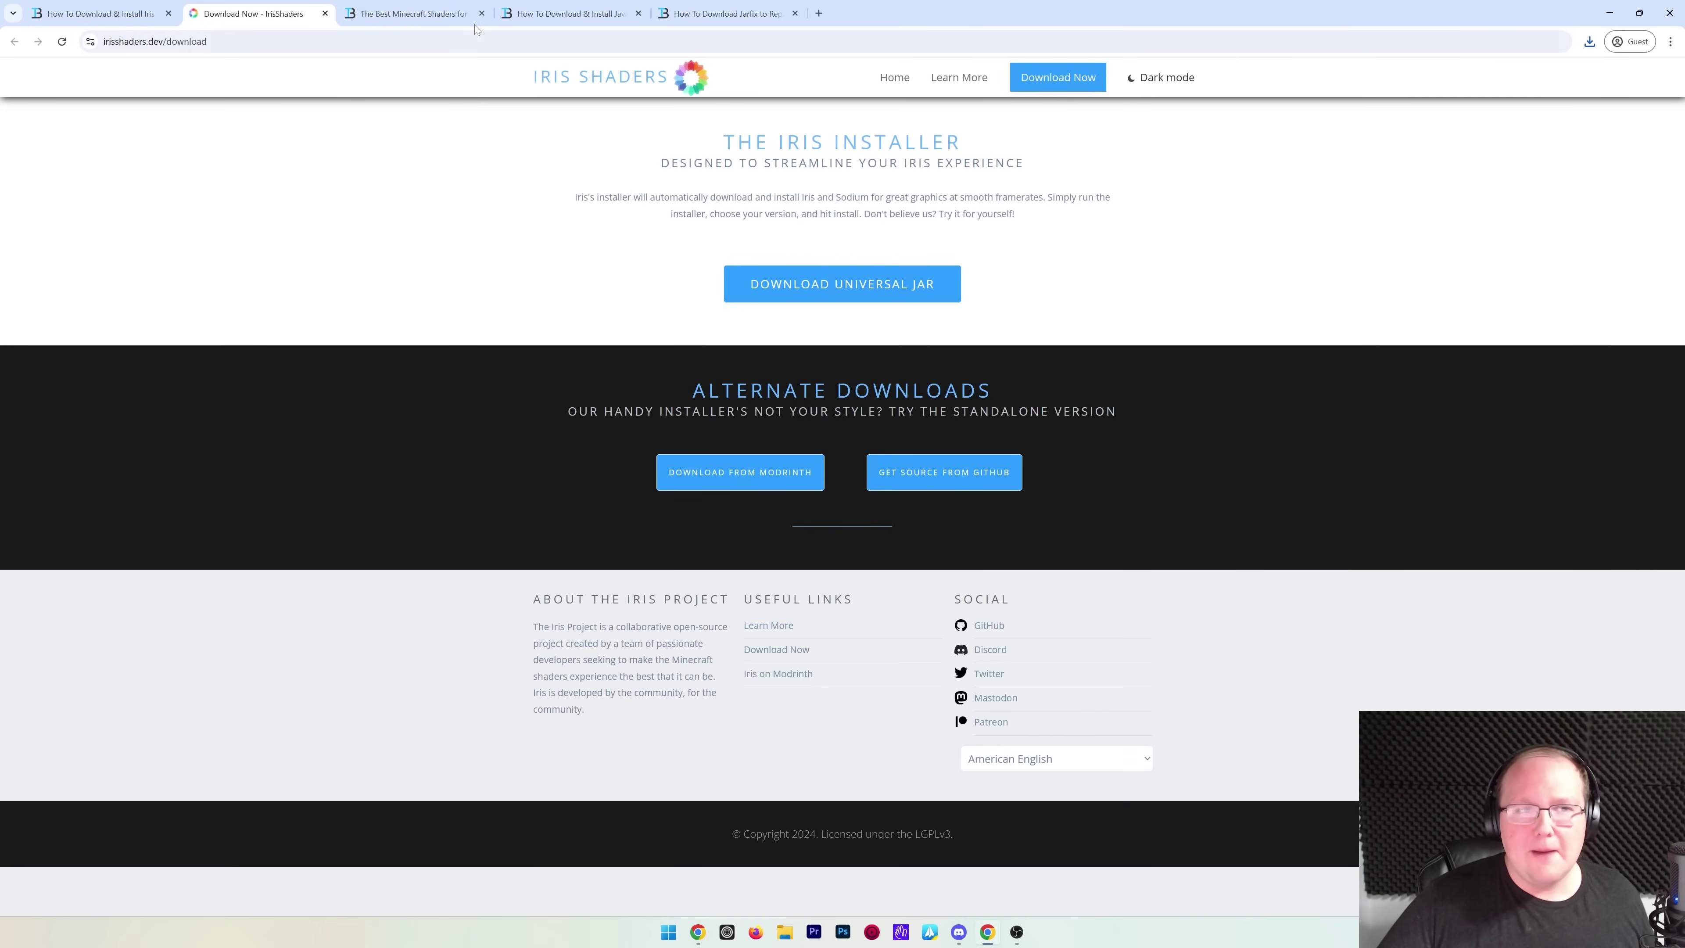
Step: Browse the article The Best Minecraft Shaders for 2025 down to the Vanilla Plus Shaders entry
left_click(411, 13)
scroll(458, 345, "down", 5)
scroll(465, 381, "down", 3)
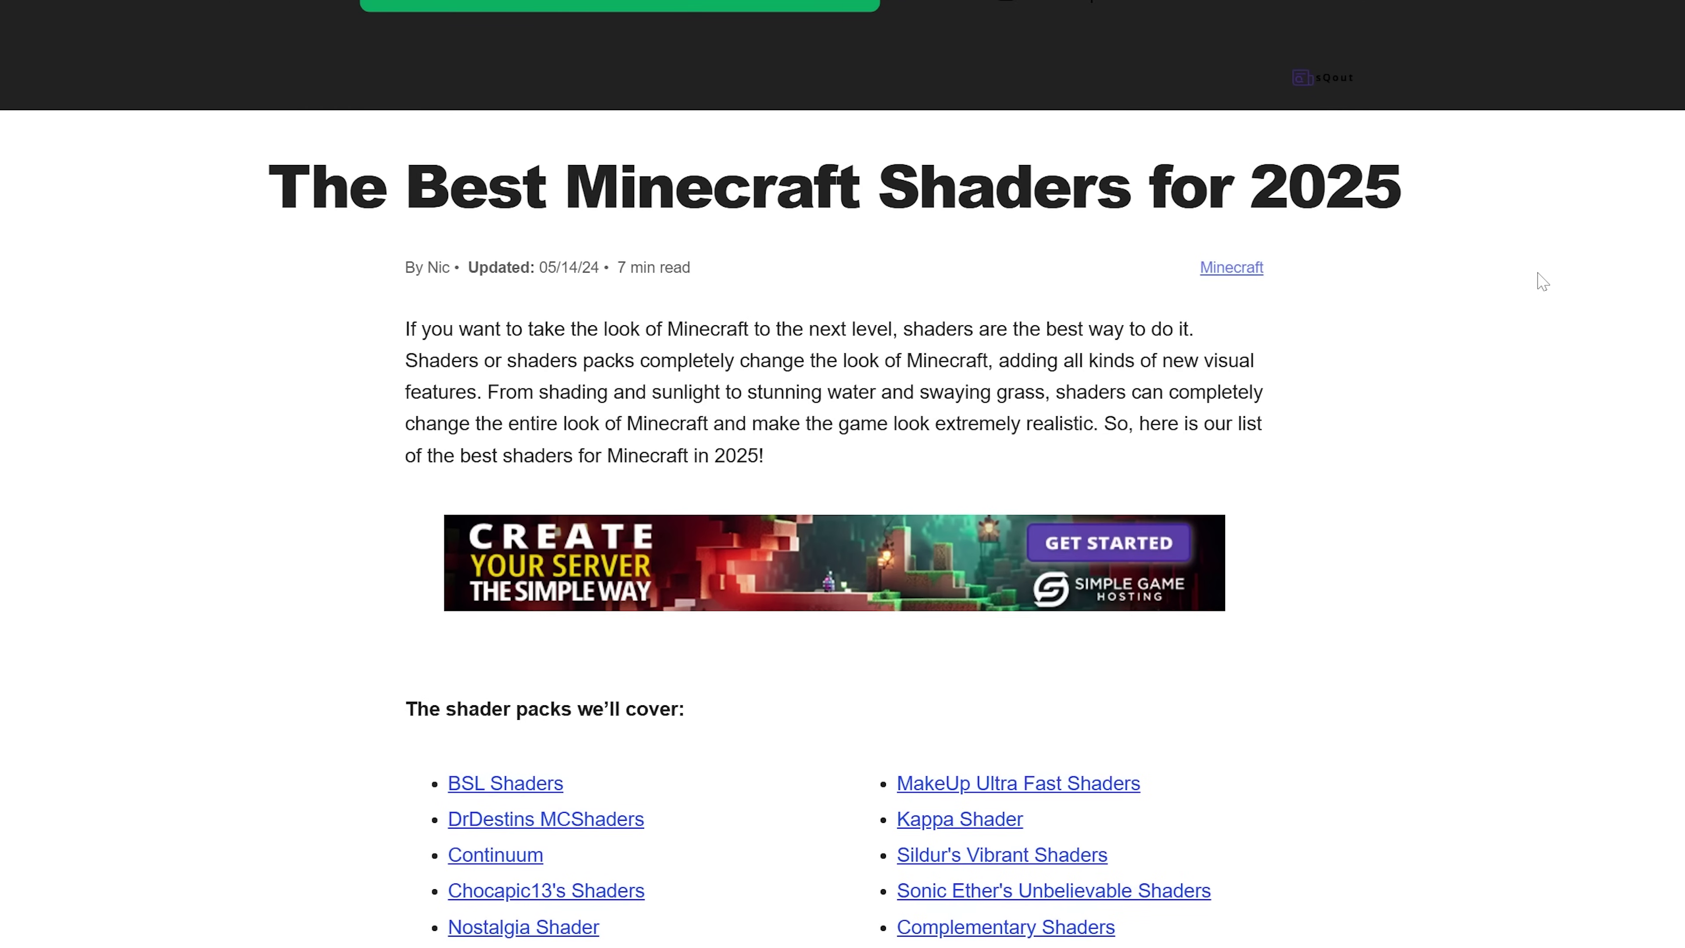
scroll(1543, 282, "down", 3)
scroll(1441, 371, "down", 10)
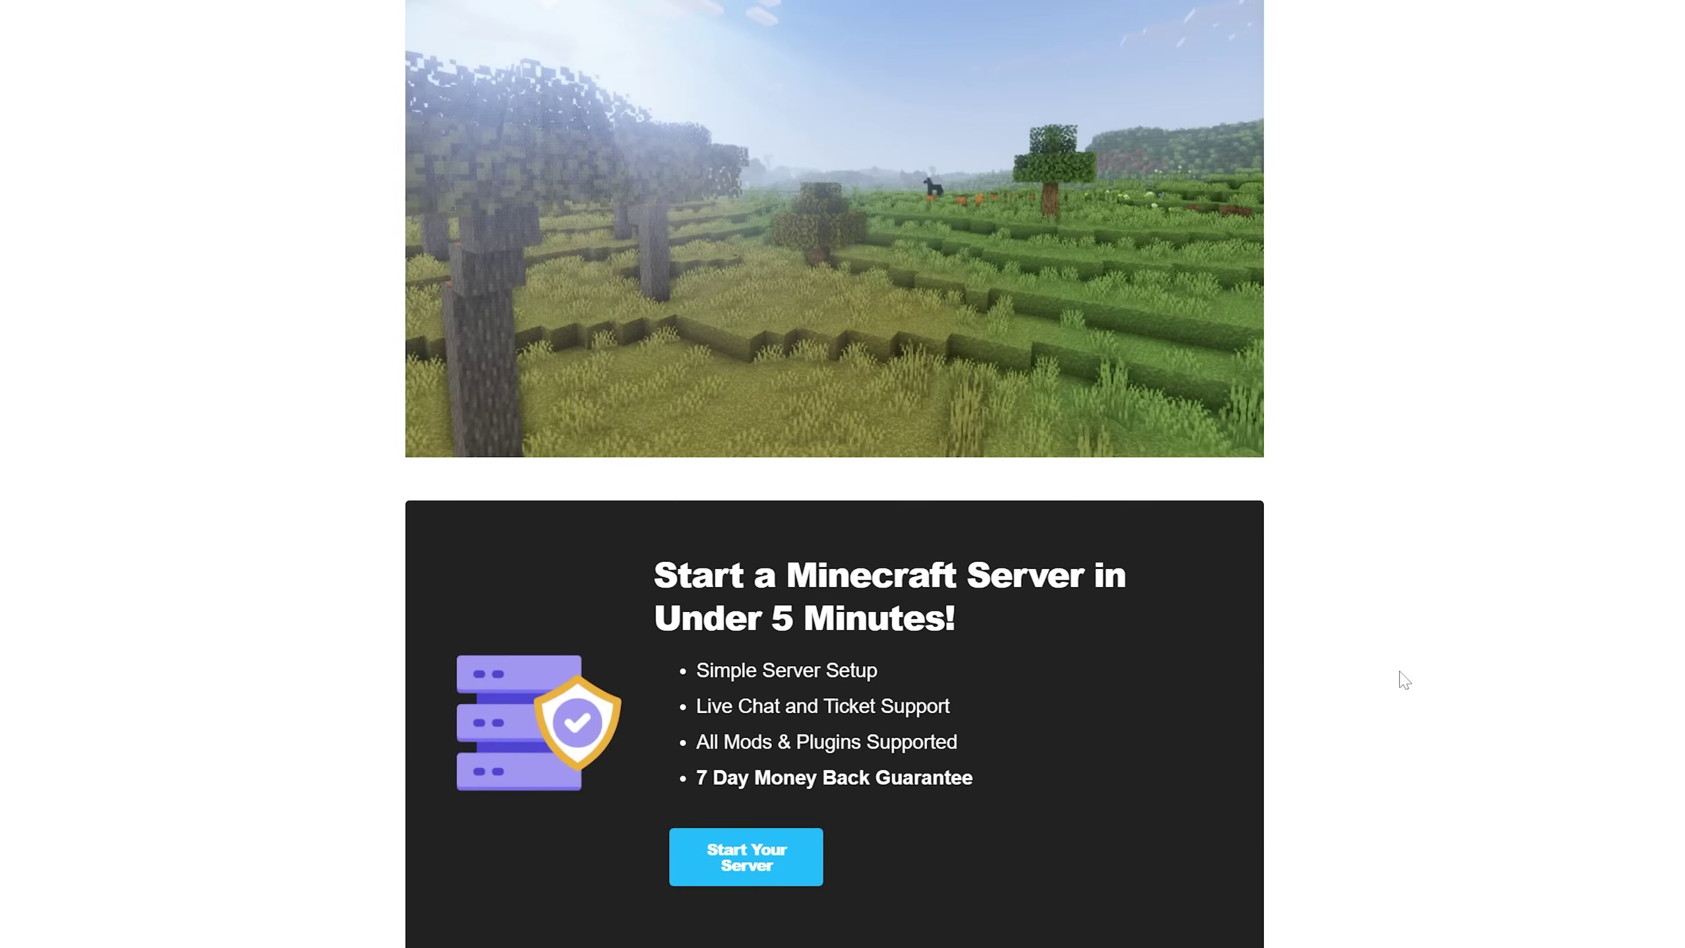
scroll(1407, 710, "down", 20)
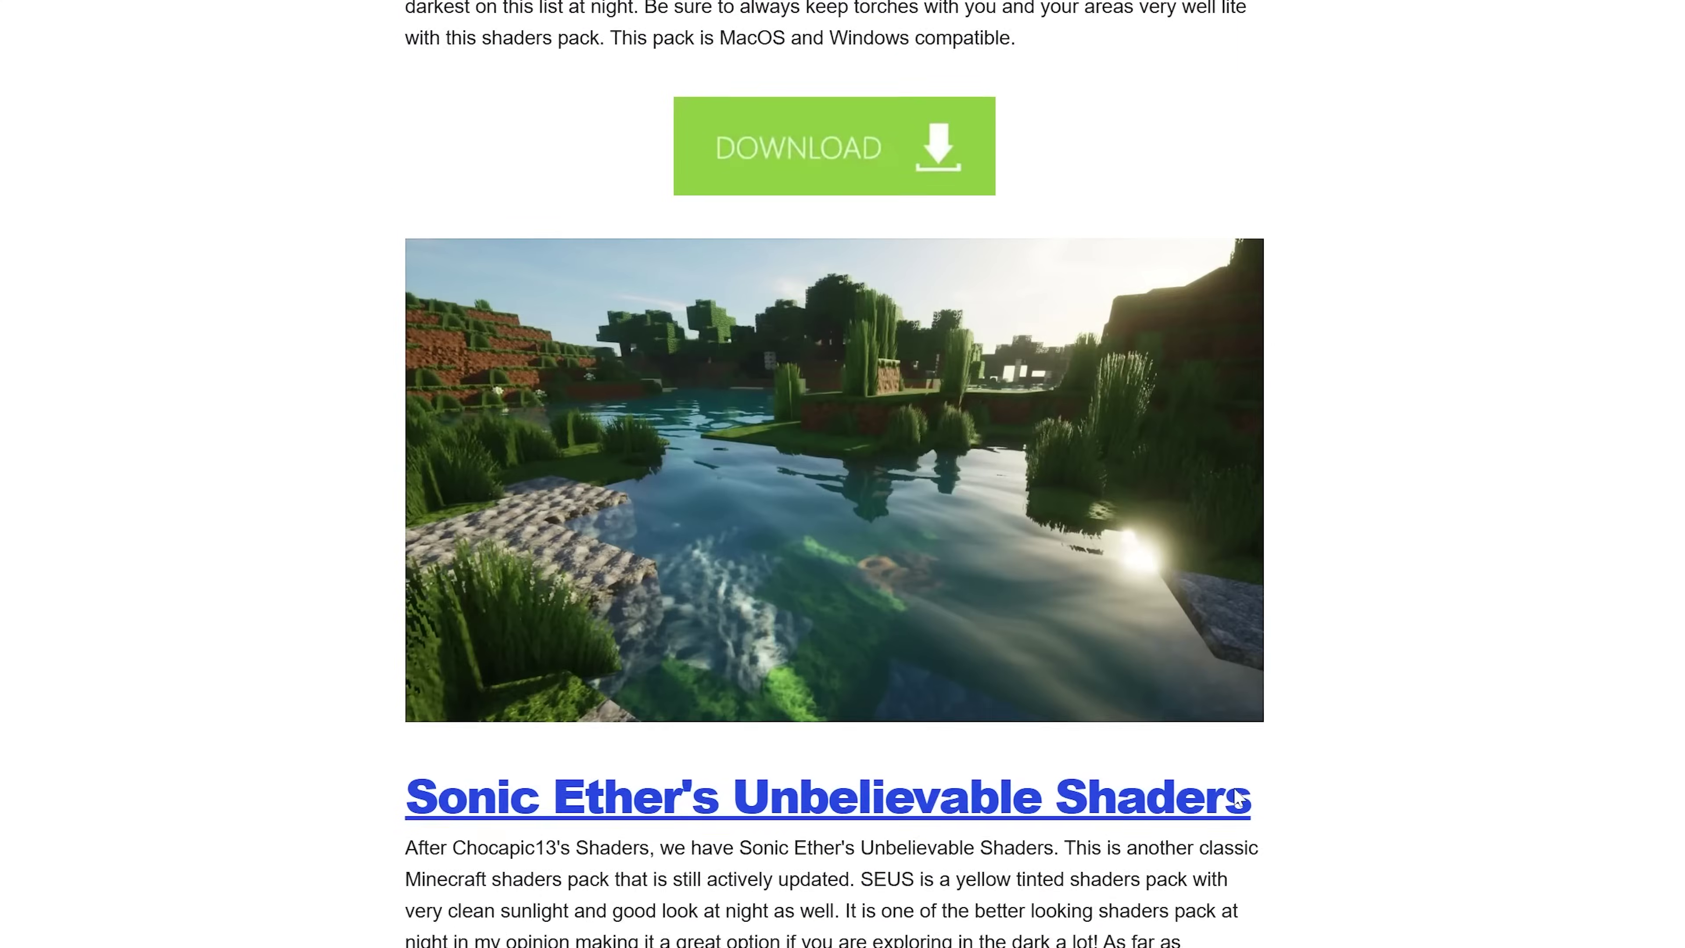
scroll(1187, 687, "down", 8)
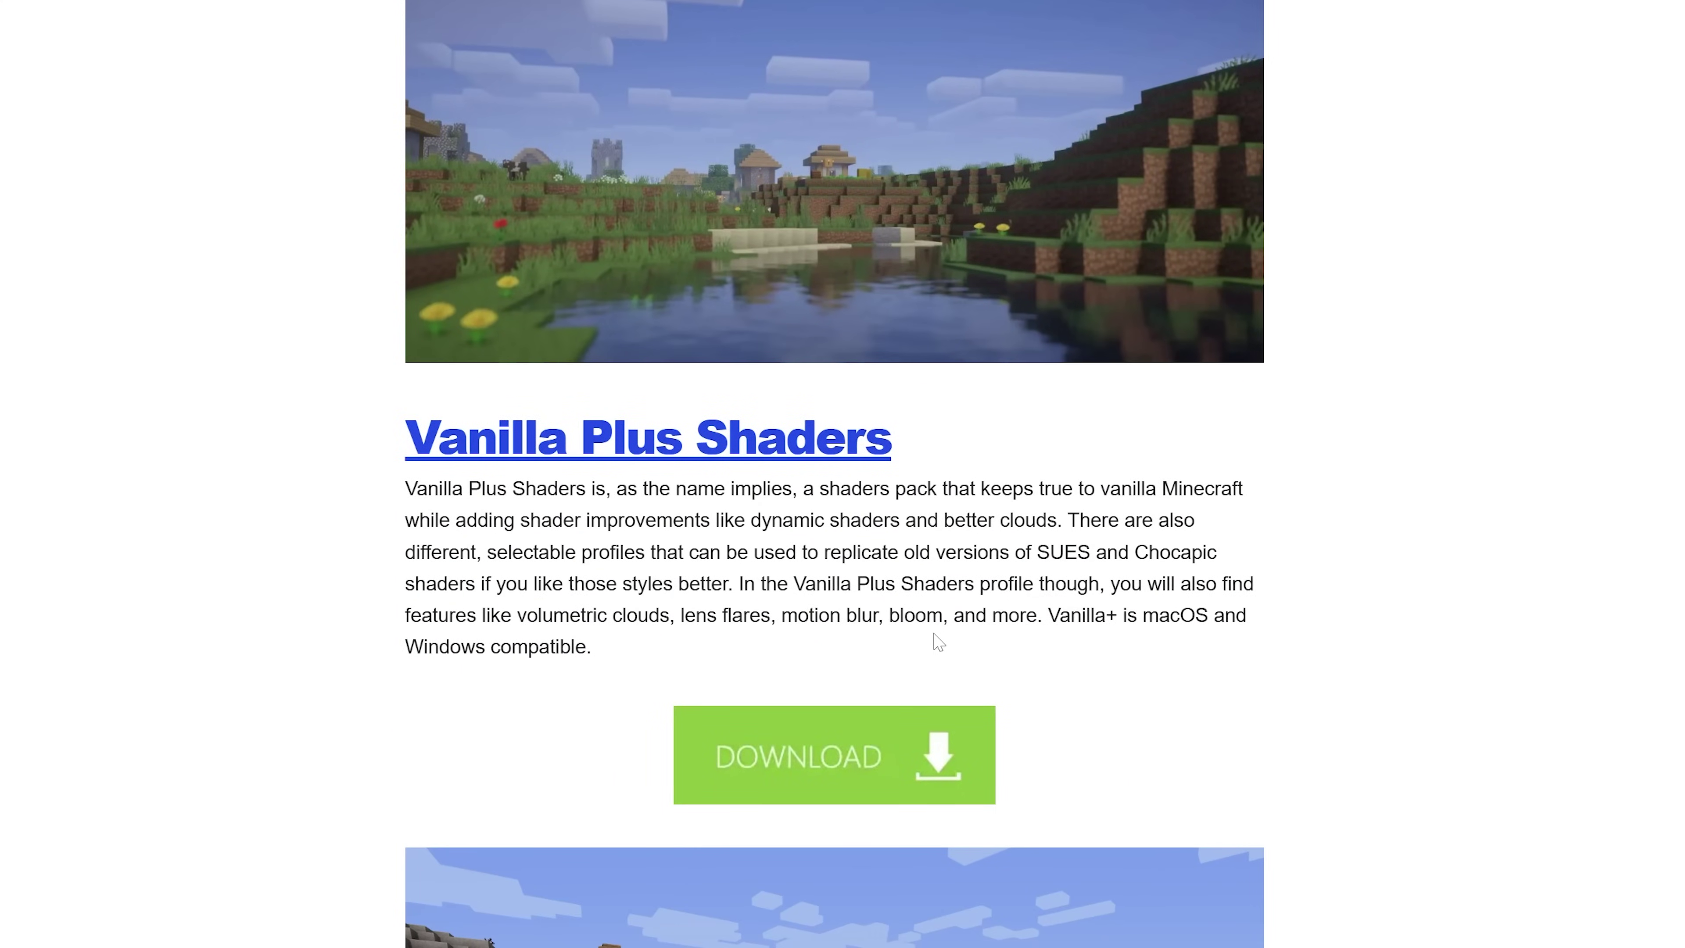
Step: Download the Vanilla Plus v3.3 shader file from CurseForge and save VanillaPlus_v3.3.zip in the Downloads folder
left_click(889, 744)
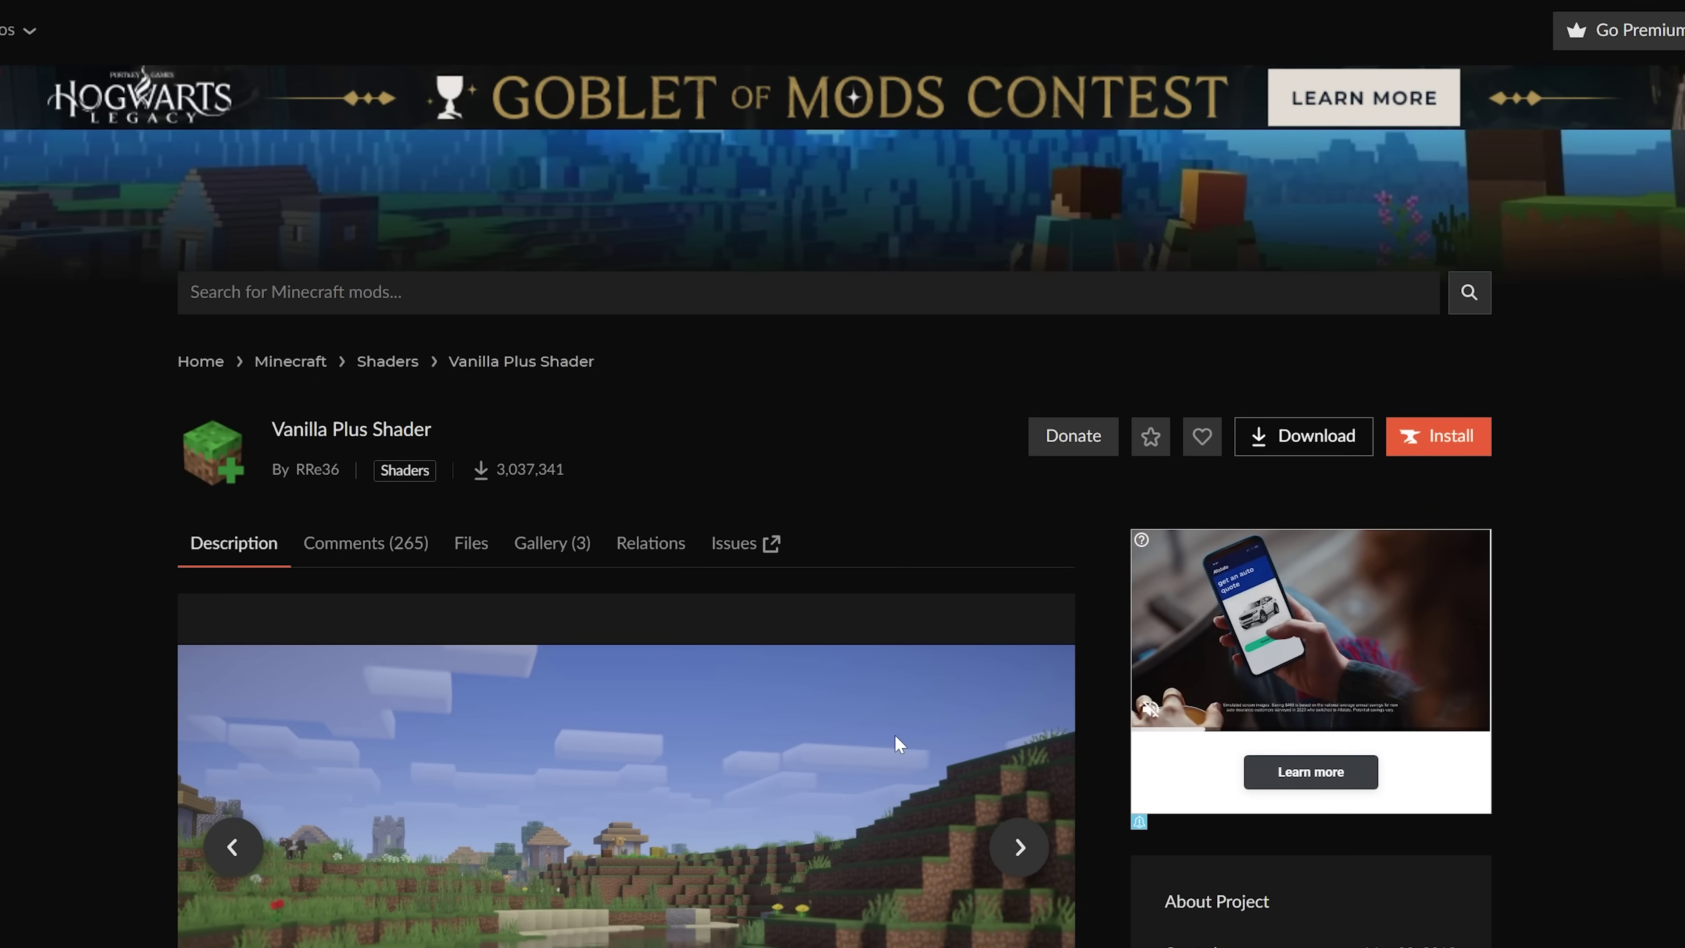
left_click(481, 547)
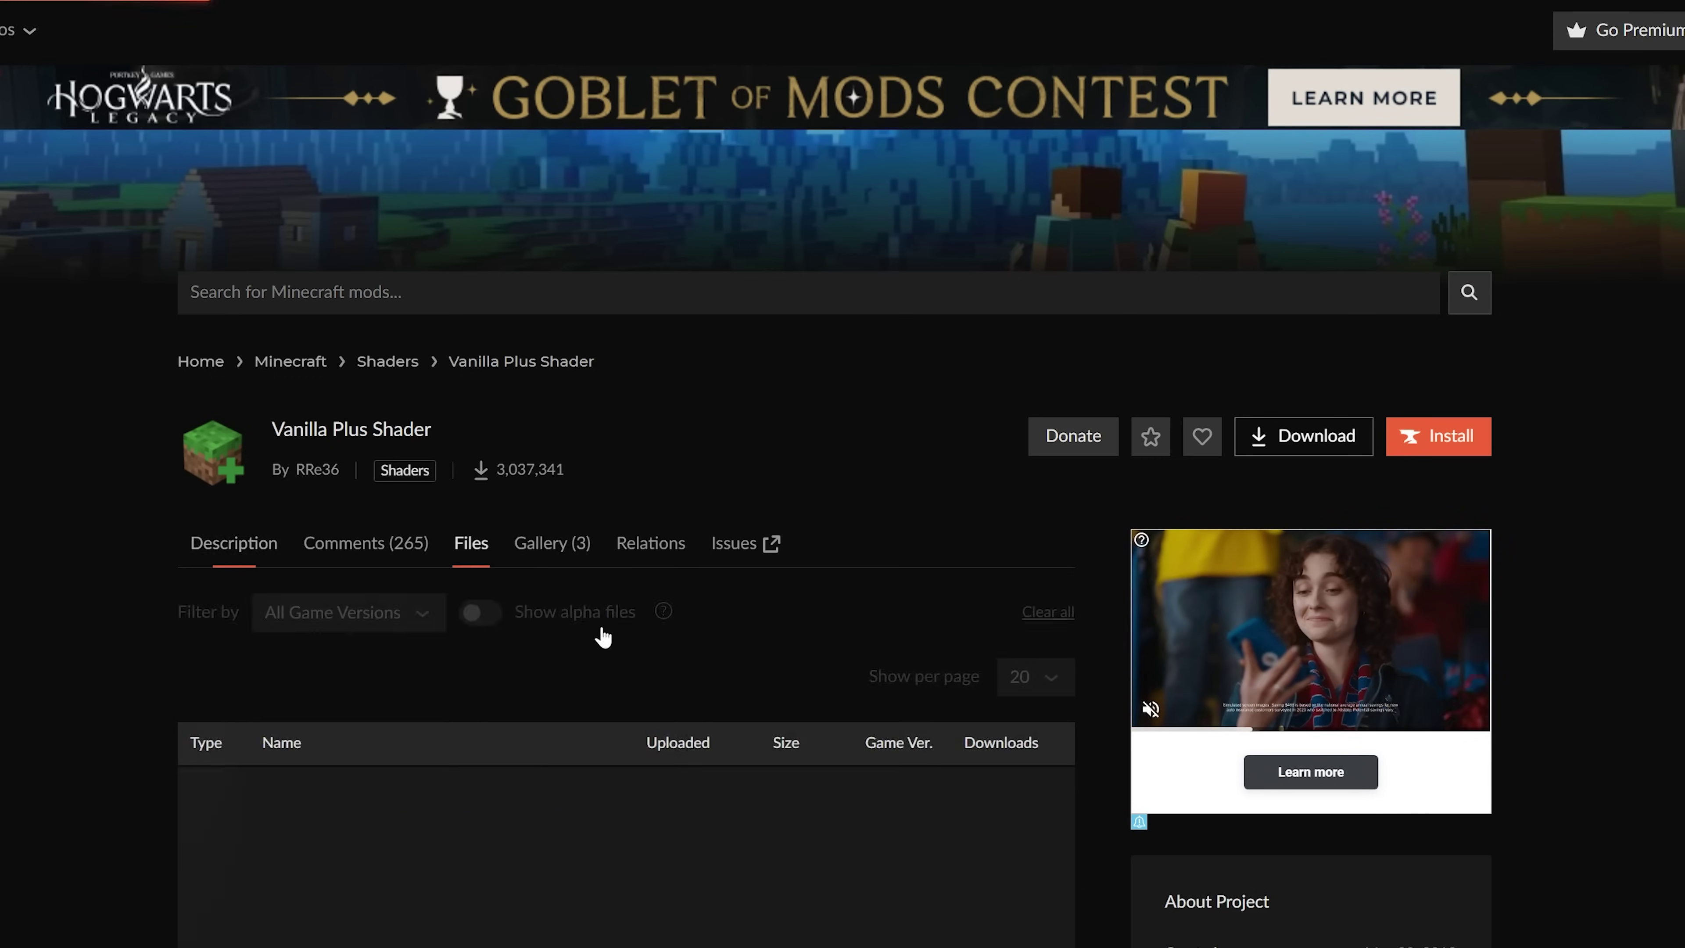
scroll(766, 684, "down", 3)
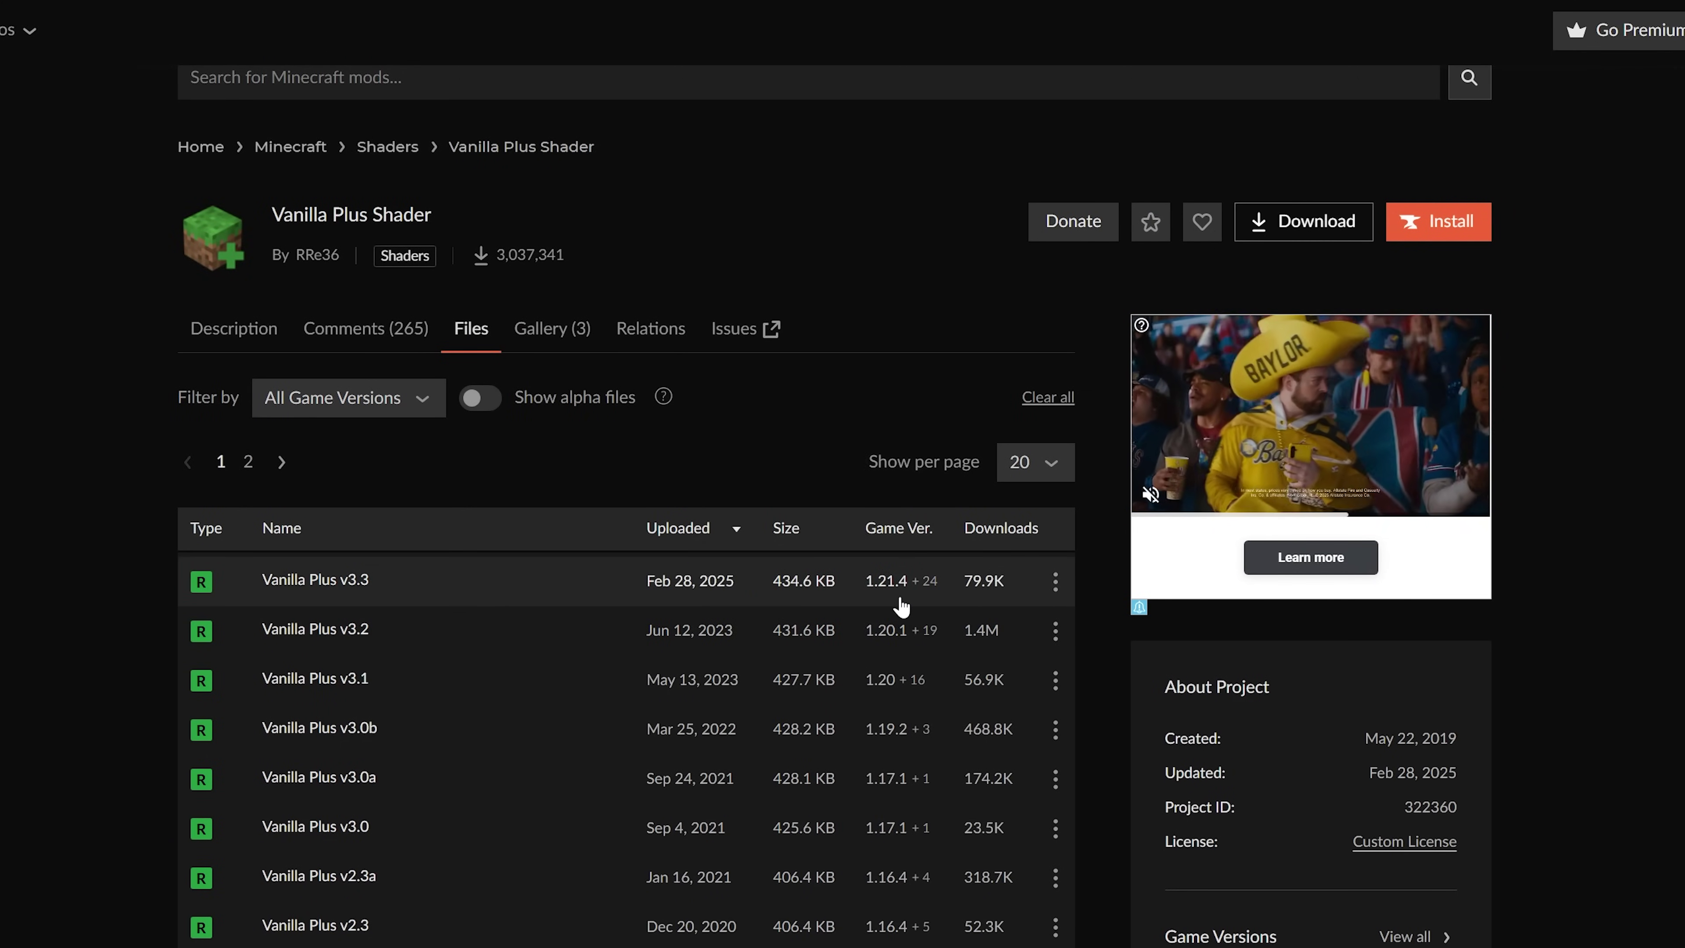
left_click(1054, 581)
left_click(1088, 676)
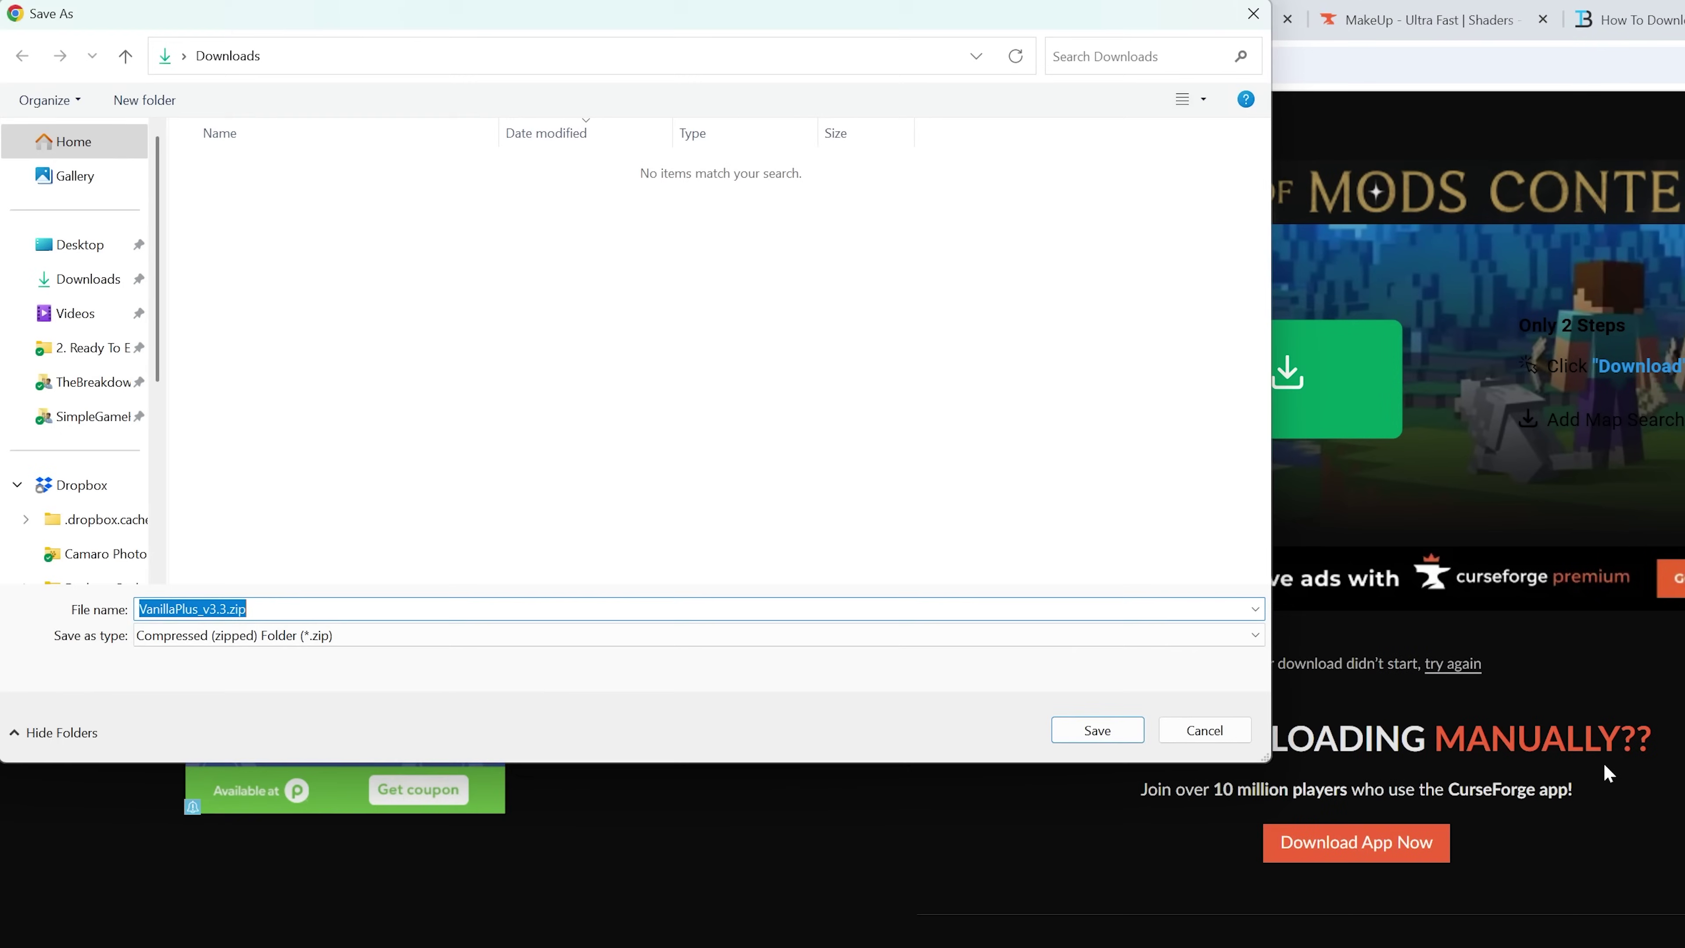
left_click(1061, 740)
Step: Go from the BSL Shaders site to its Modrinth page, download version 8.4.02.2 and save BSL_v8.4.02.2.zip in the Downloads folder
left_click(1177, 27)
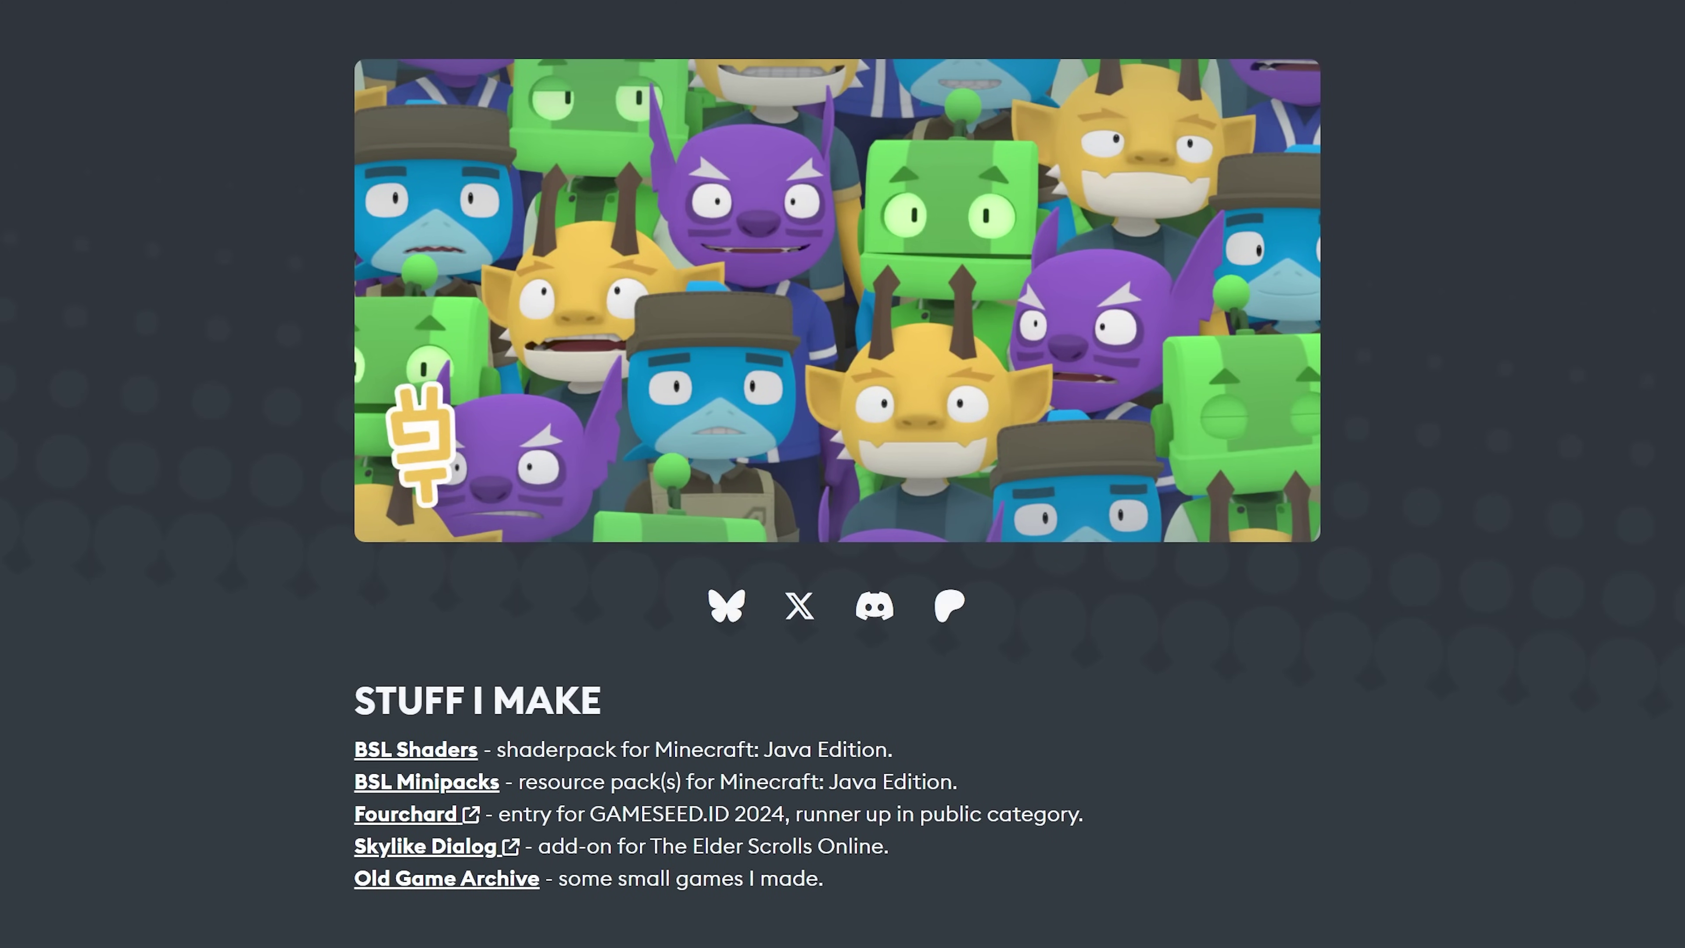
scroll(641, 264, "down", 5)
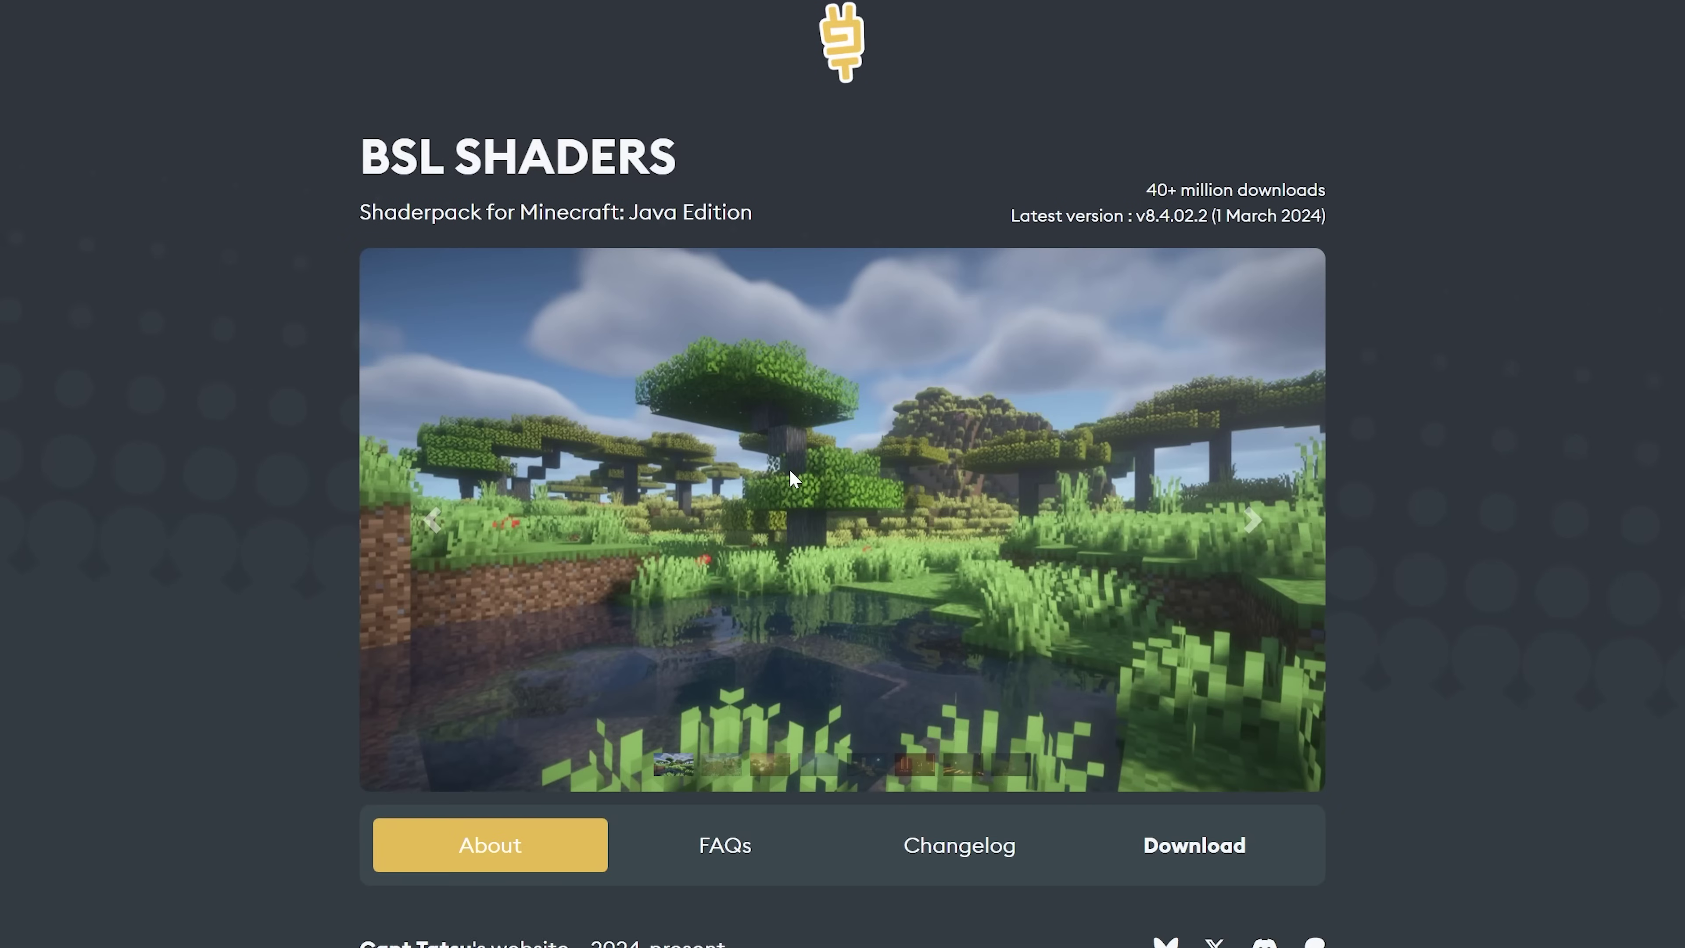
scroll(813, 488, "down", 10)
left_click(1185, 219)
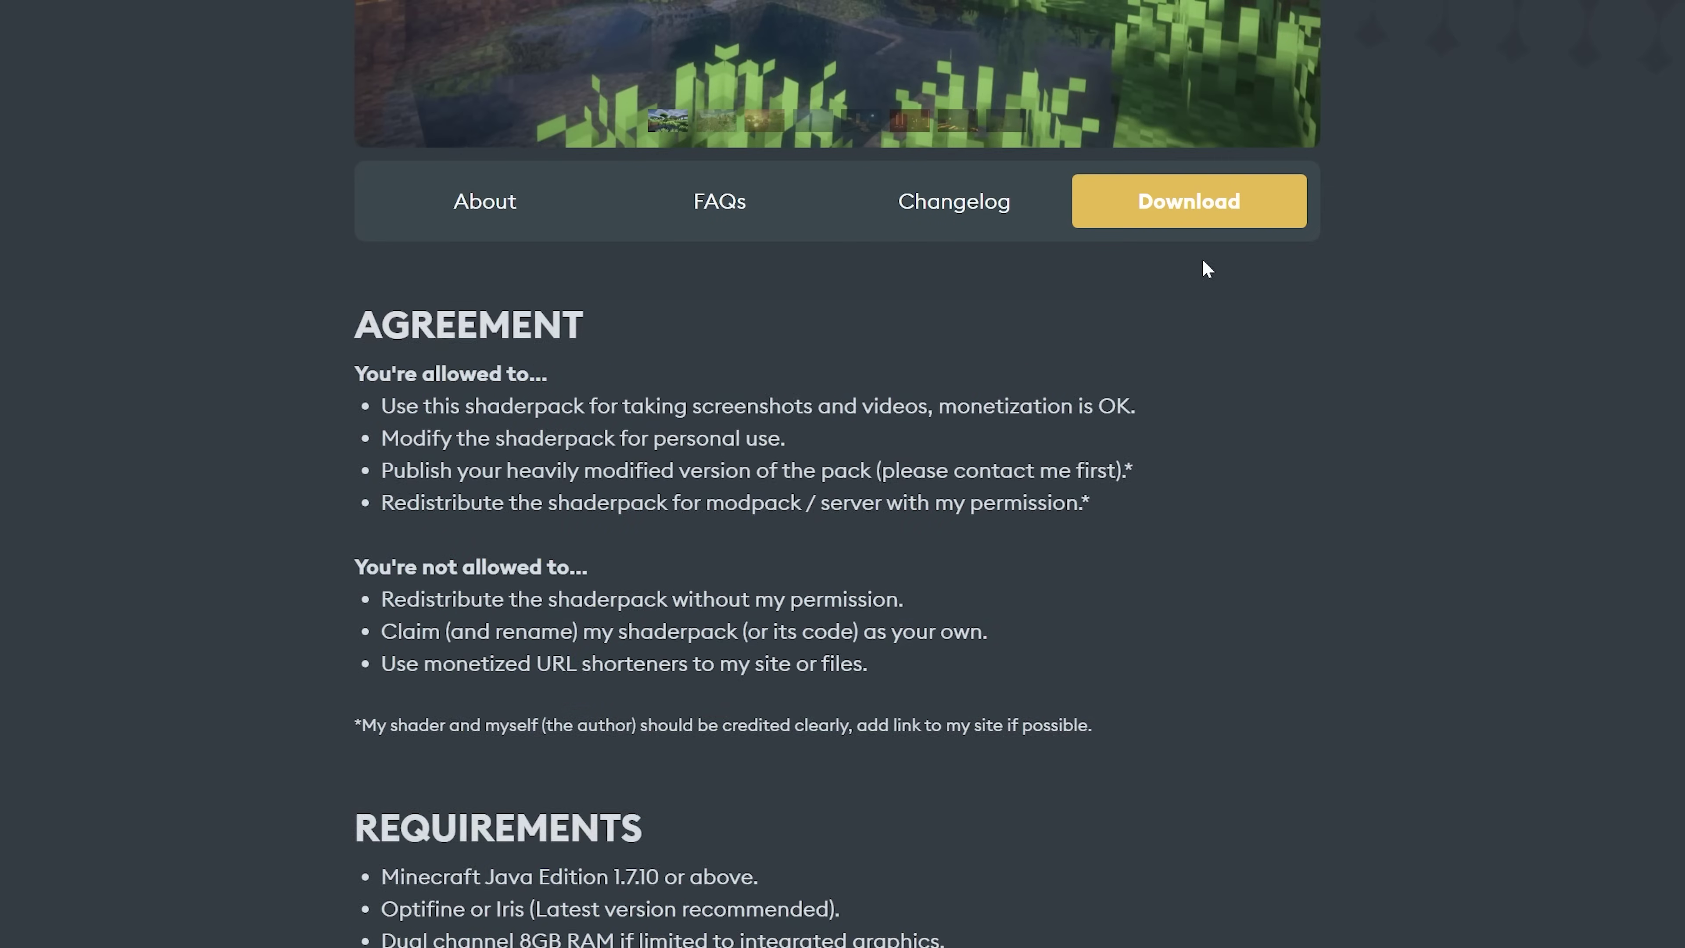
scroll(1203, 260, "down", 20)
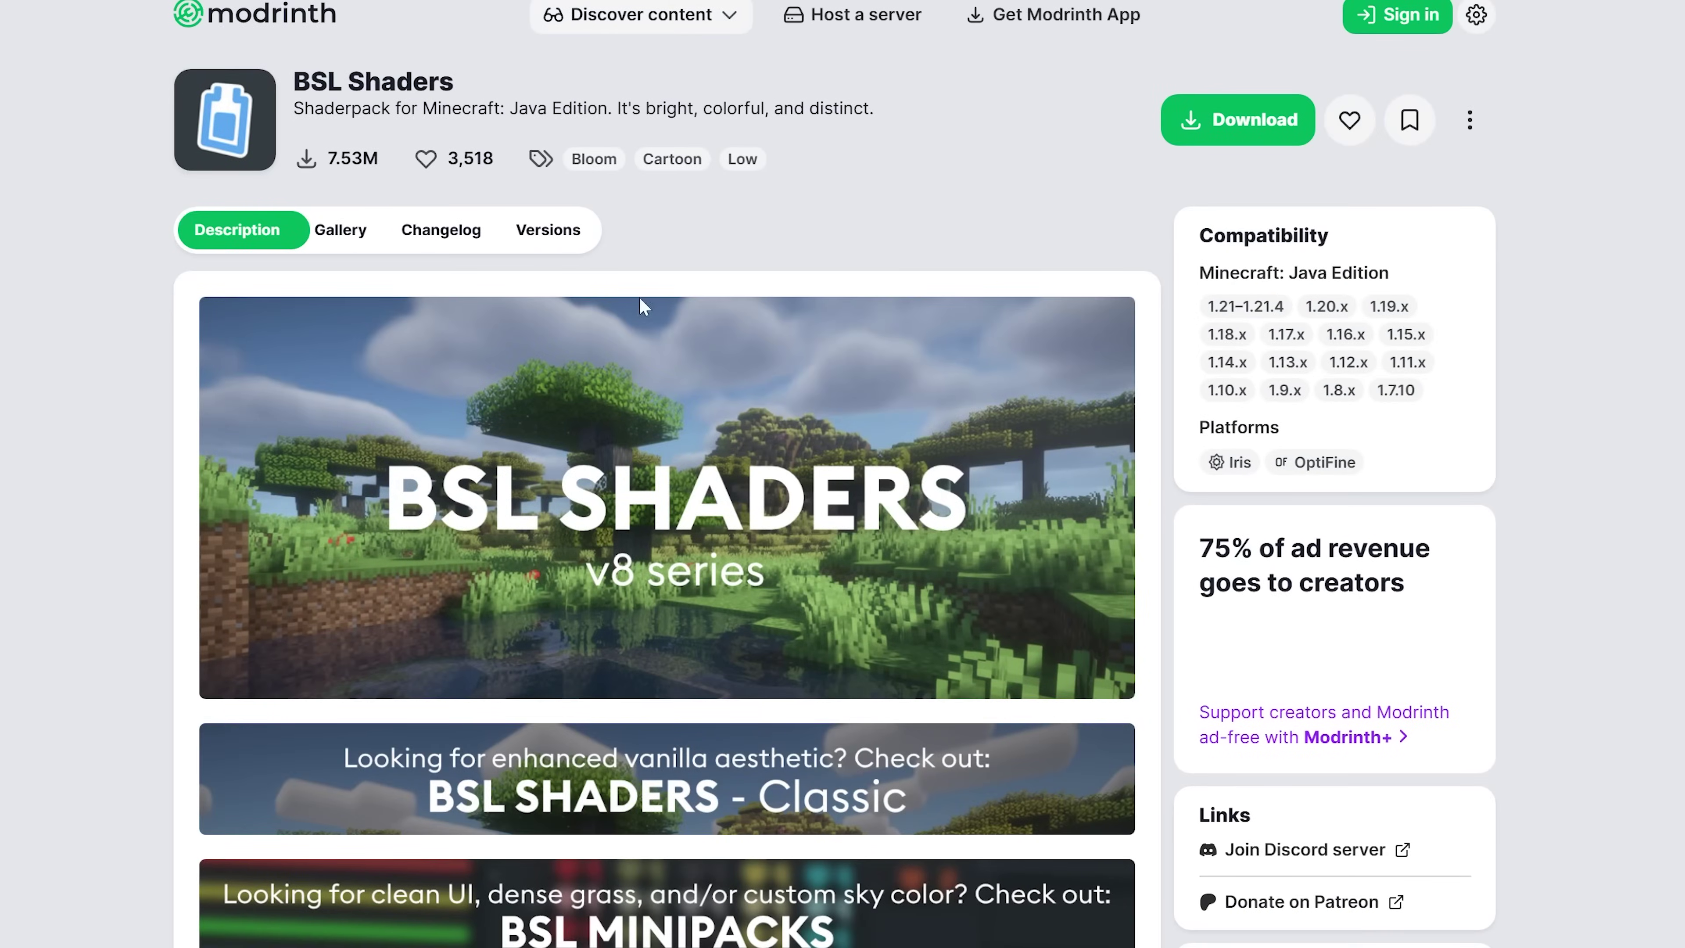
left_click(533, 247)
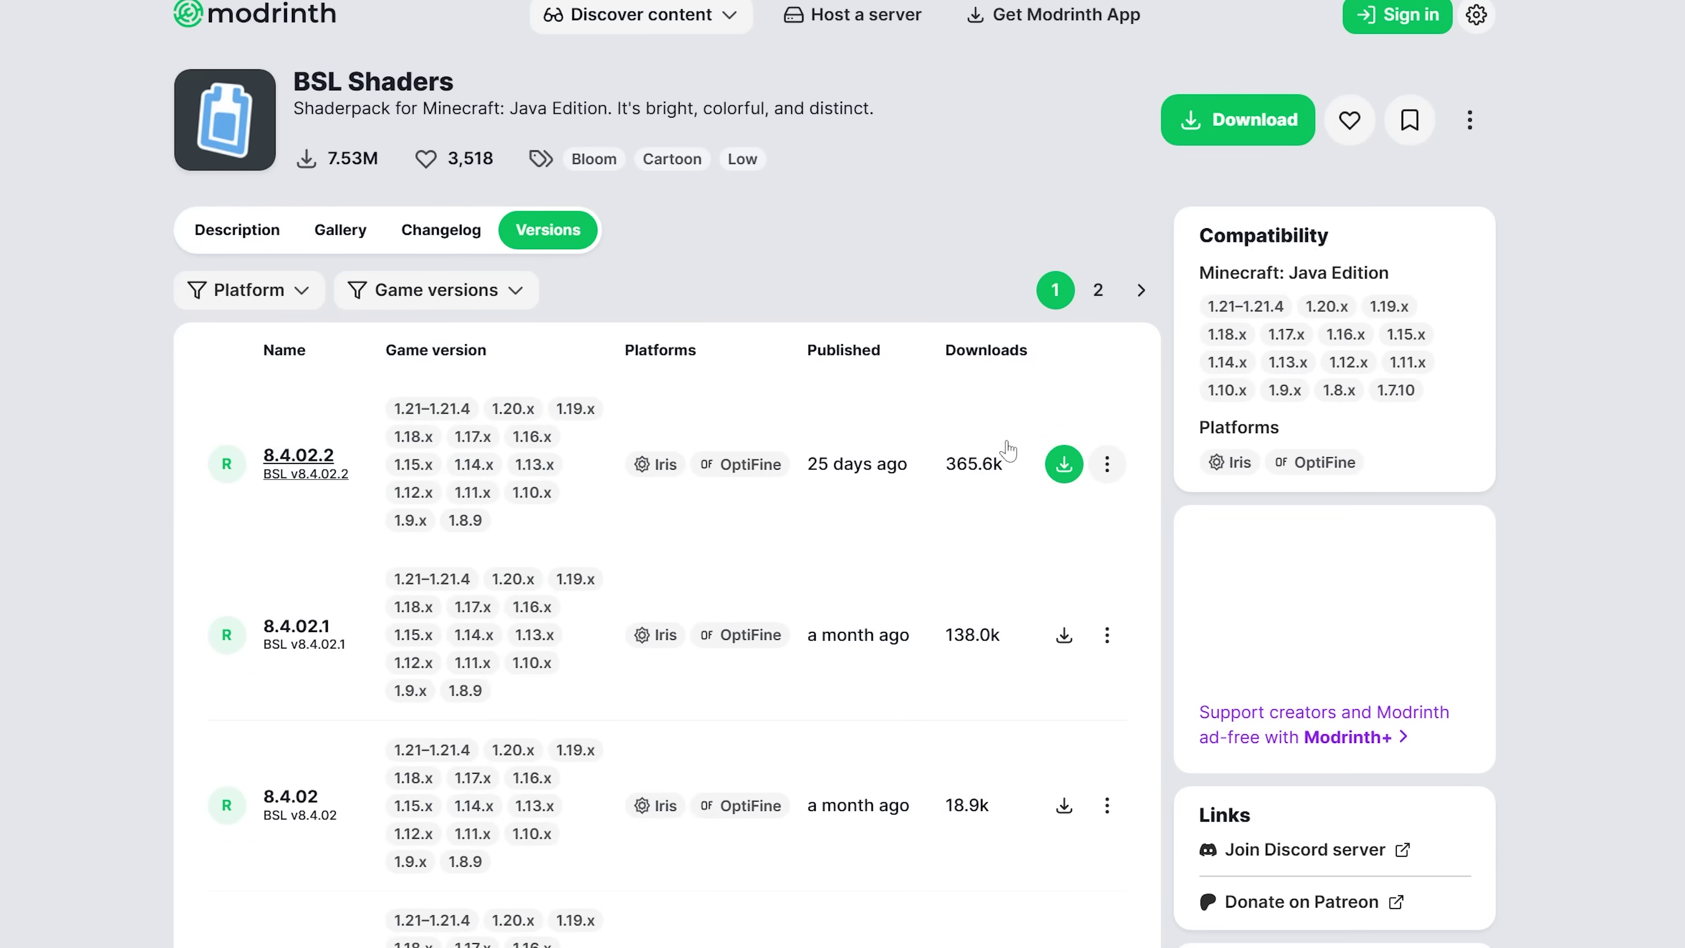
left_click(1065, 464)
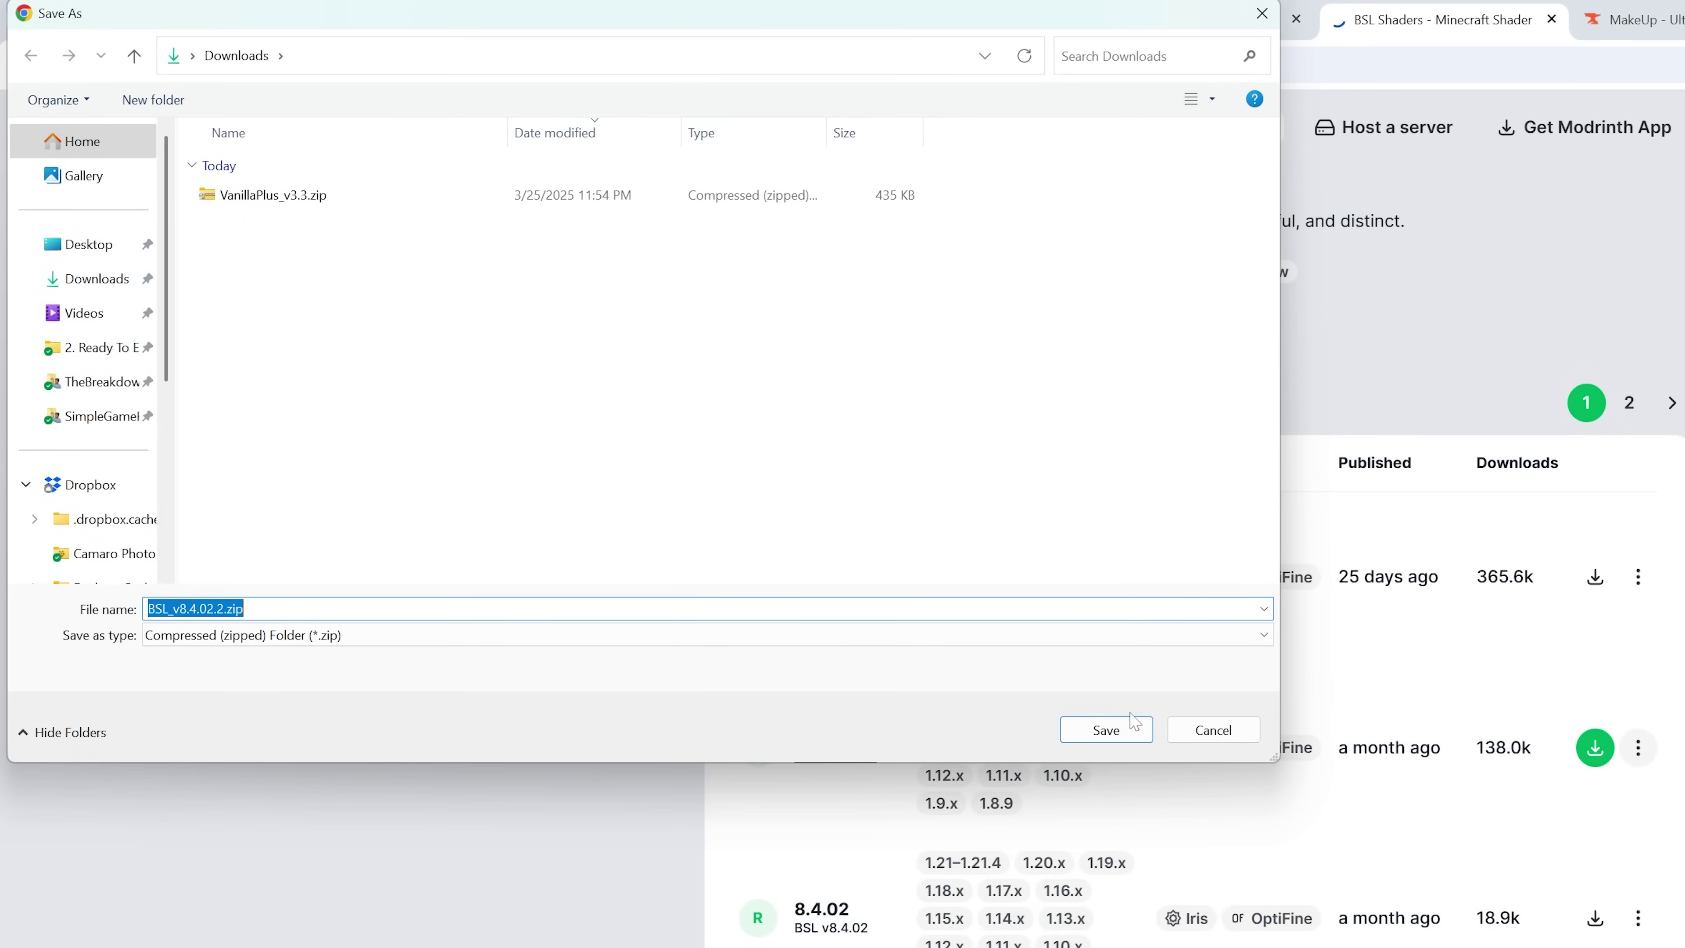
left_click(1134, 723)
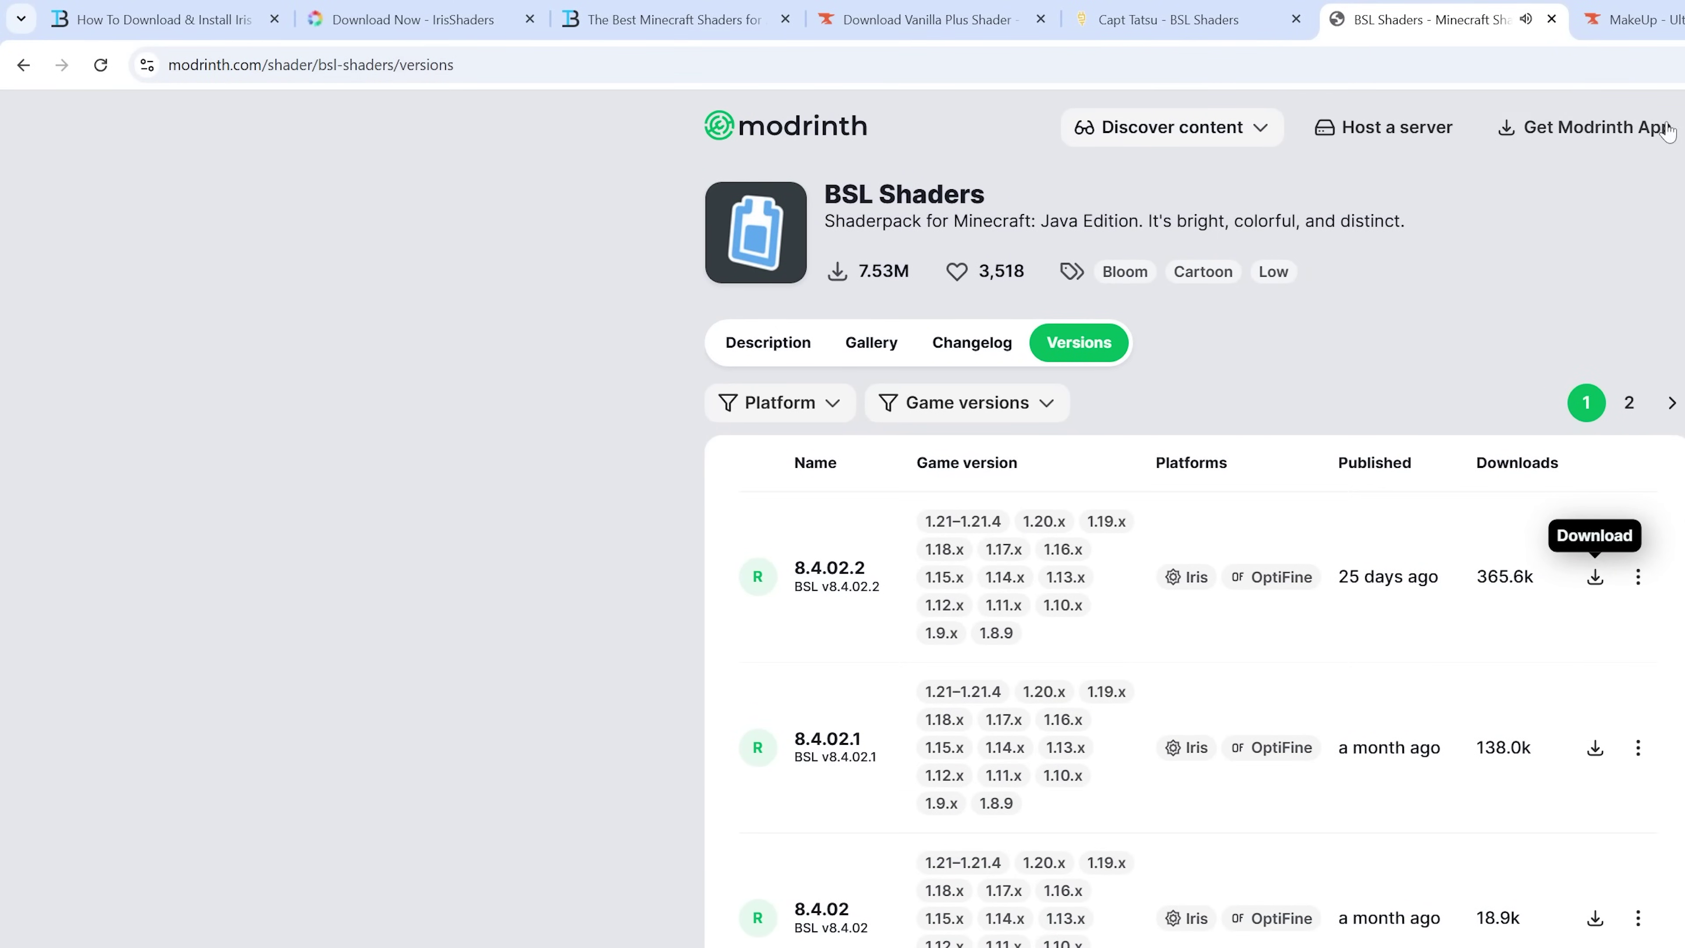
Step: Download the MakeUp Ultra Fast 9.1c shader file from CurseForge and save MakeUp-UltraFast-9.1c.zip in the Downloads folder
left_click(1626, 20)
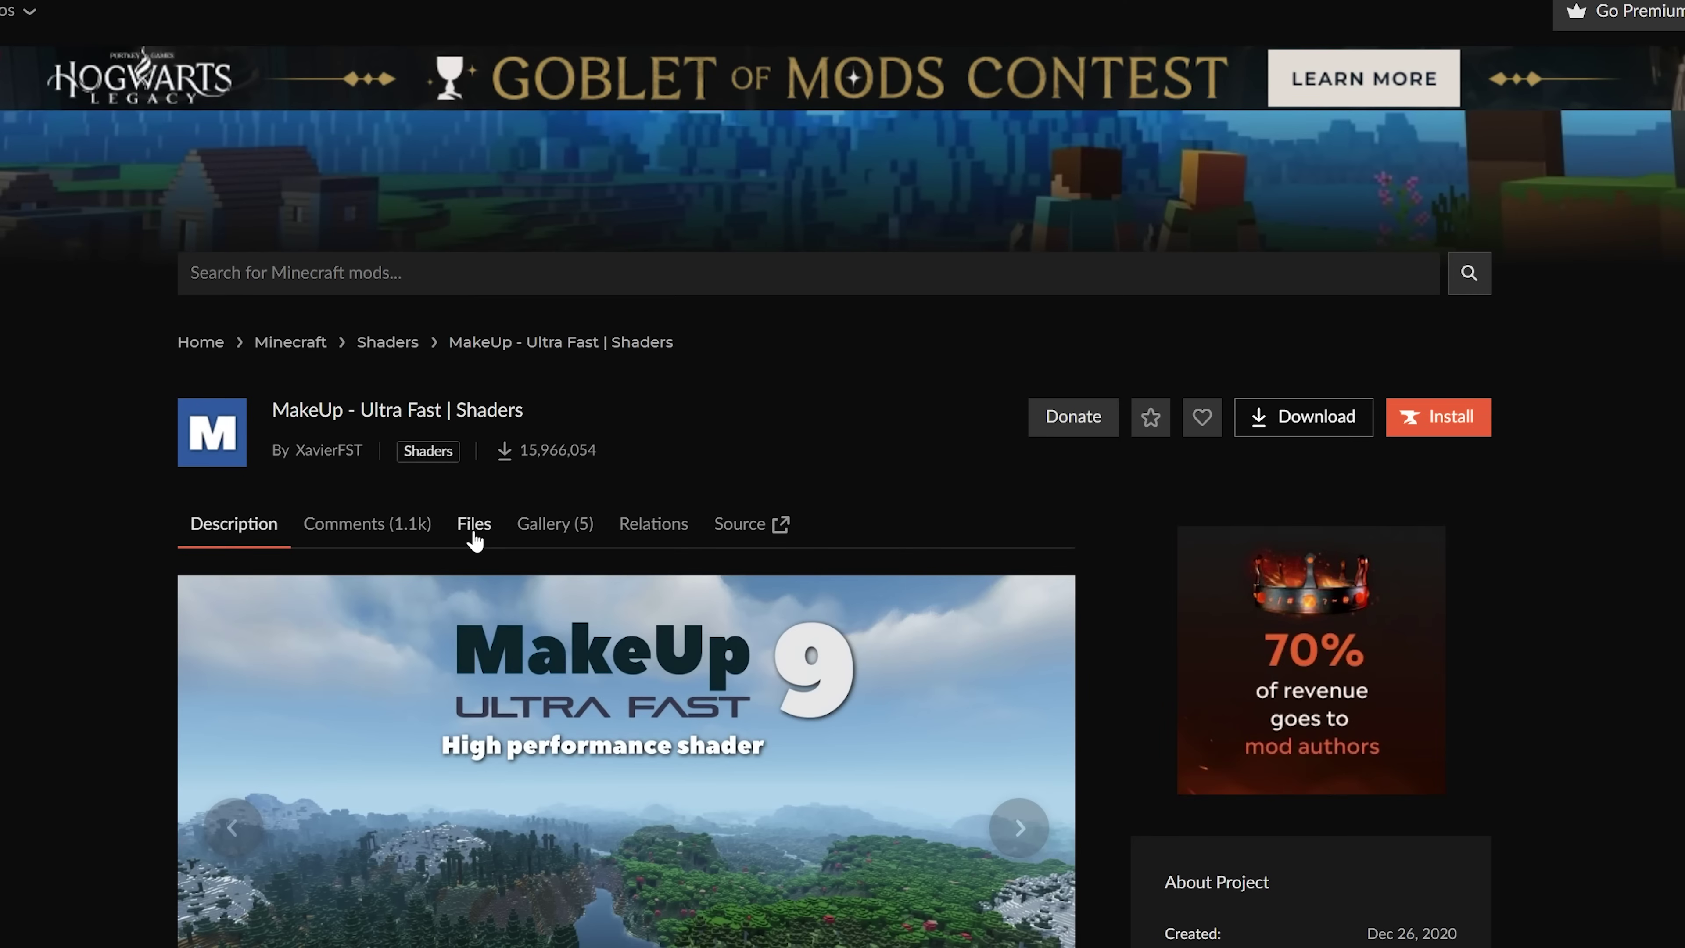
left_click(475, 525)
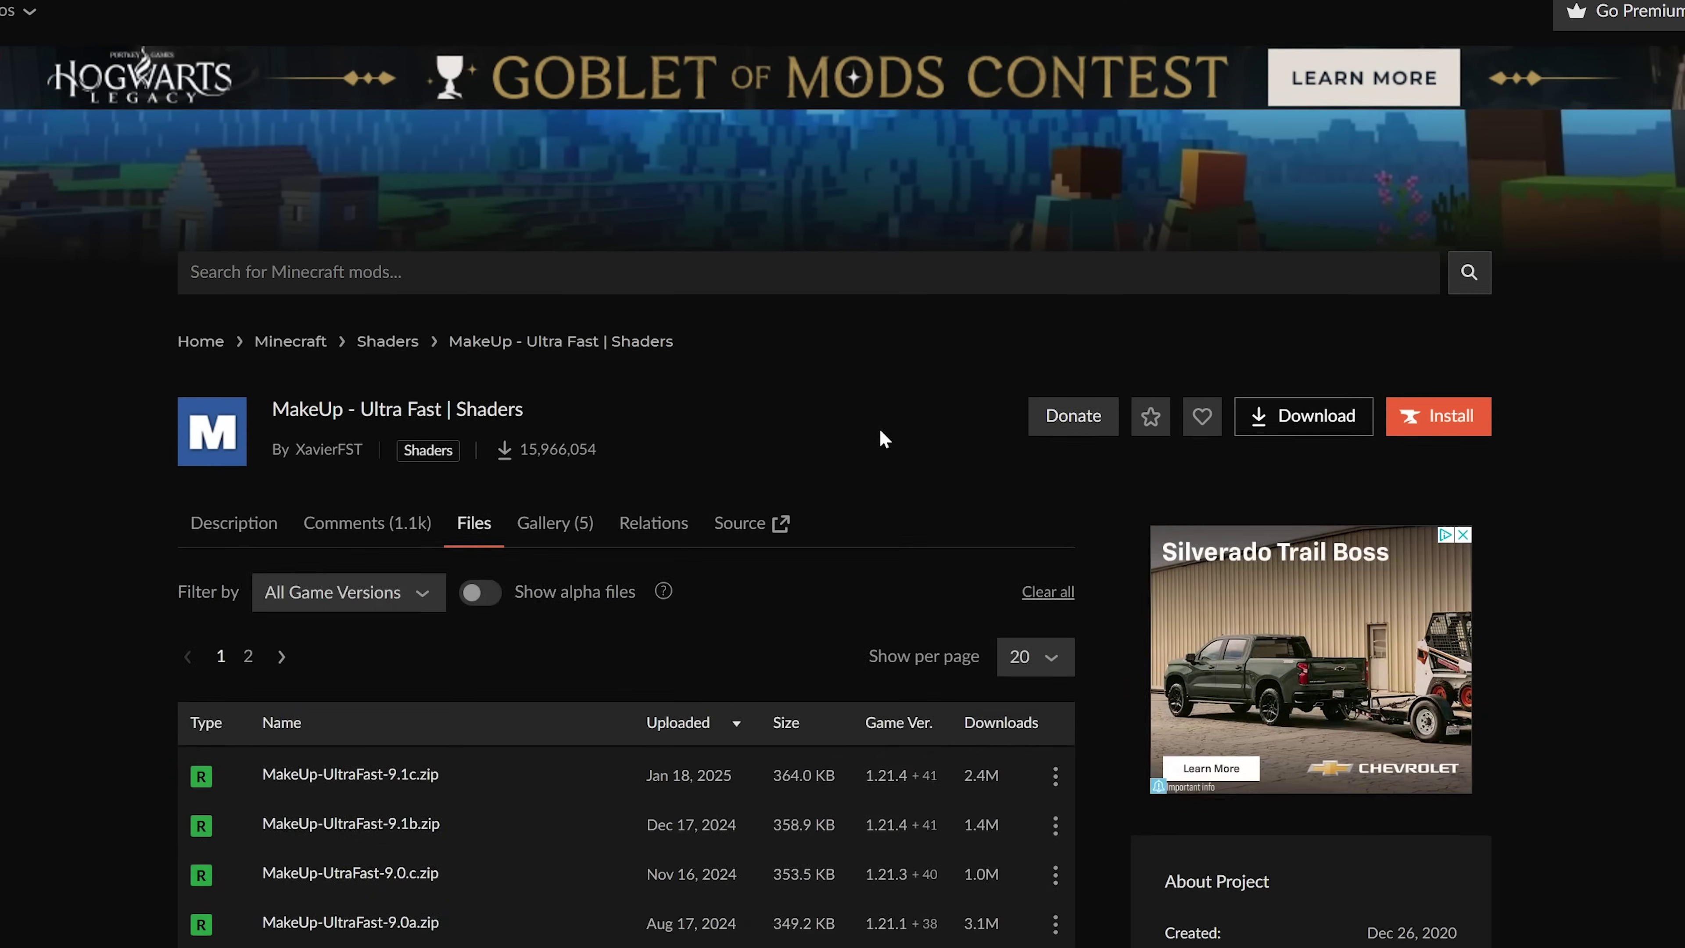
scroll(962, 442, "down", 3)
left_click(1055, 562)
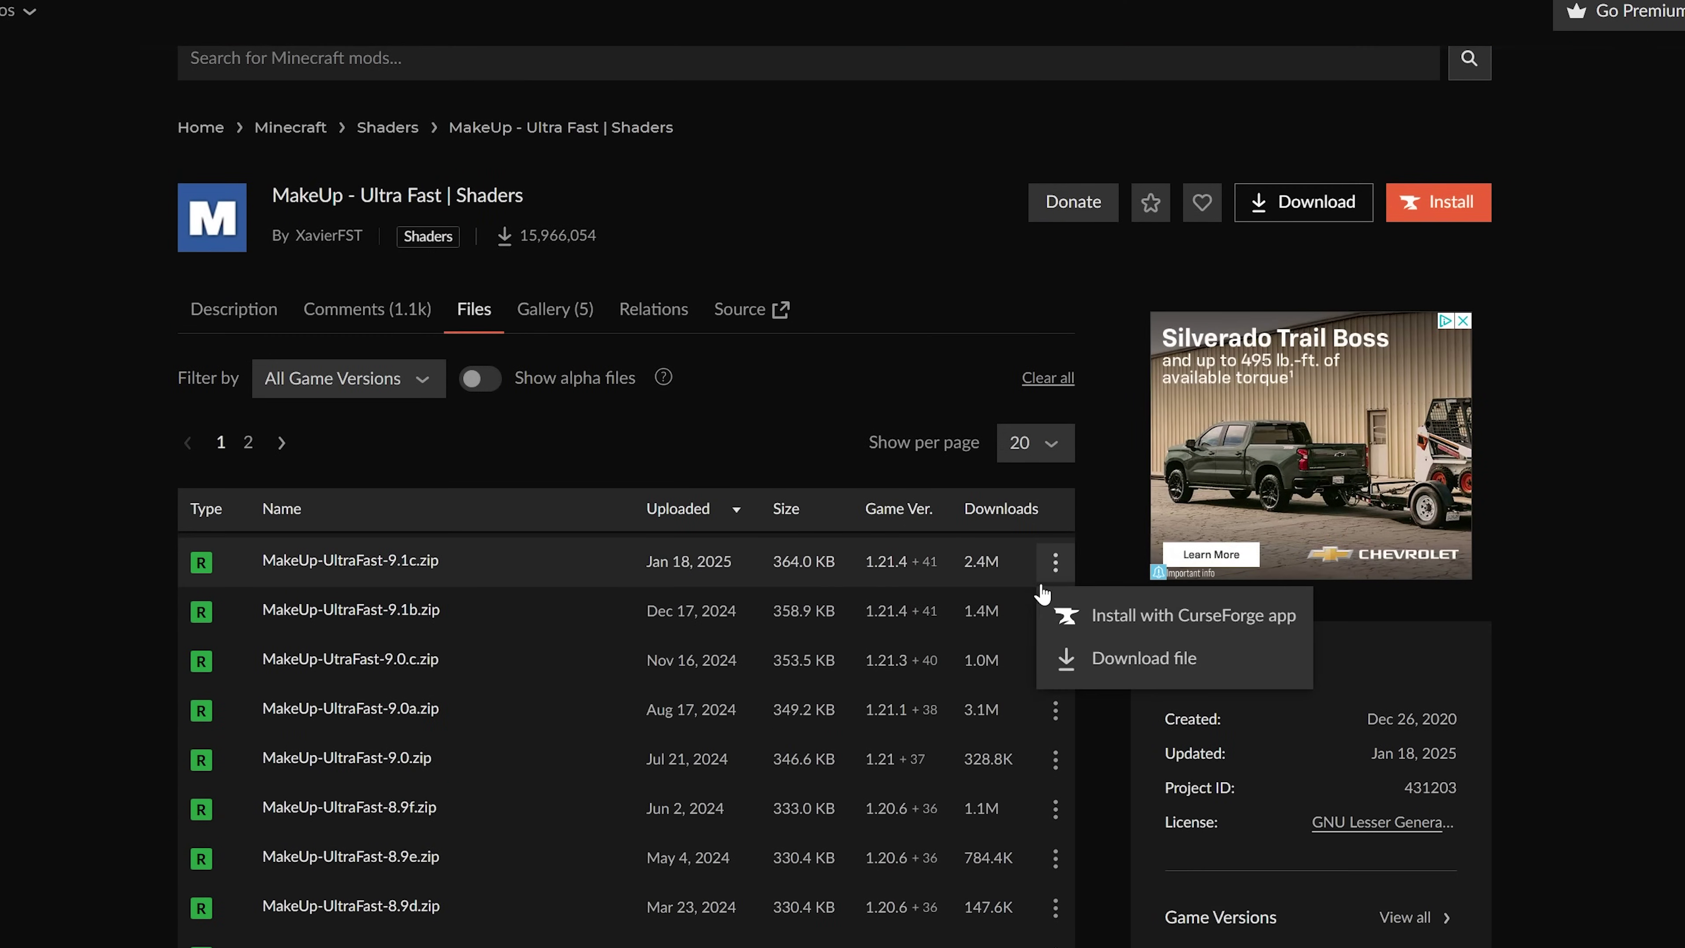
left_click(1055, 655)
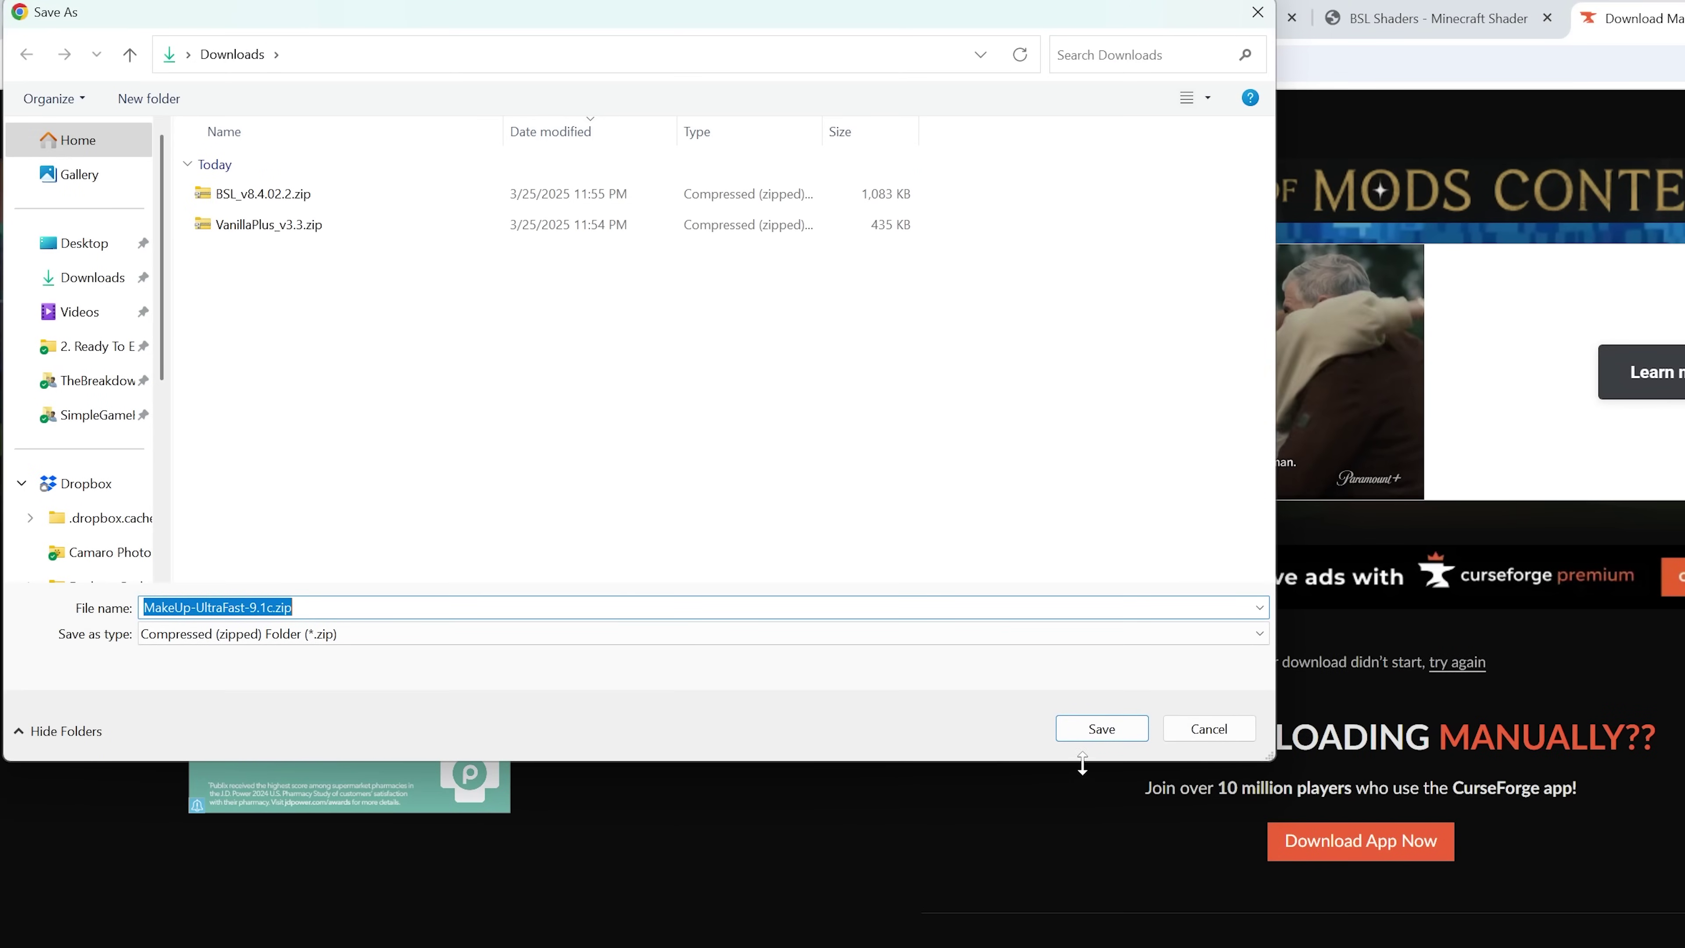
left_click(1098, 737)
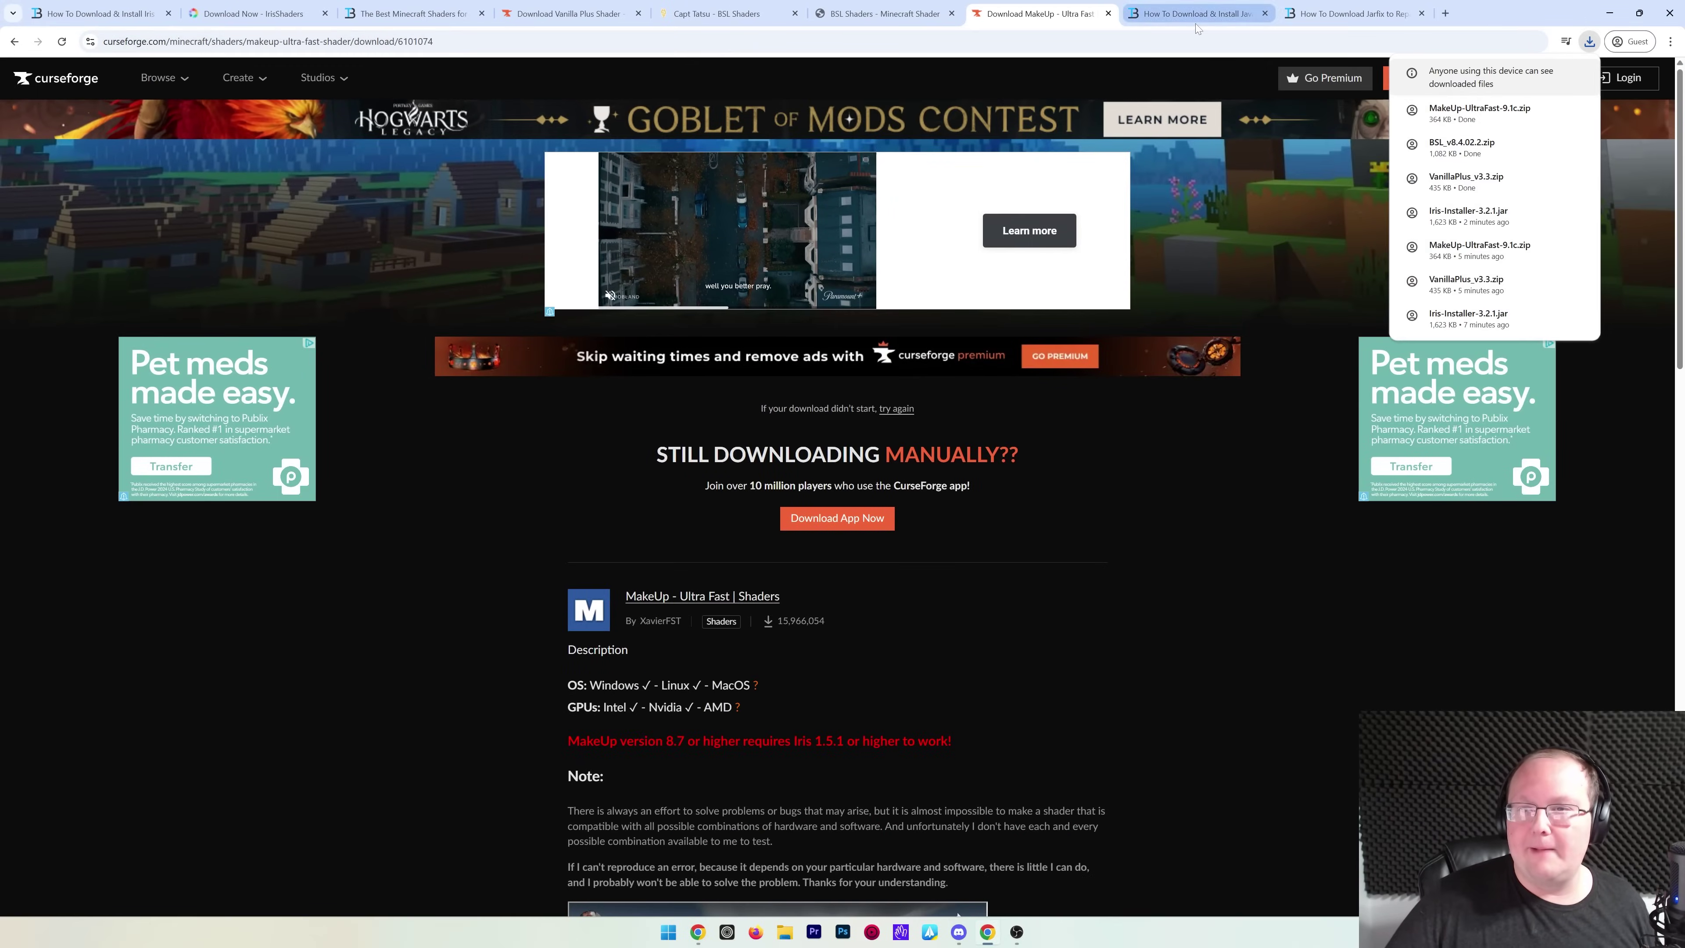
Step: Leave the browser for the desktop and open the Downloads folder in File Explorer
left_click(1194, 13)
left_click(1658, 23)
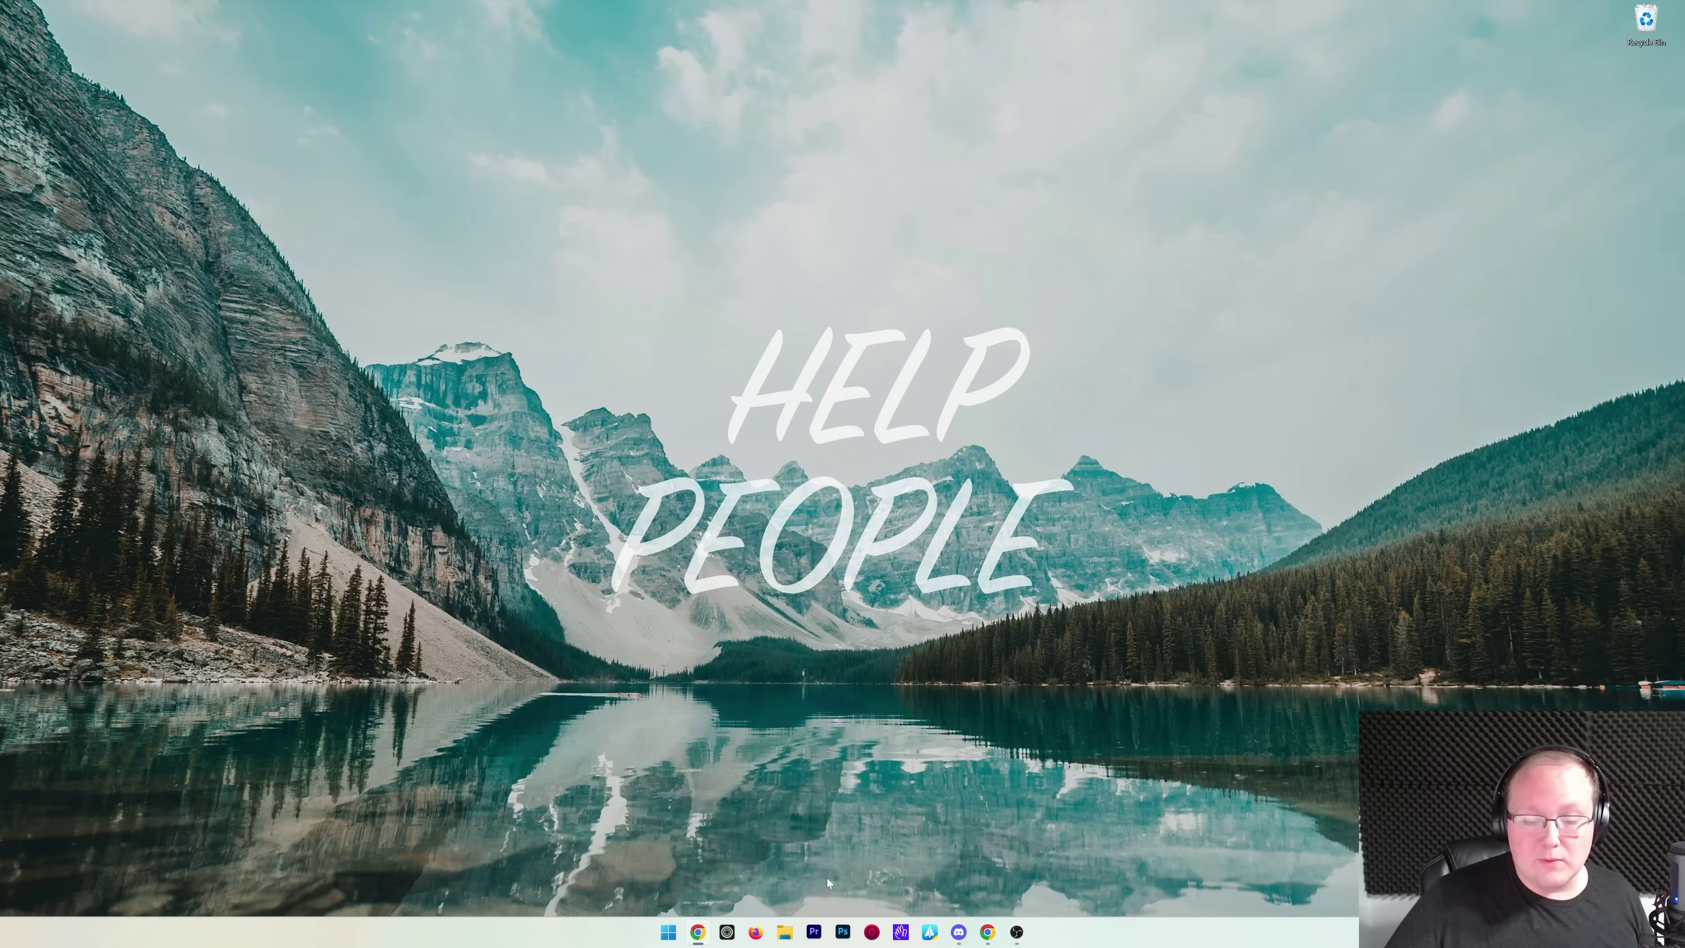
key("super+e")
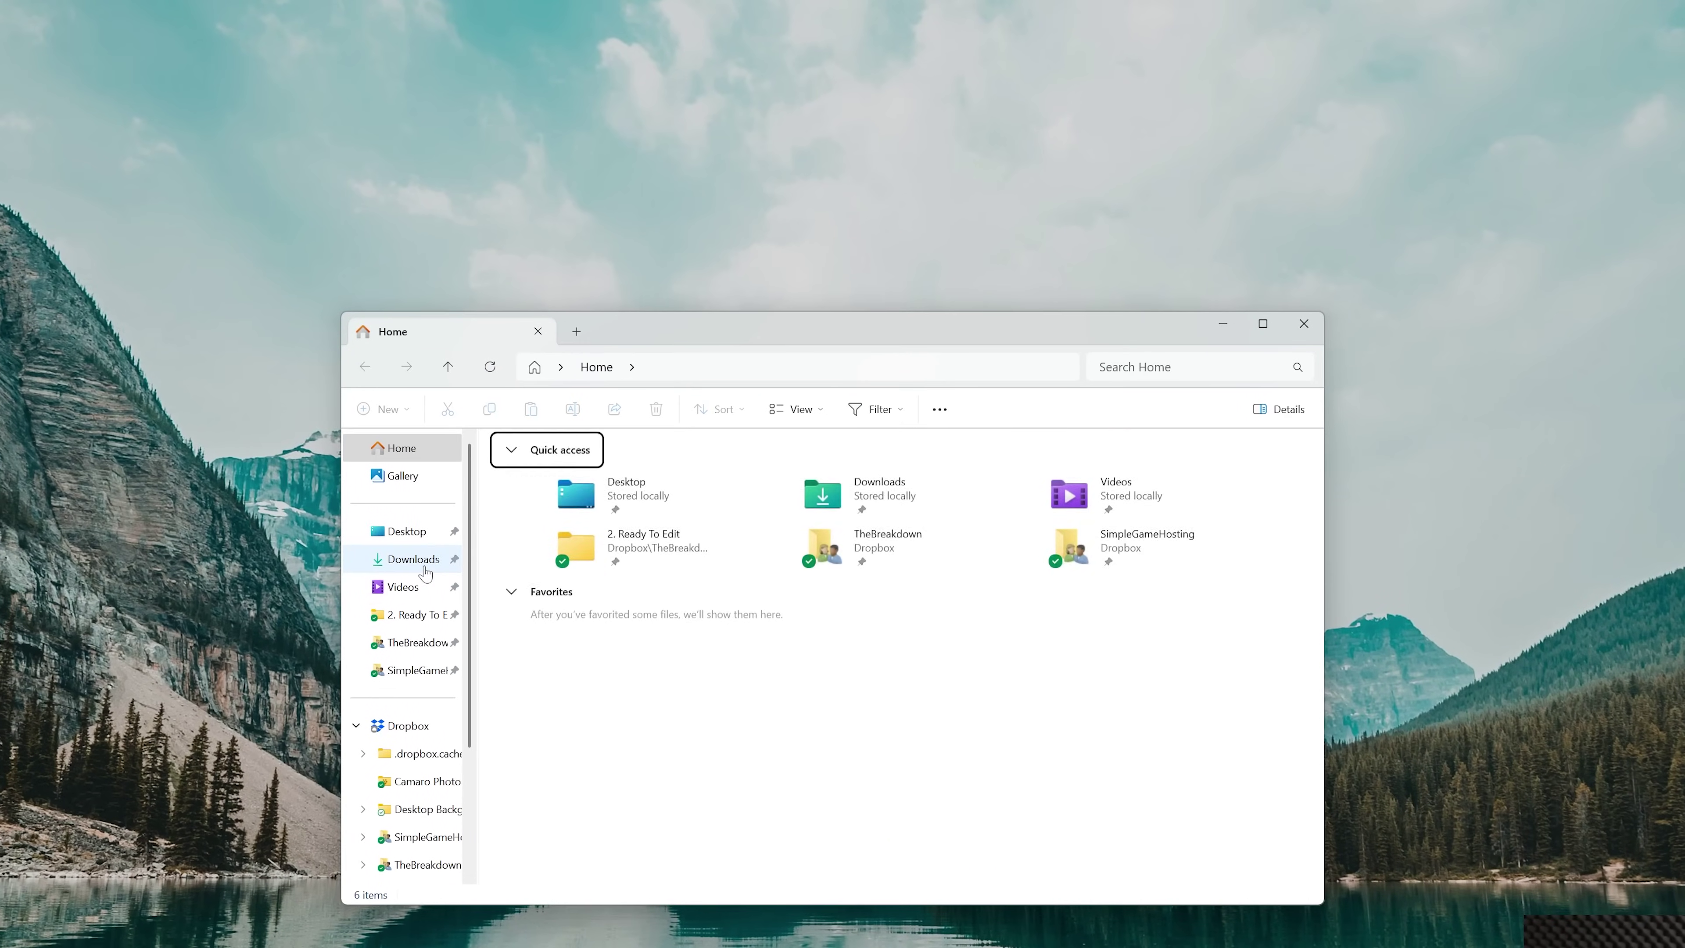
double_click(832, 384)
Step: Move the Iris installer and the MakeUp, BSL and VanillaPlus zips from Downloads to the desktop and close the folder window
left_click_drag(809, 647, 517, 588)
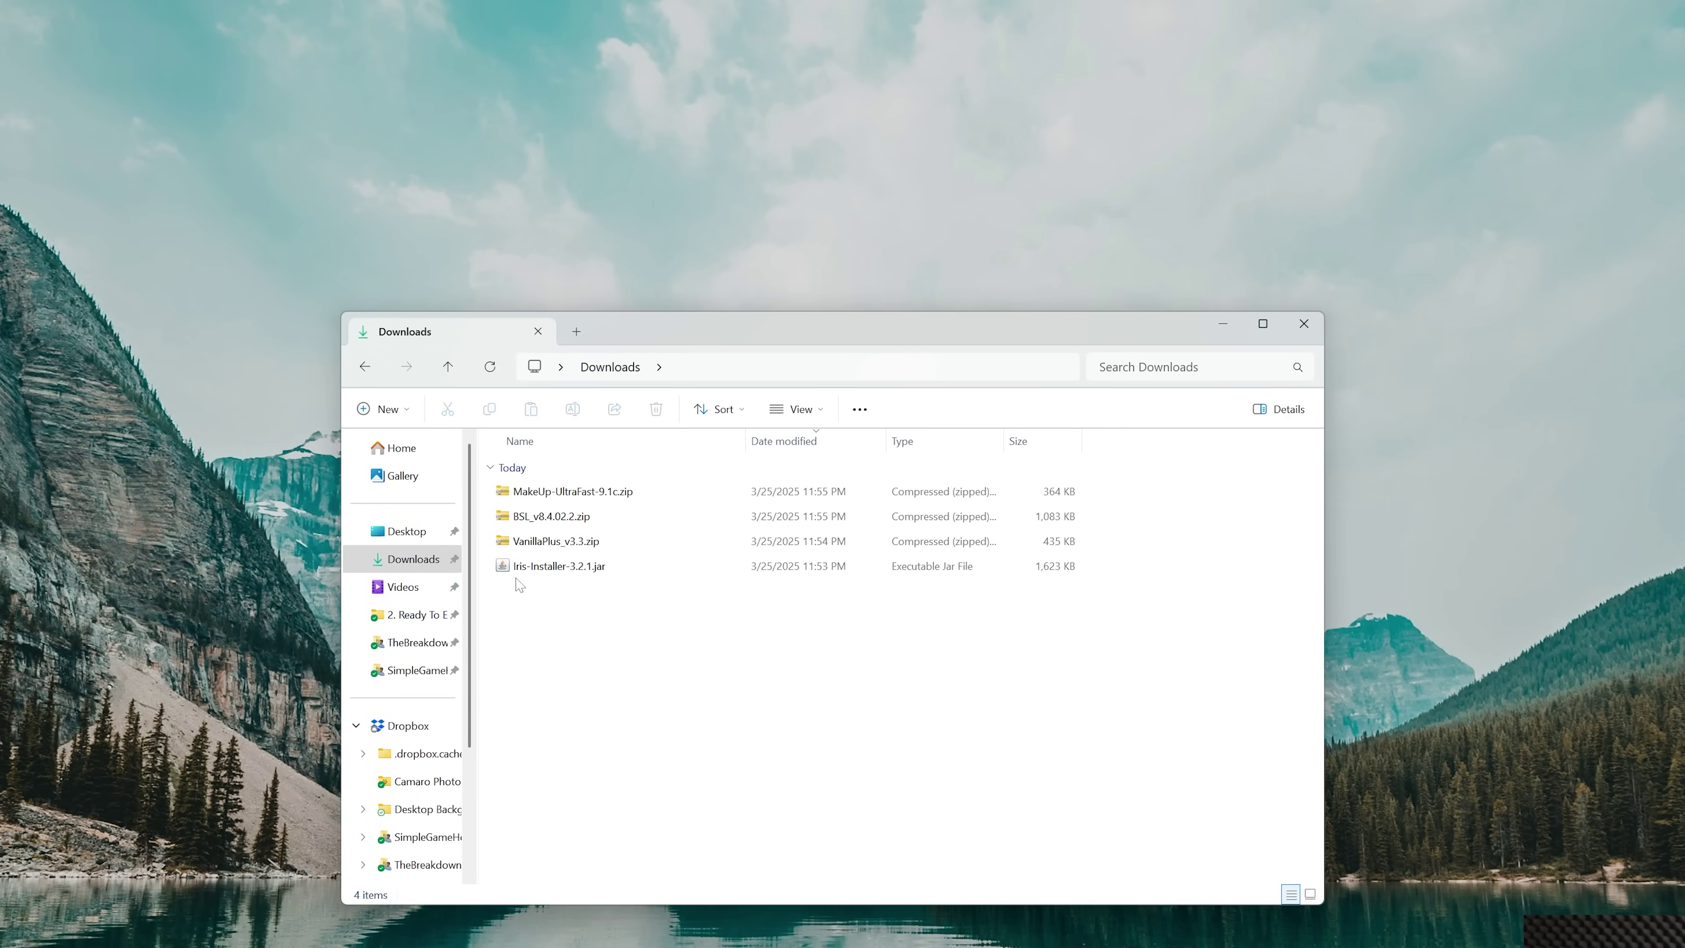
left_click_drag(830, 568, 475, 99)
left_click_drag(644, 645, 565, 490)
left_click_drag(564, 489, 608, 95)
left_click(1304, 323)
Step: Arrange the MakeUp, BSL and VanillaPlus zip files in a row beside the Iris installer on the desktop
left_click_drag(690, 245, 680, 186)
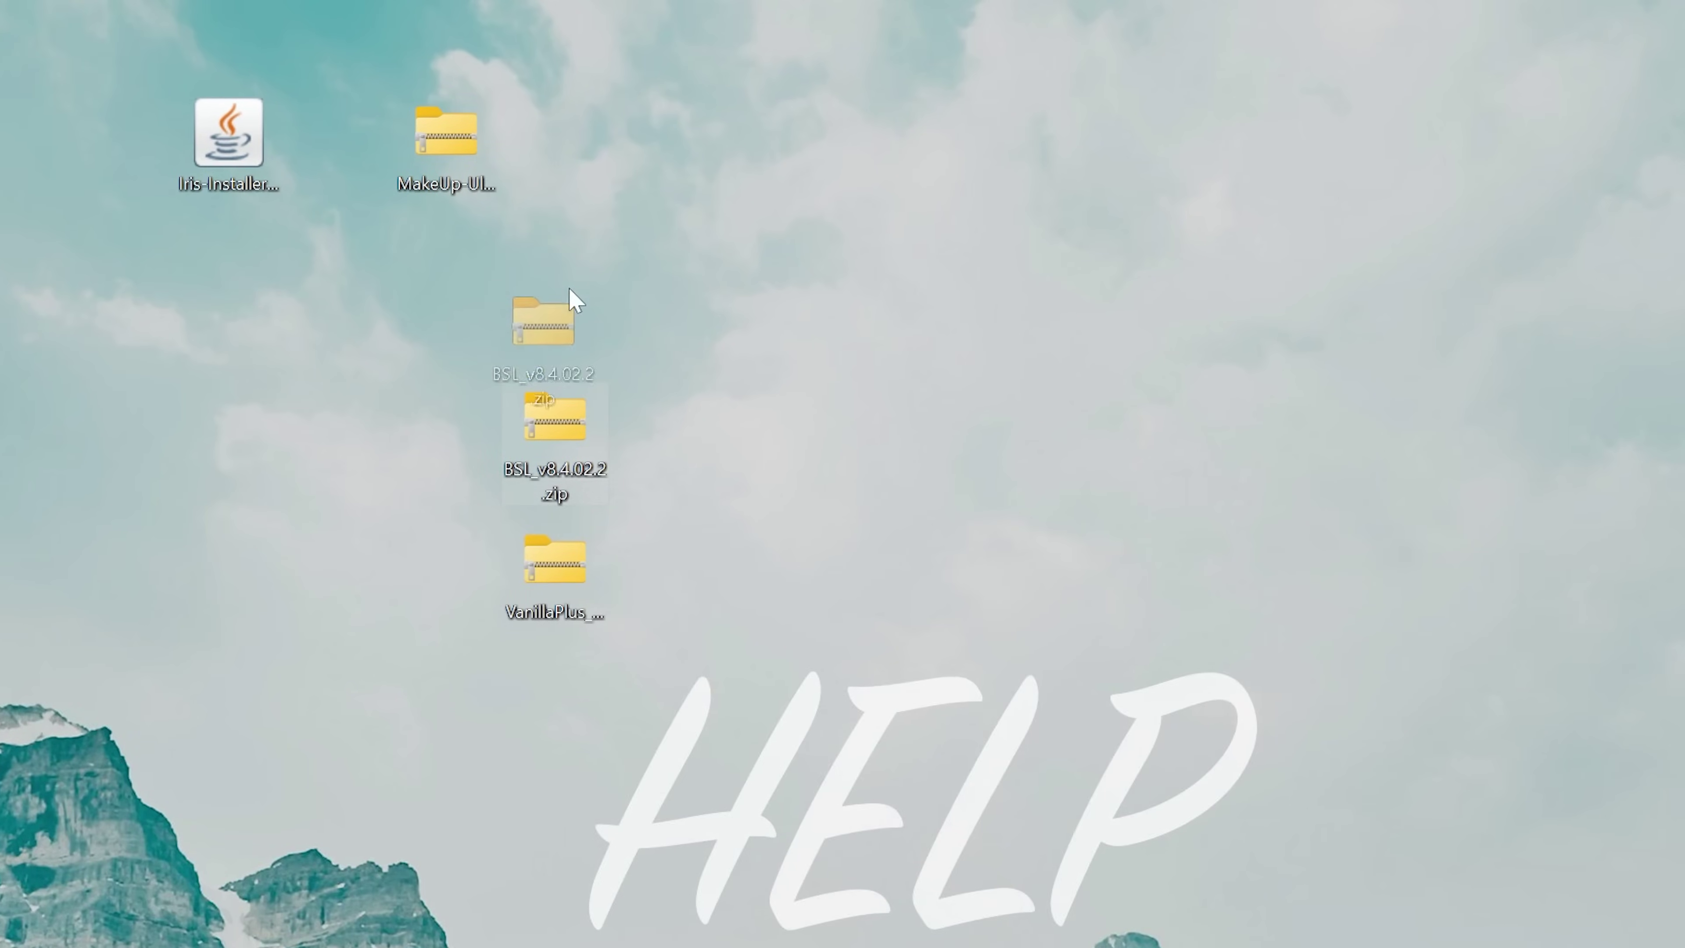
left_click_drag(572, 299, 584, 109)
left_click_drag(577, 570, 726, 146)
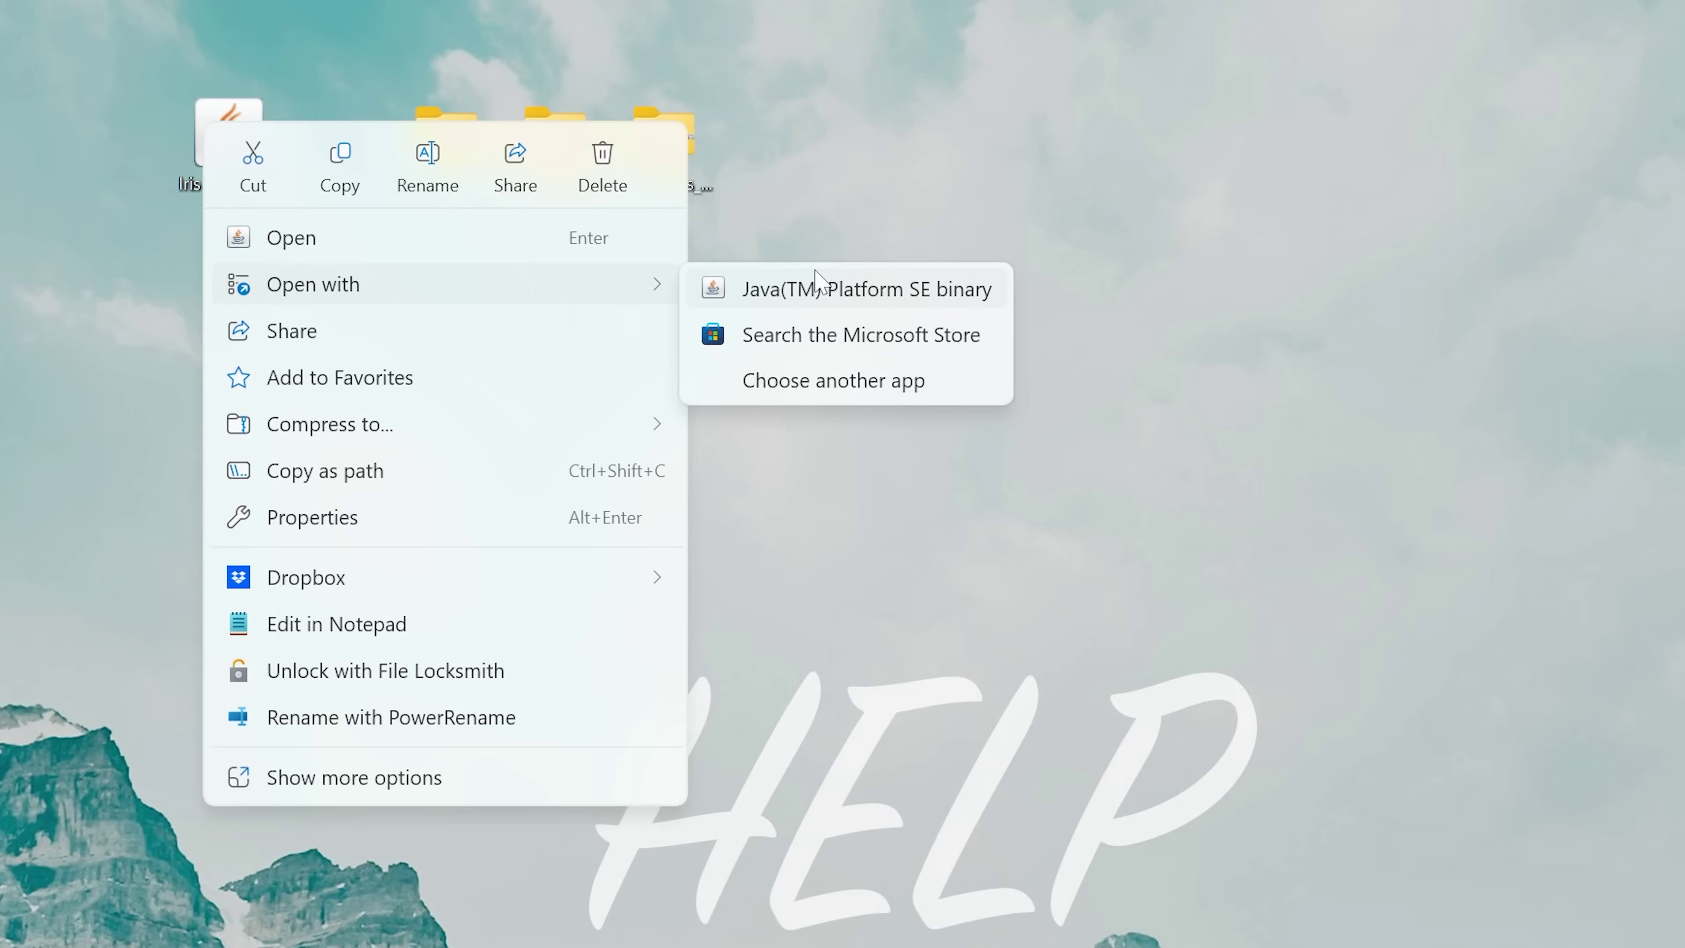
Step: Check the installer's Java open-with option, view the Java download and Jarfix guides in the browser, and return to the desktop
left_click(816, 279)
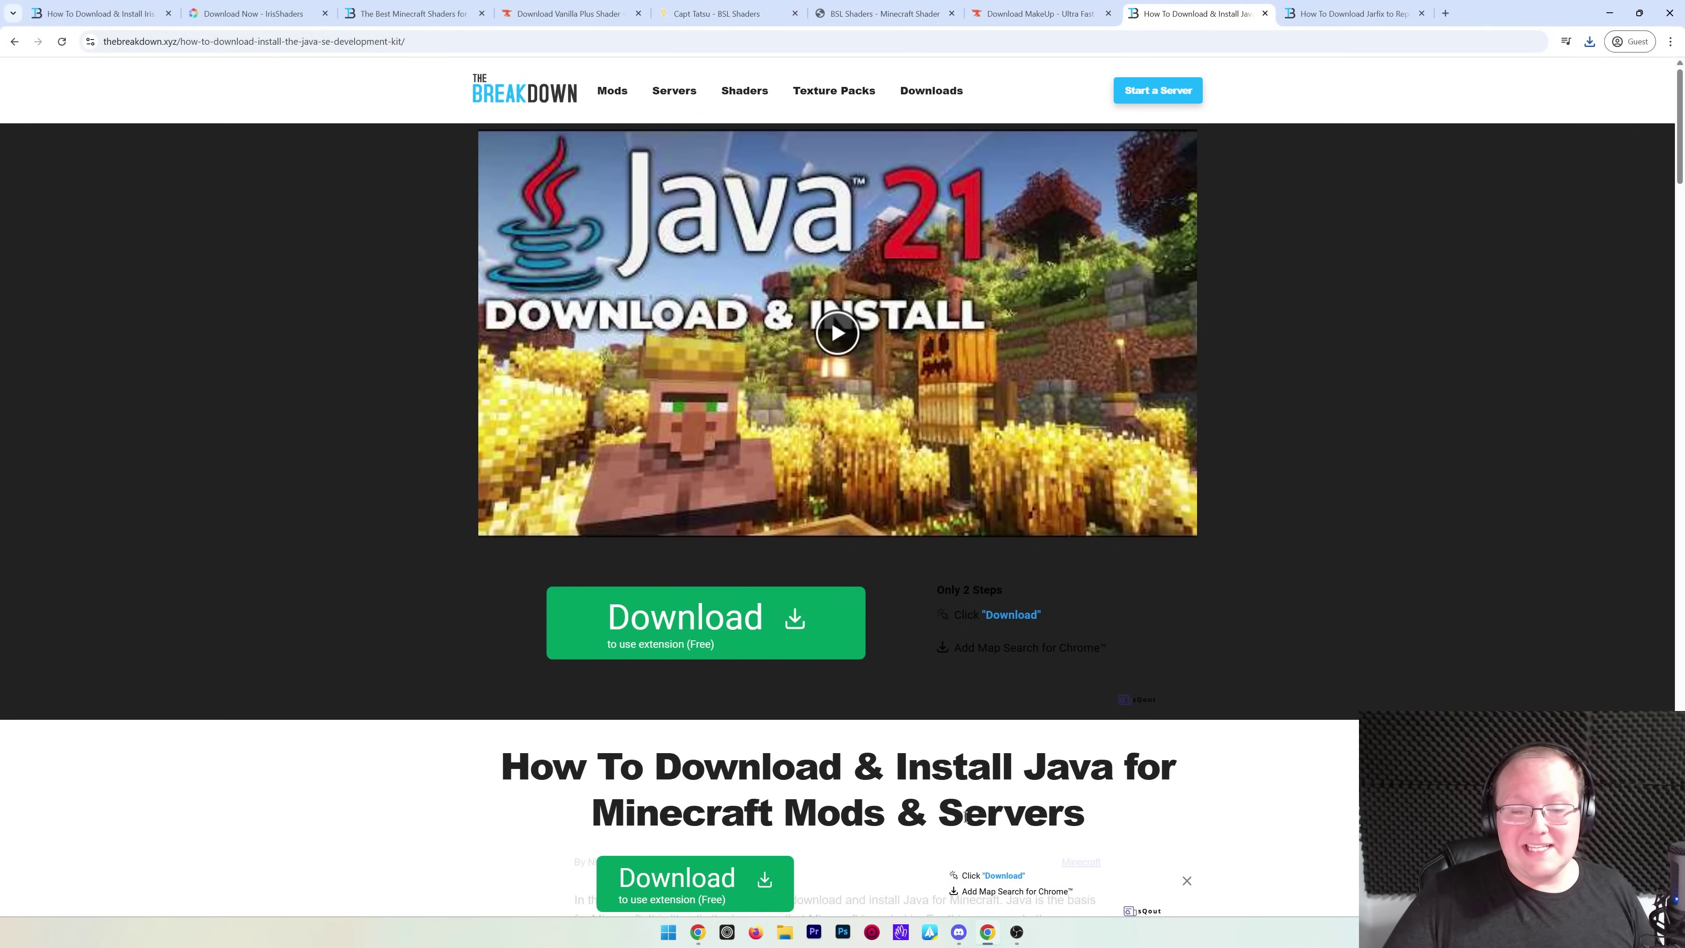
scroll(1176, 637, "down", 5)
left_click_drag(604, 495, 885, 488)
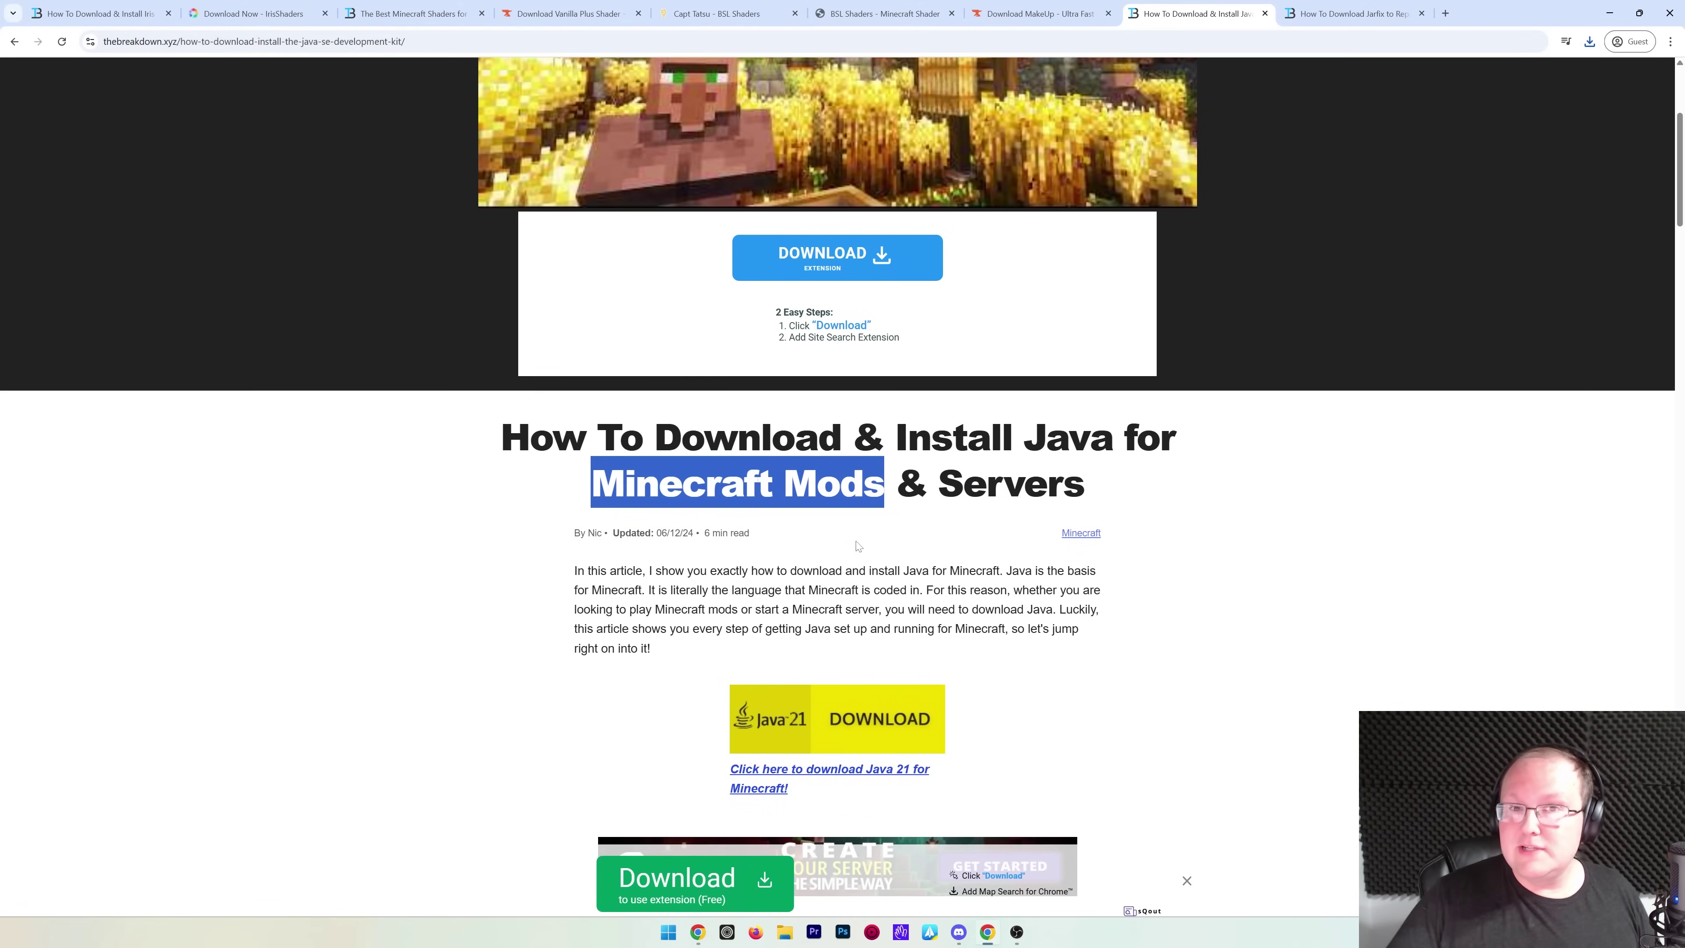
left_click(1336, 16)
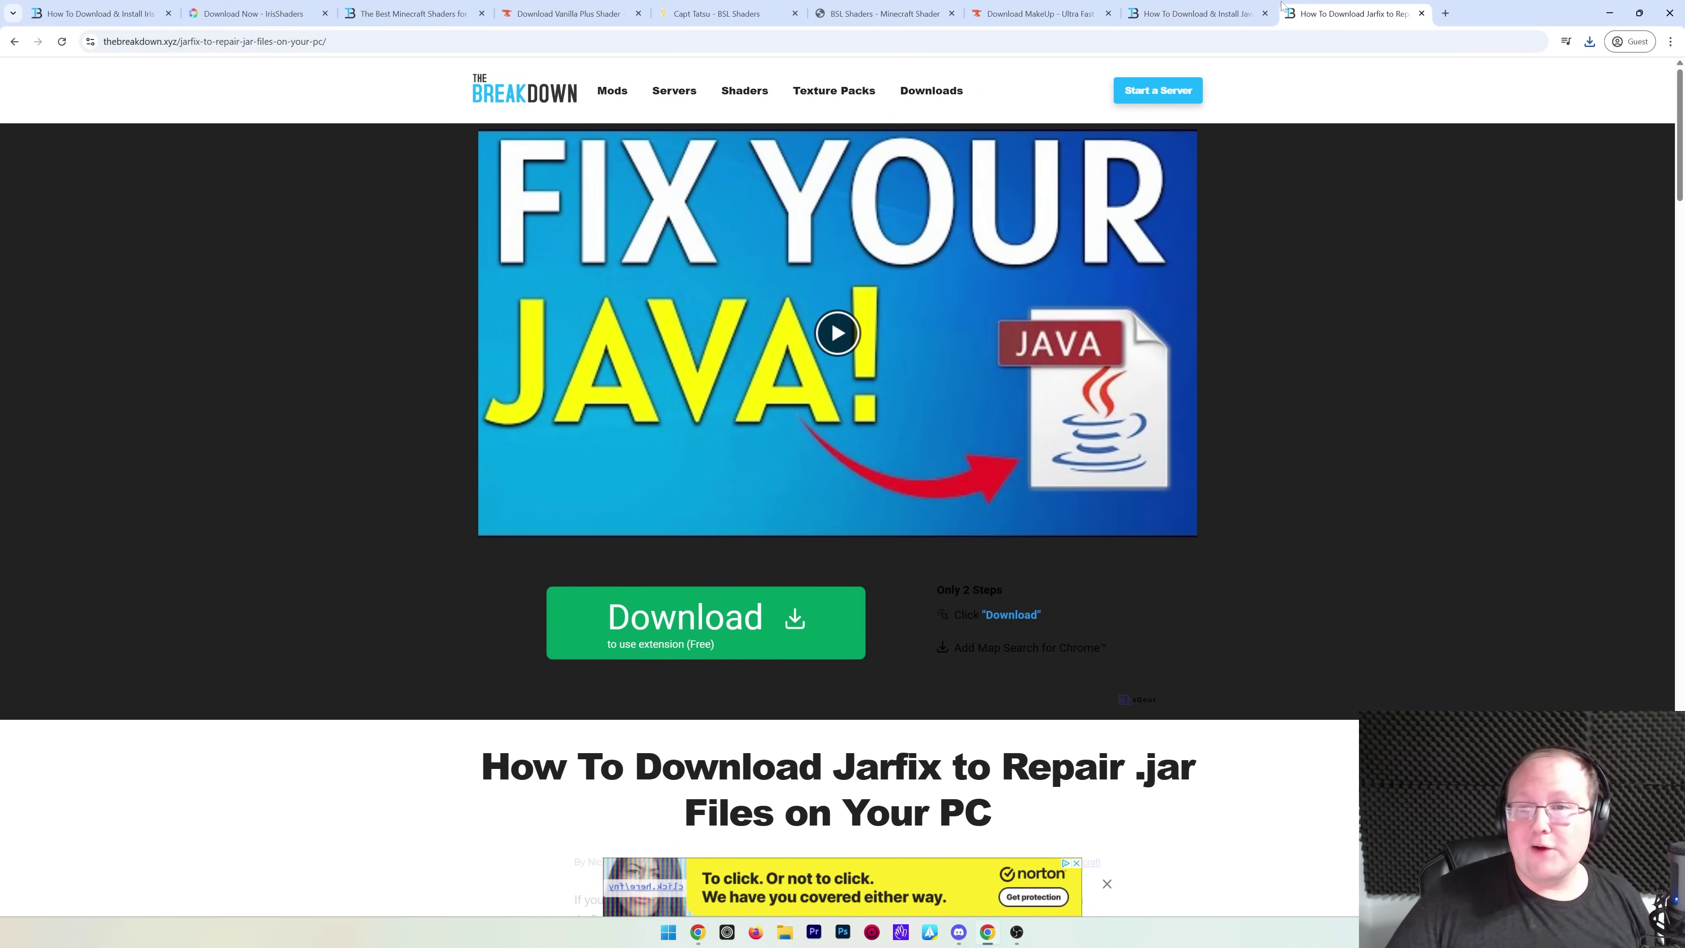
left_click(1219, 26)
left_click(1311, 27)
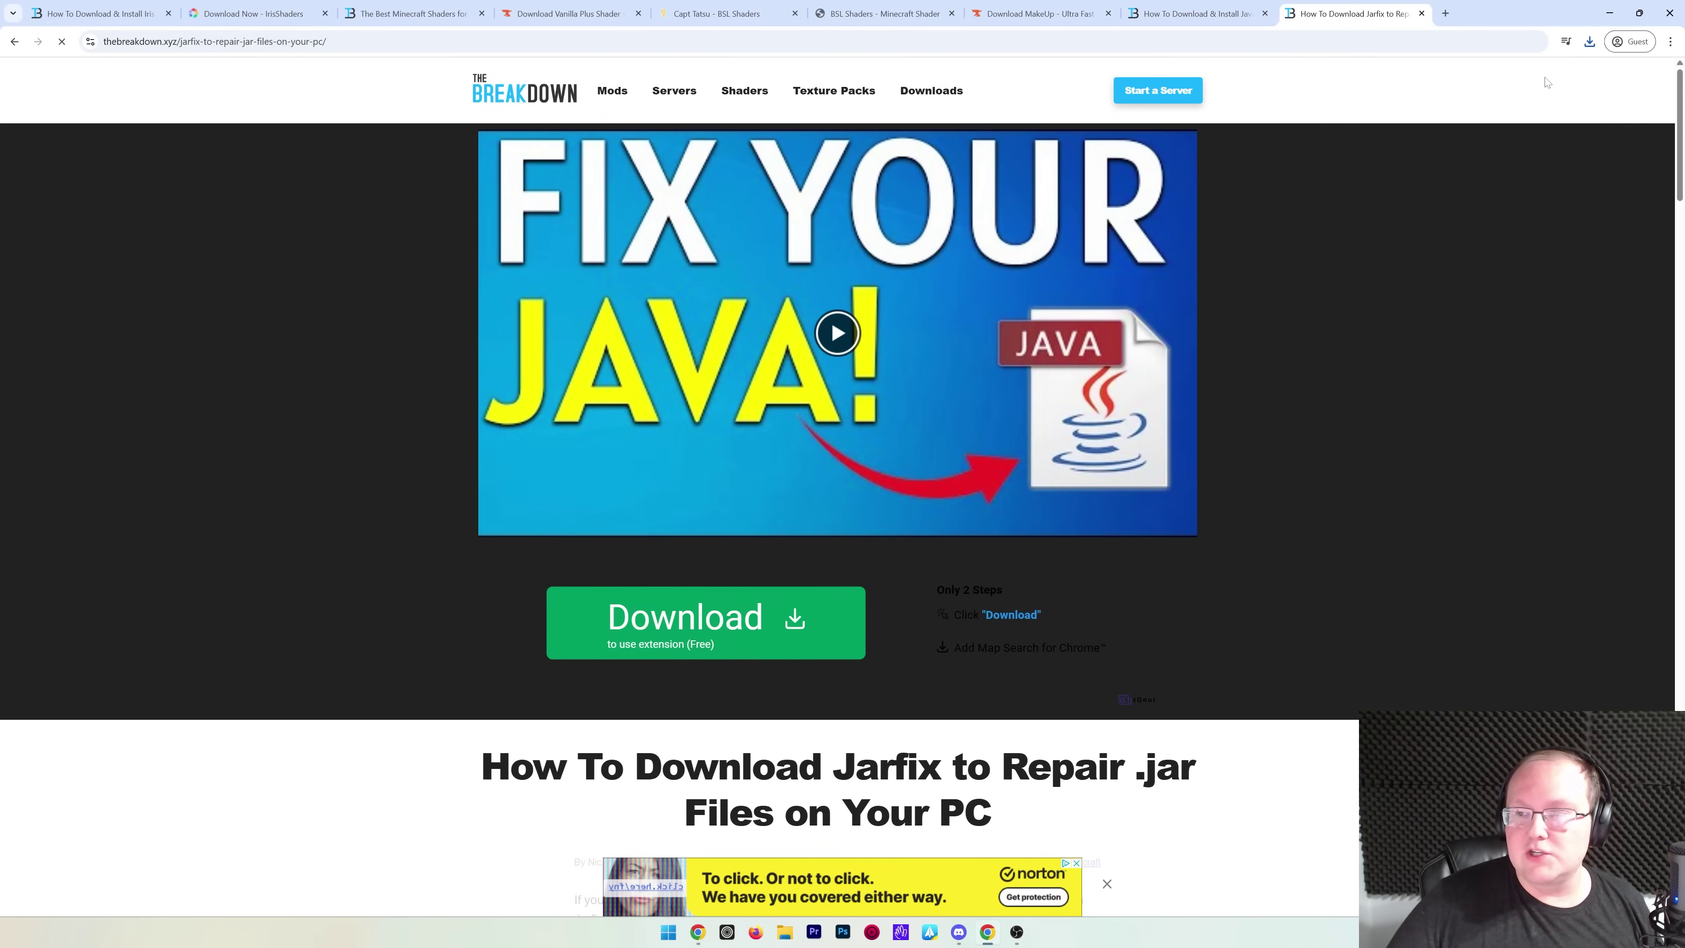
left_click(1609, 13)
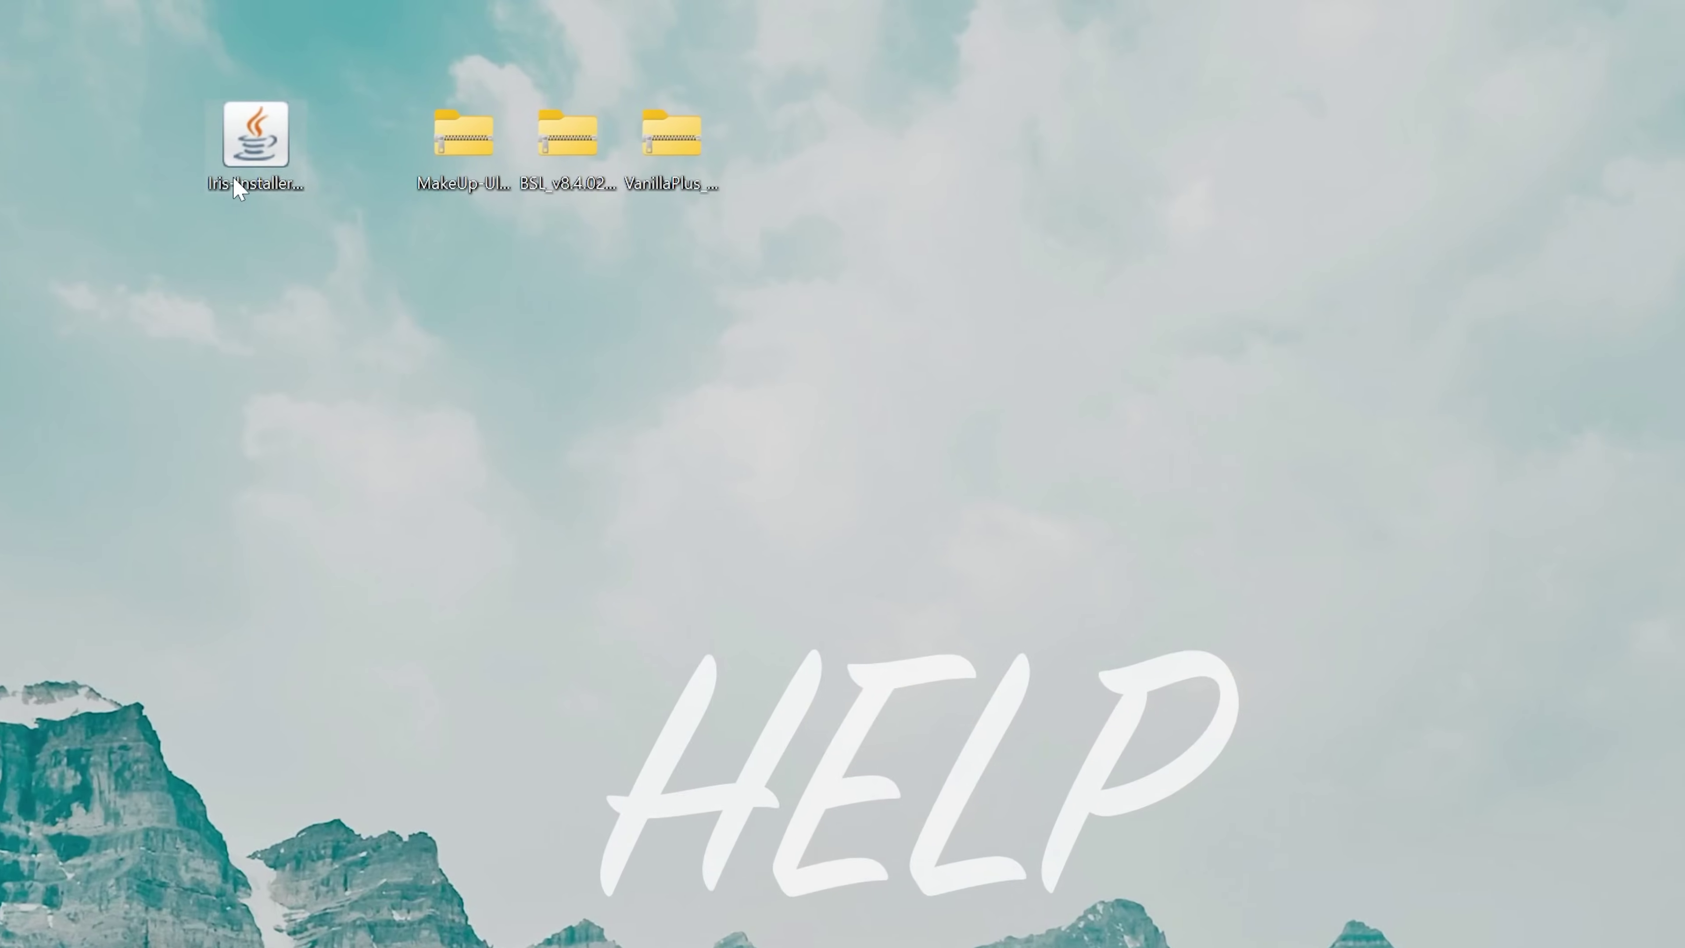
Step: Open the Iris installer with Java(TM) Platform SE binary and install Iris Only for game version 1.21.5
right_click(557, 96)
mouse_move(302, 345)
left_click(775, 364)
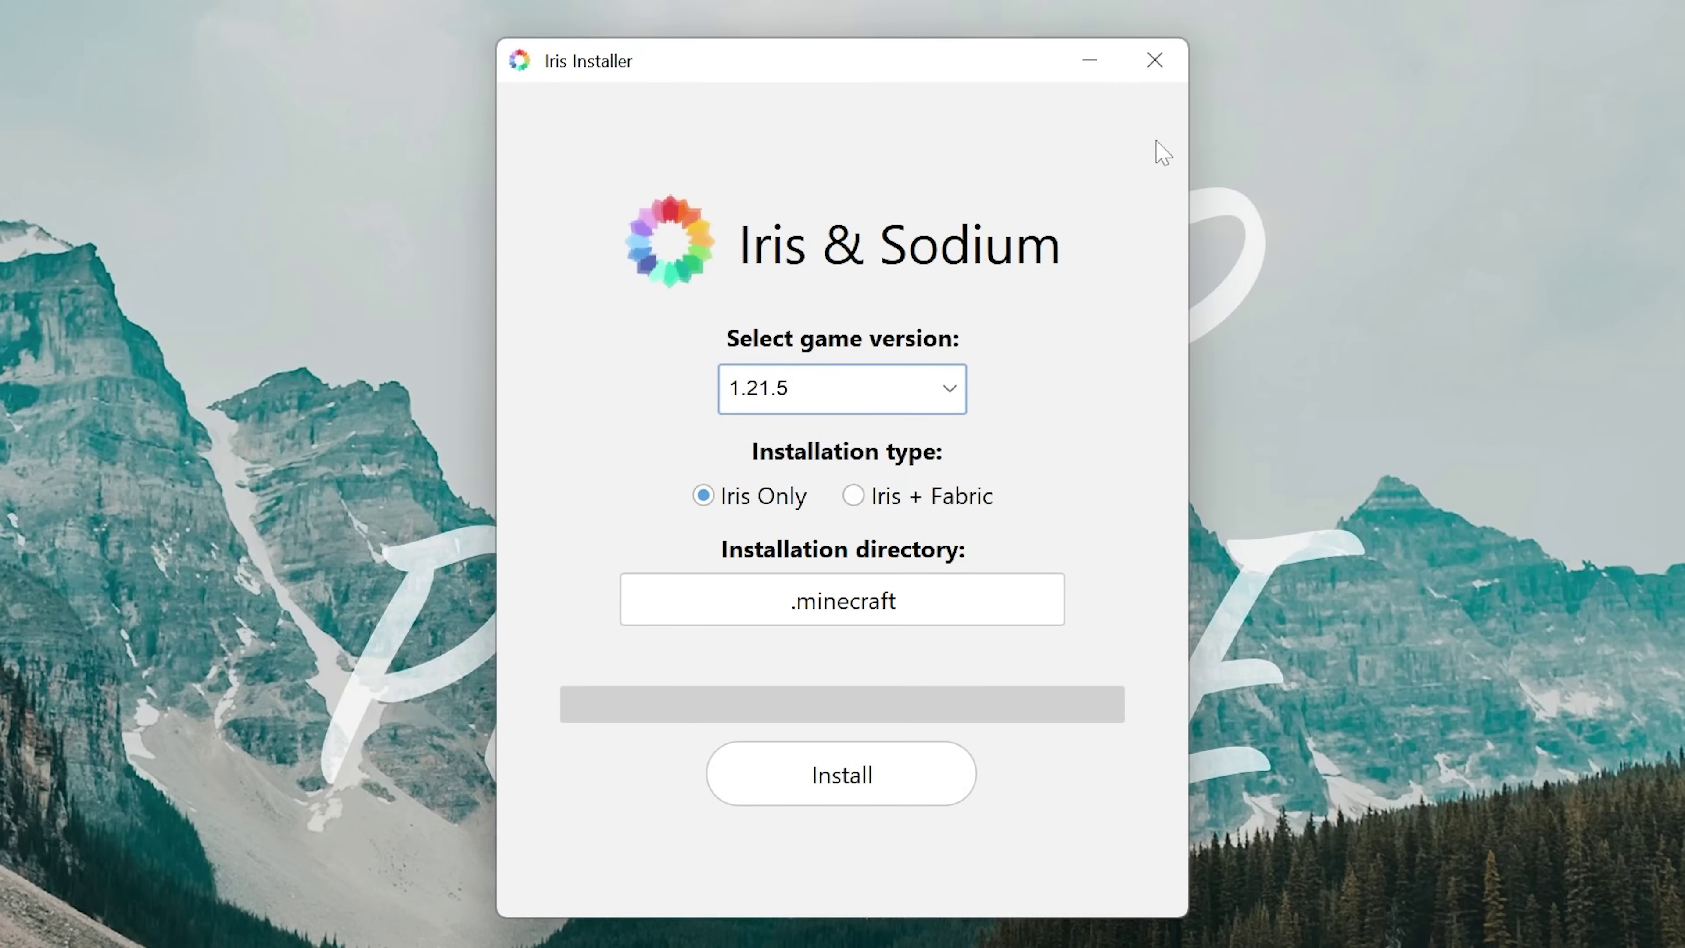
left_click(818, 797)
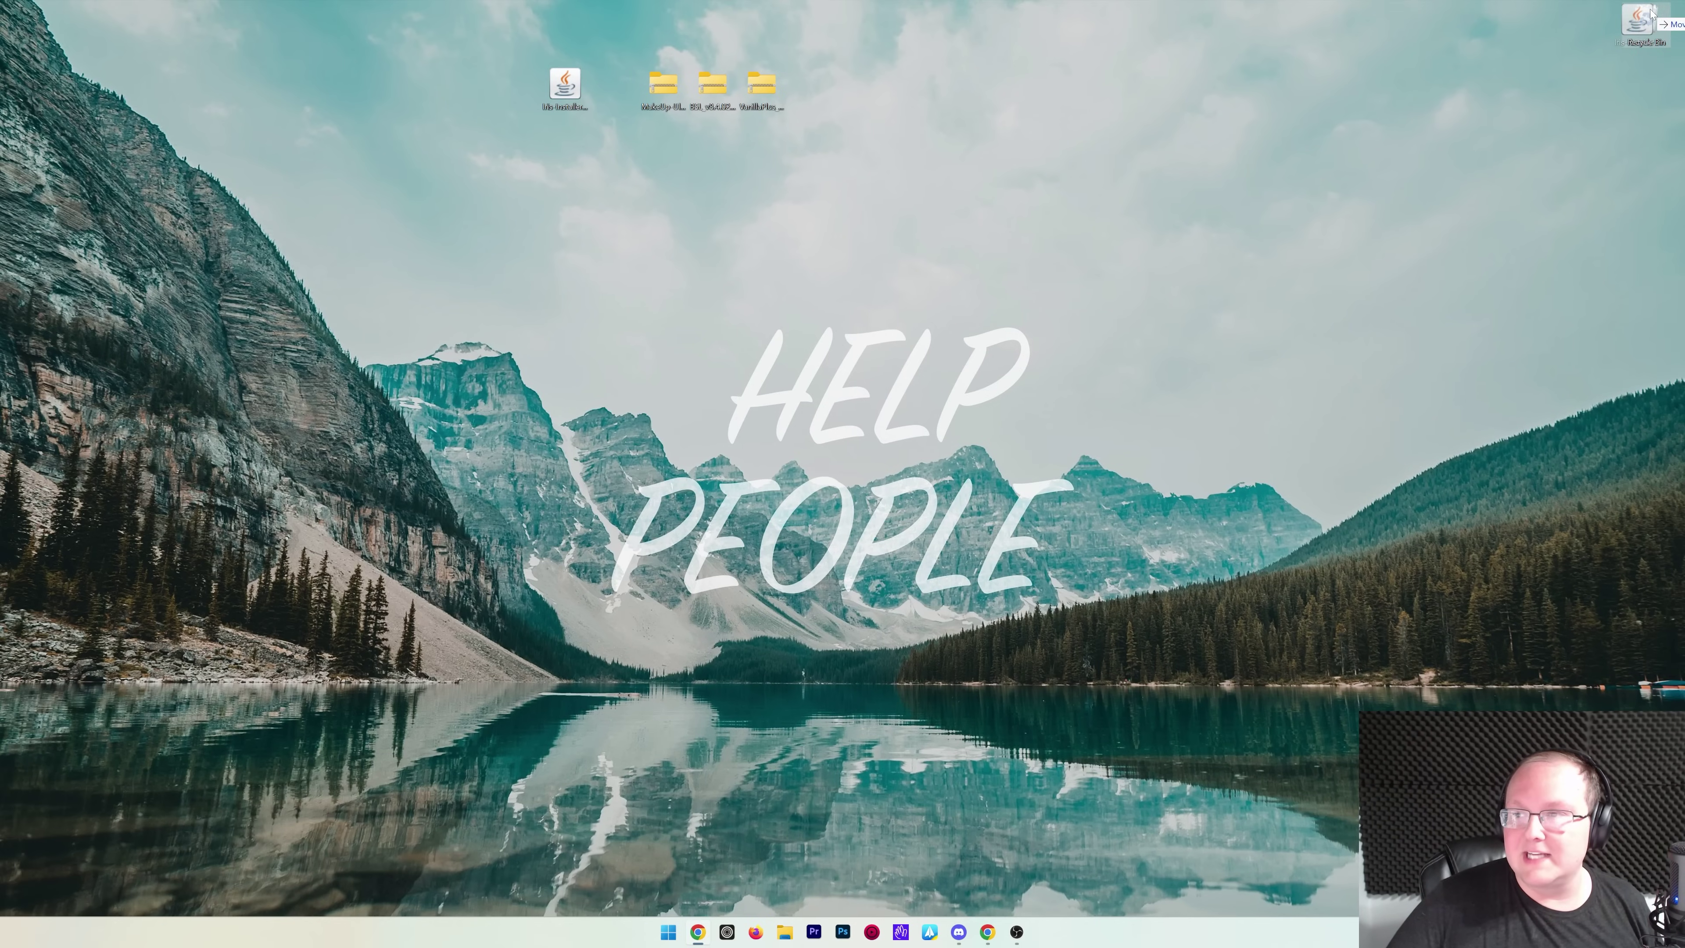
Step: Open the Minecraft Launcher's Java Edition installations and make sure modded versions are included in the list
left_click(667, 933)
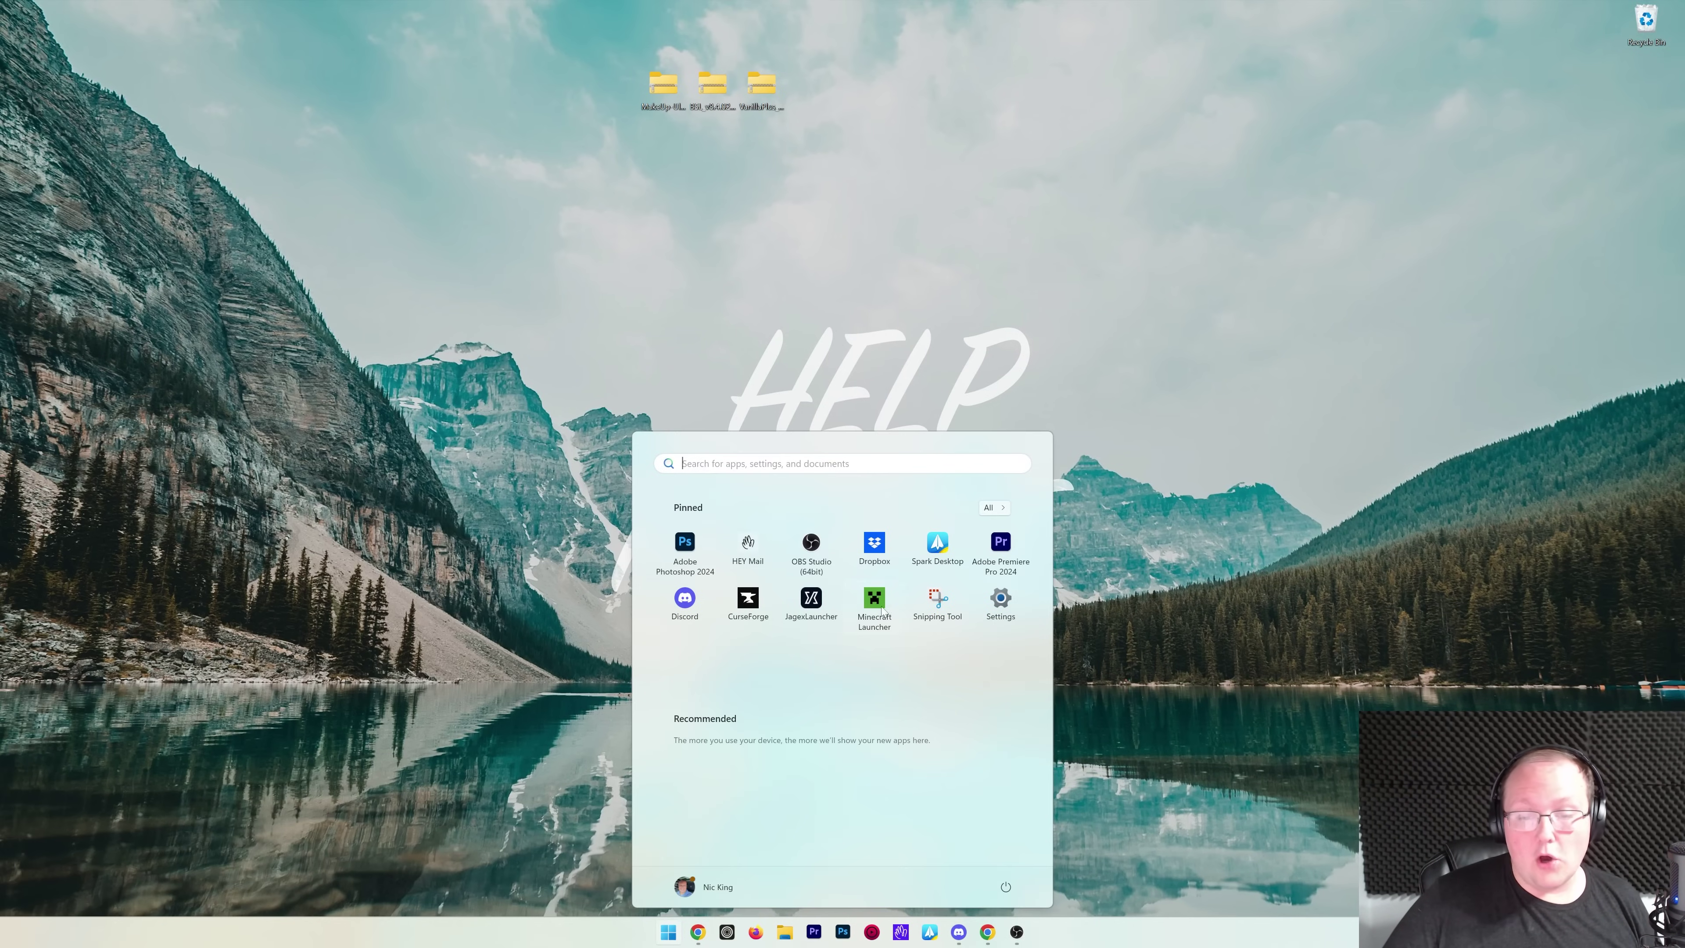
left_click(875, 604)
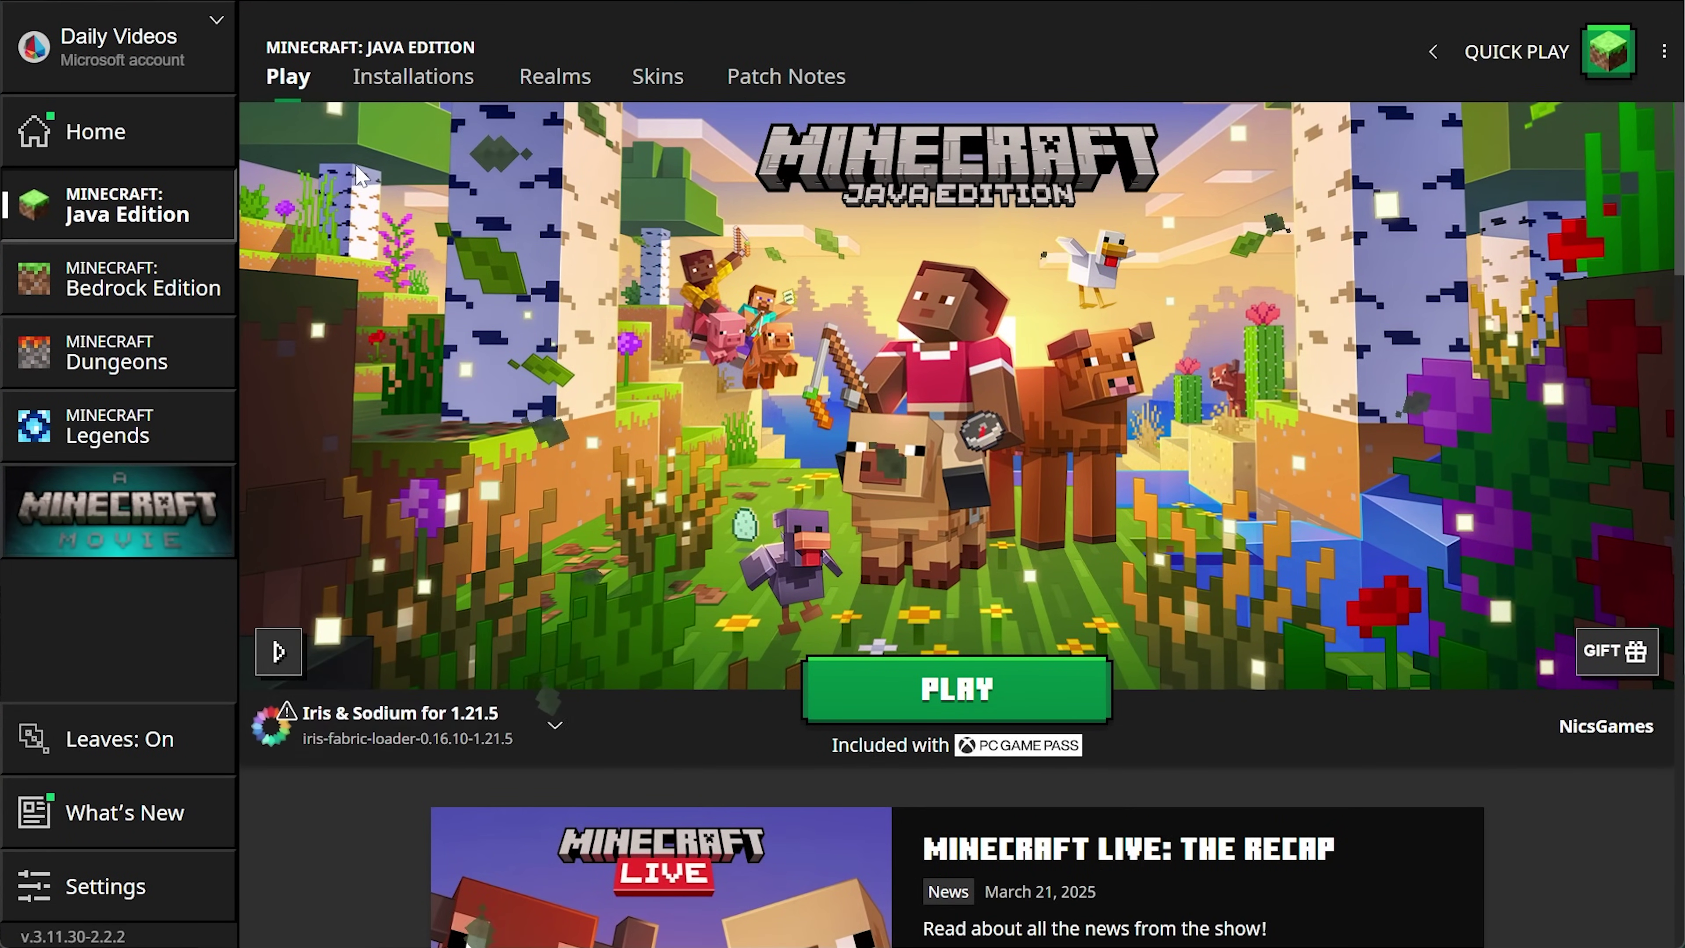
left_click(404, 96)
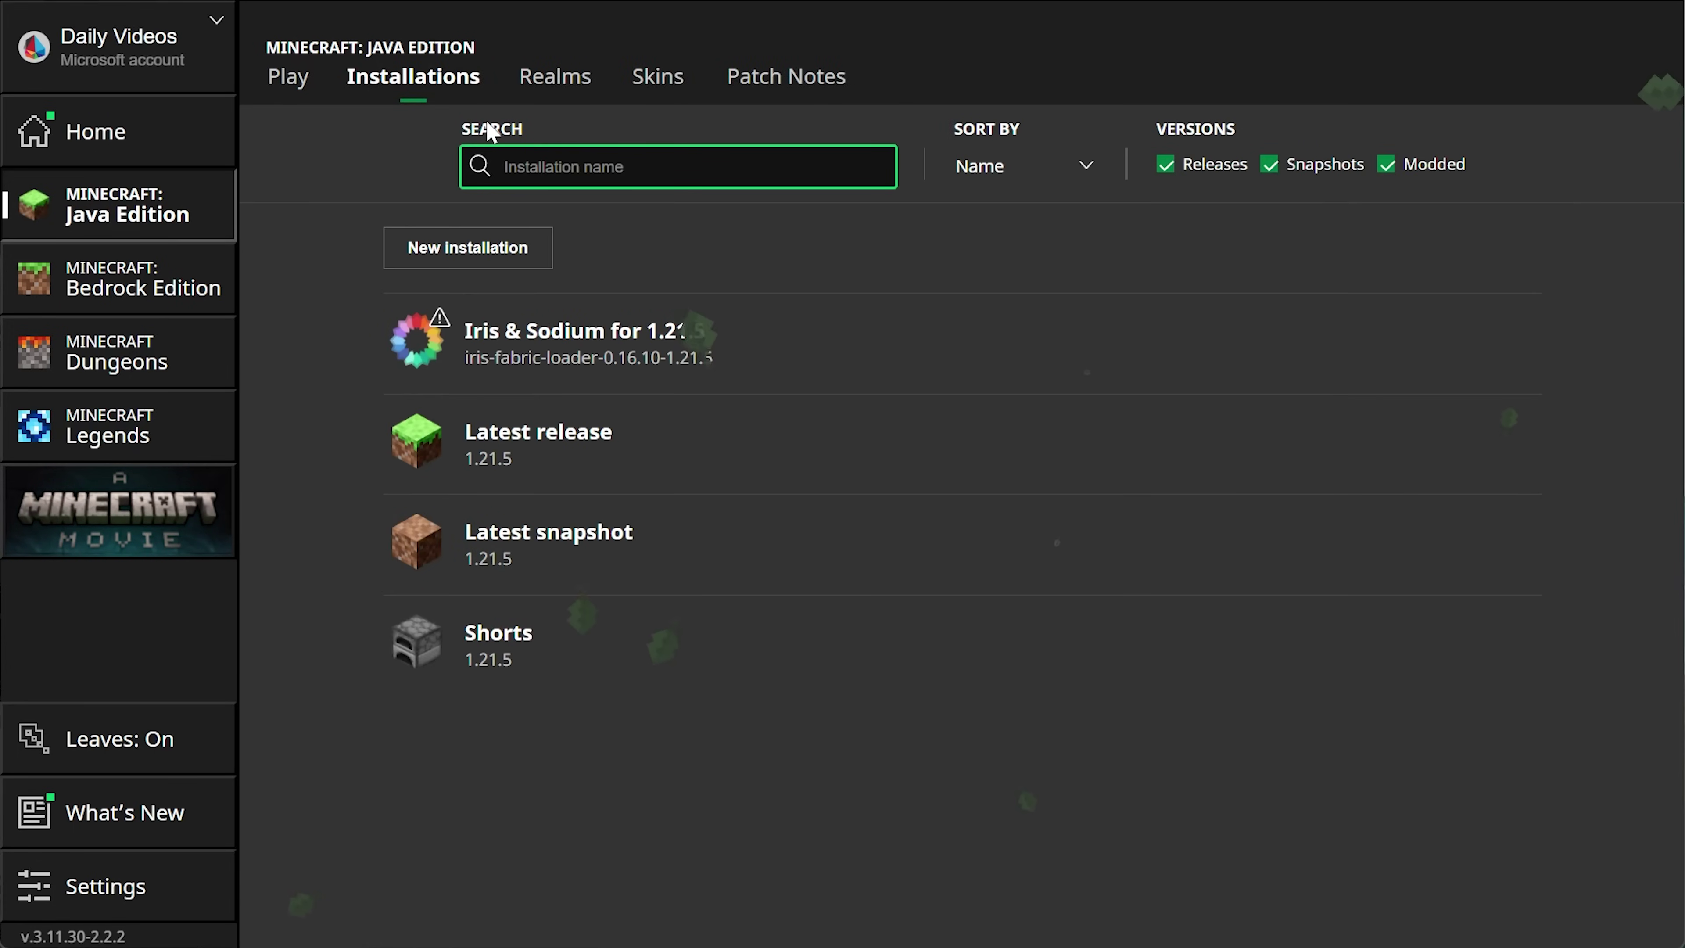
left_click(1402, 177)
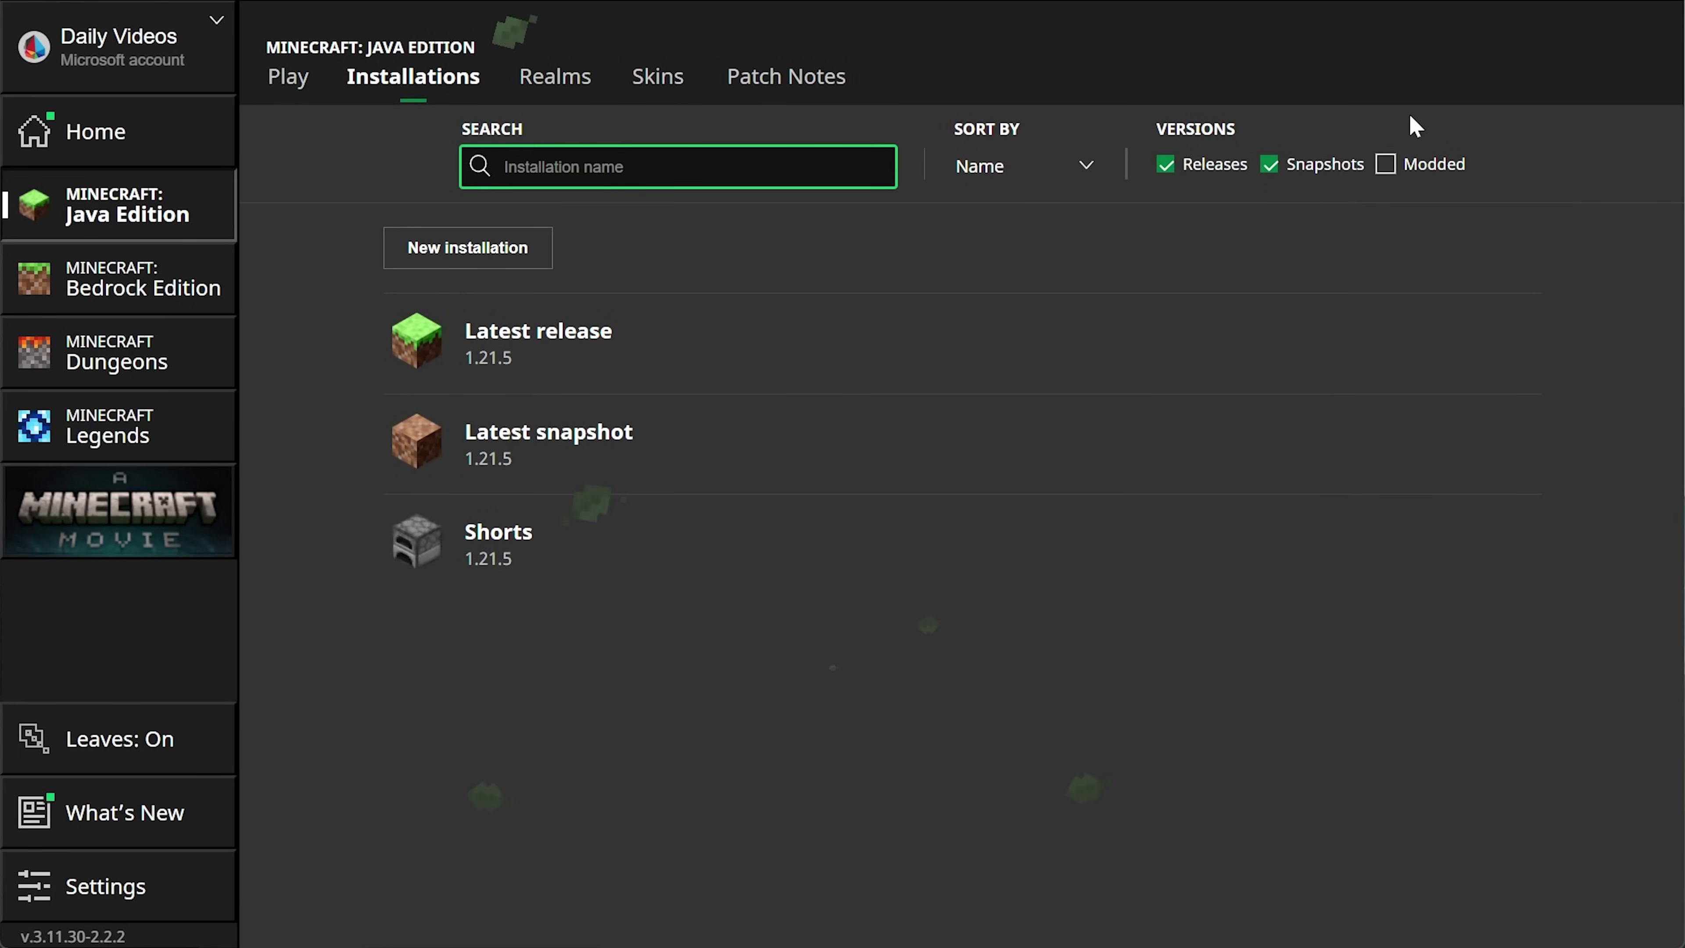
left_click(1418, 170)
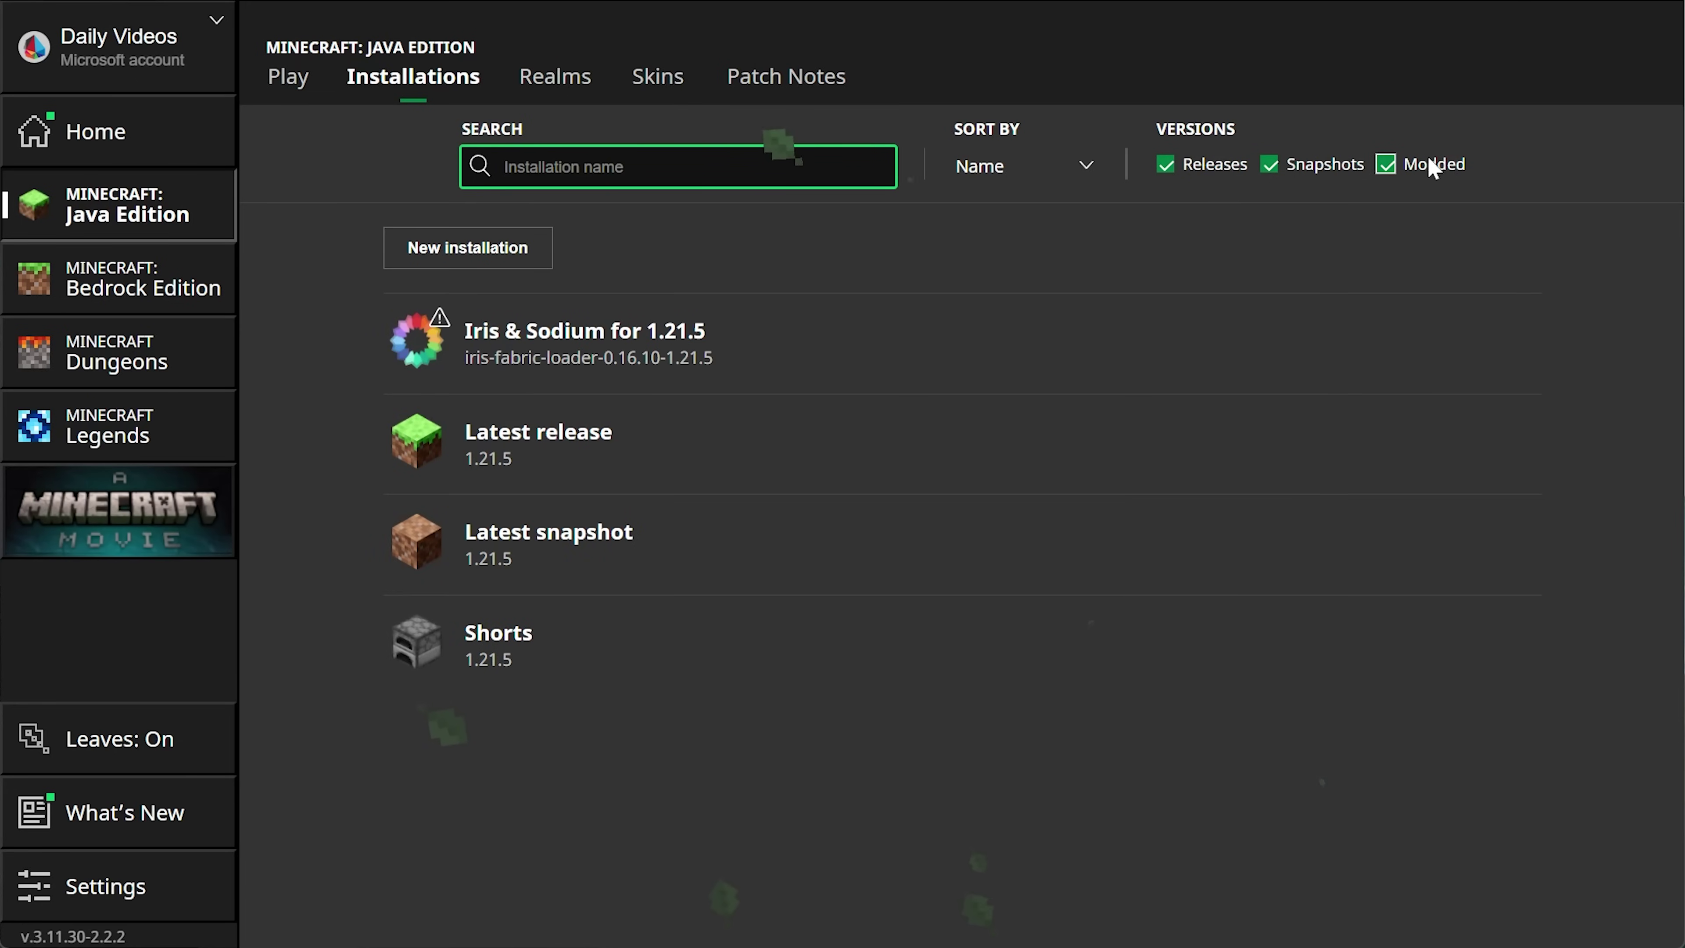
Step: Set the resolution of the Iris & Sodium for 1.21.5 installation to 2560x1440, save it and launch it, accepting the modified-installation warning
left_click(1520, 343)
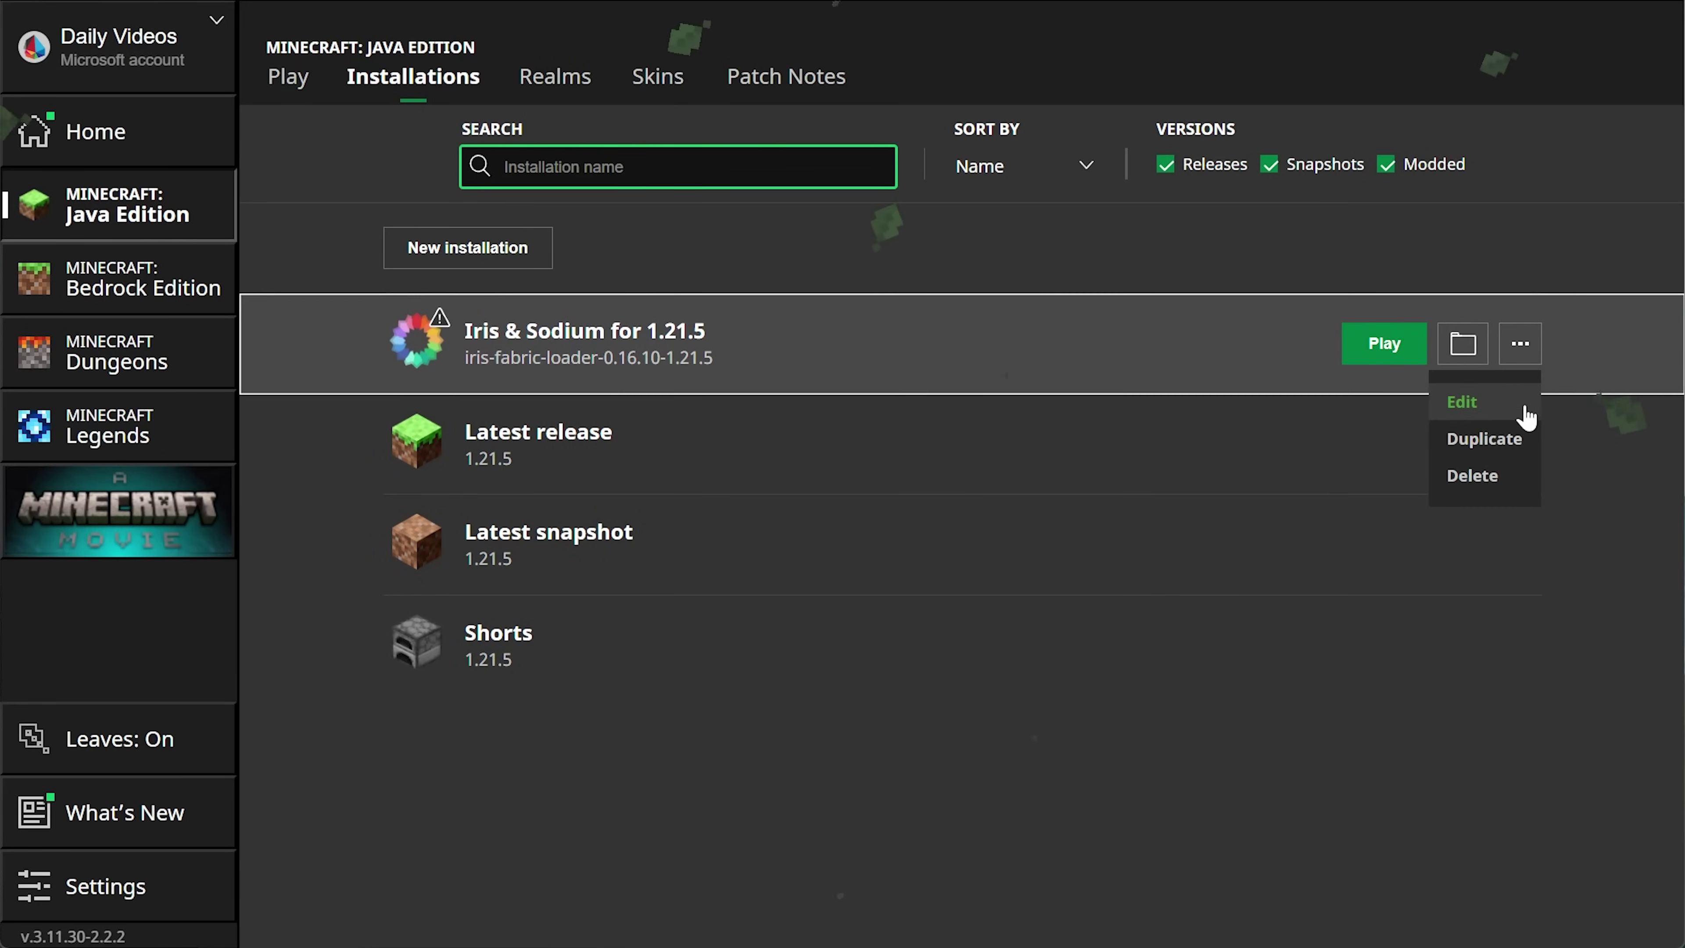
left_click(1433, 398)
left_click(627, 578)
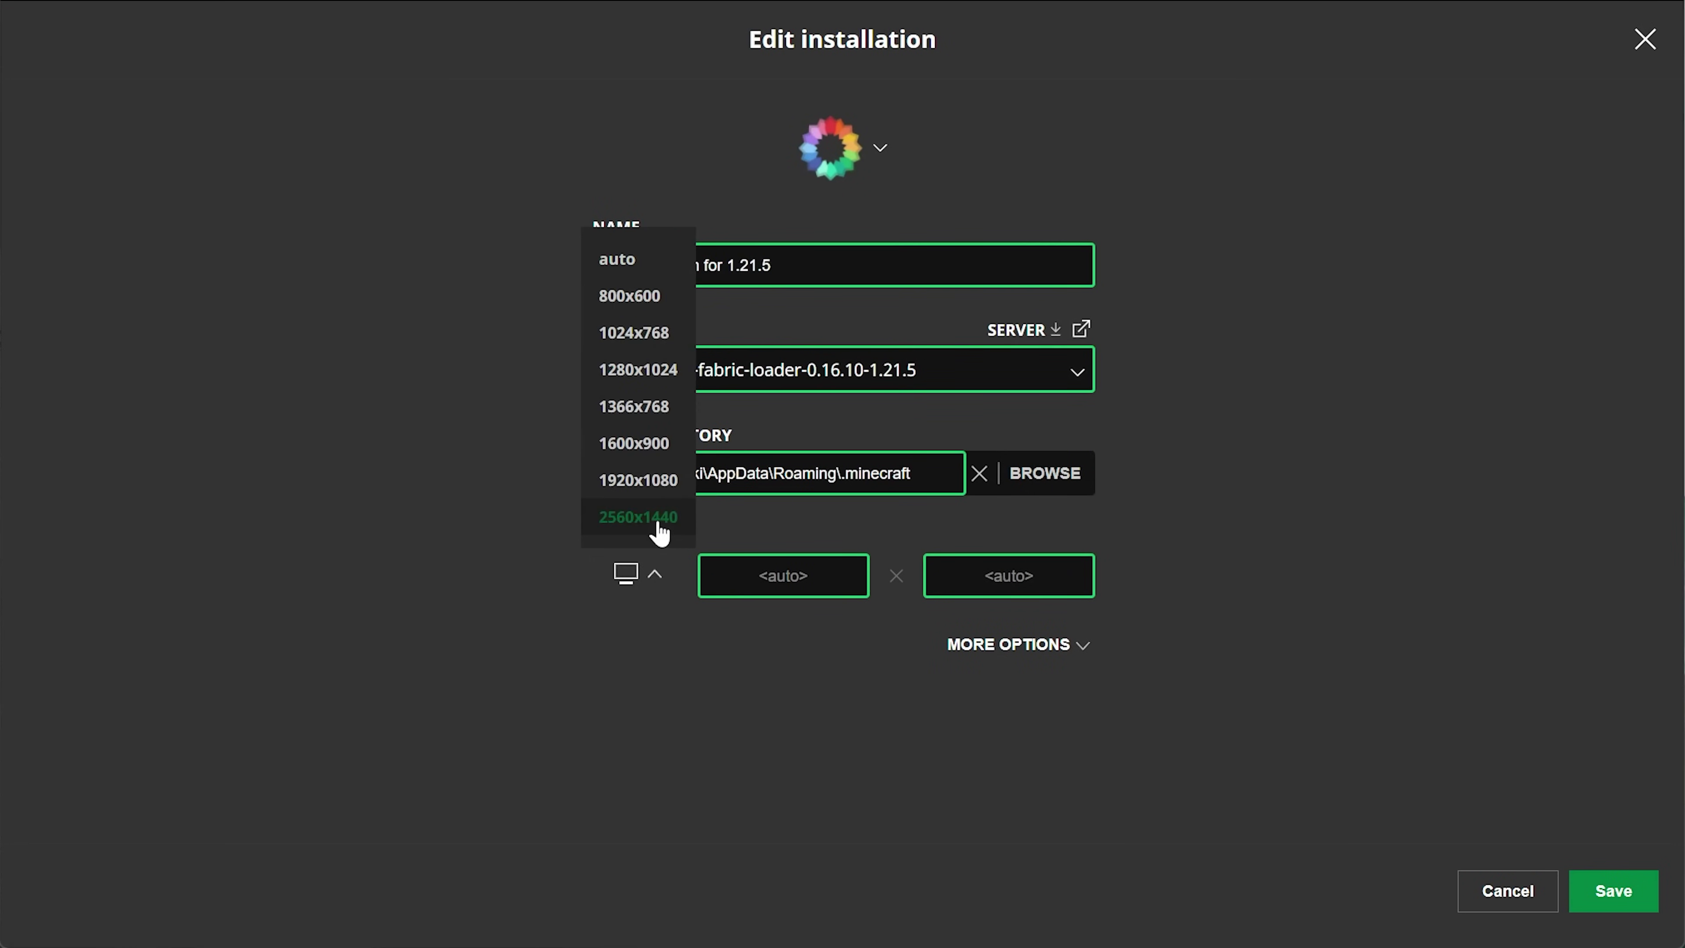
left_click(637, 517)
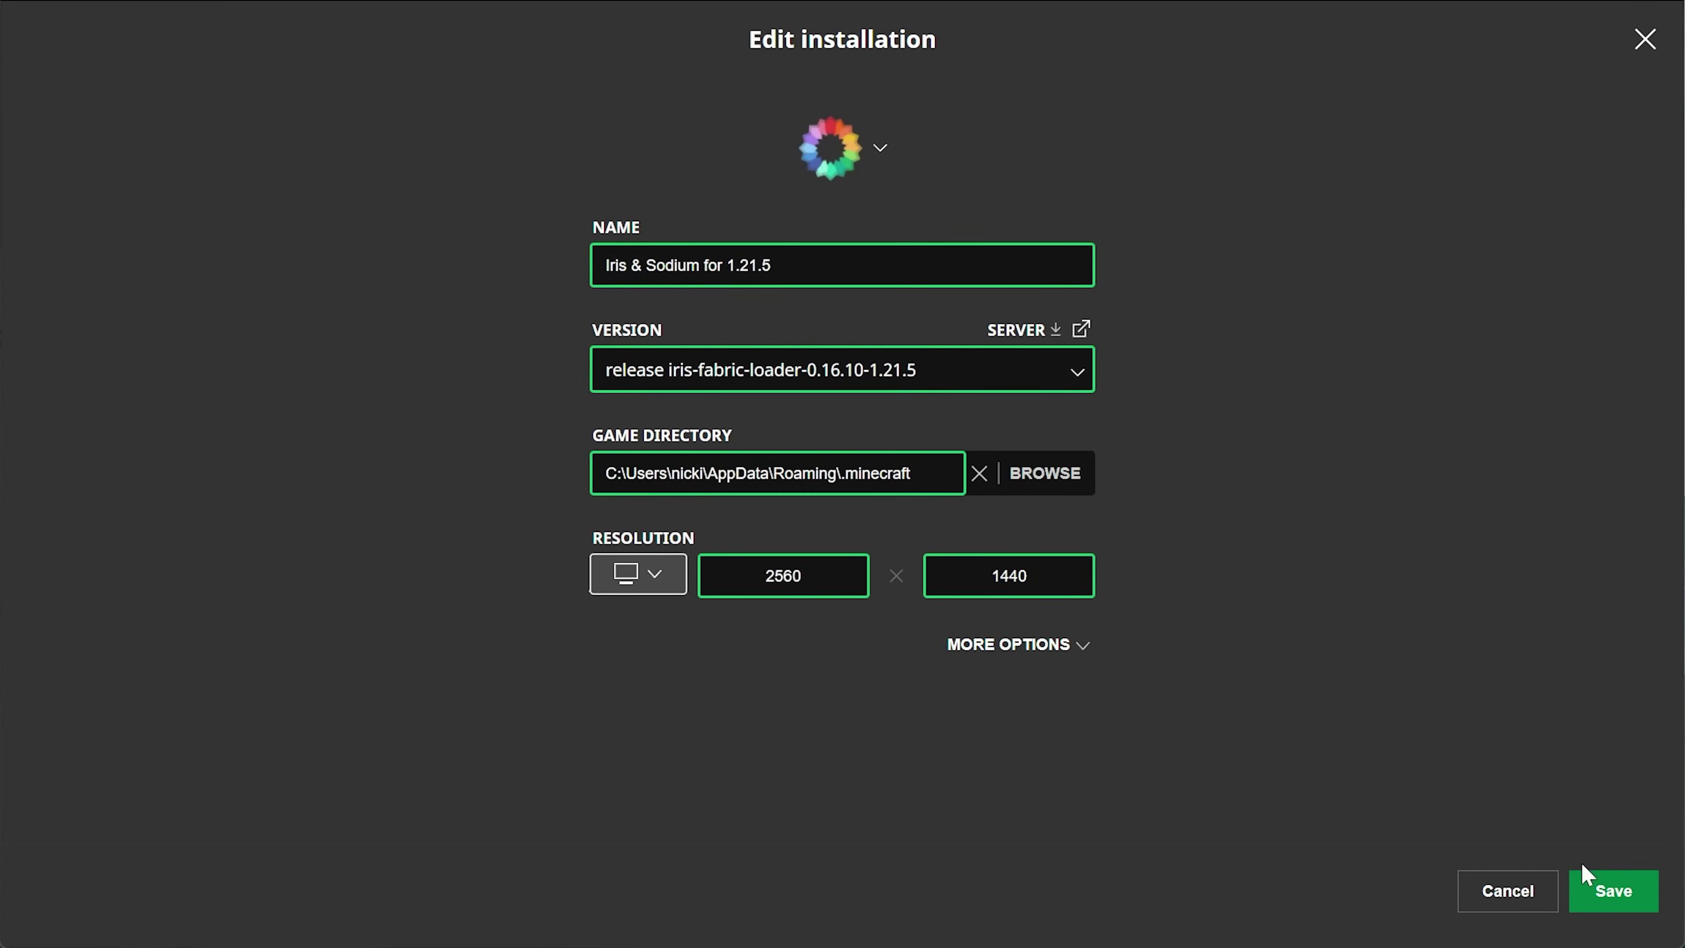
left_click(1612, 890)
left_click(1384, 343)
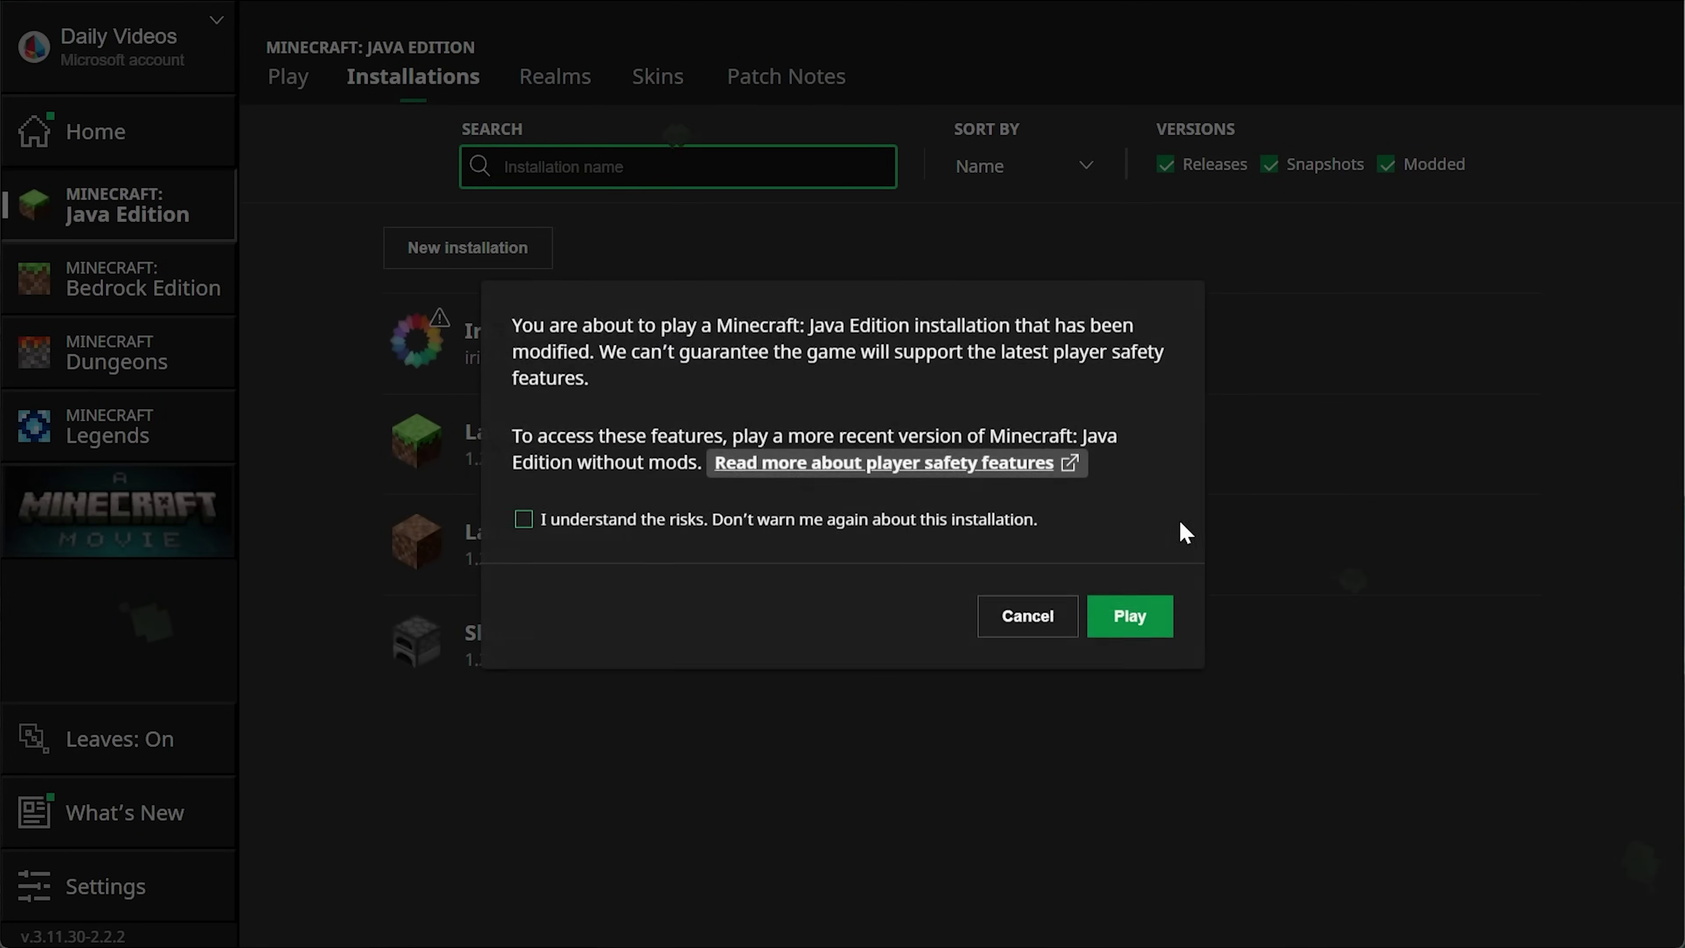
left_click(1131, 616)
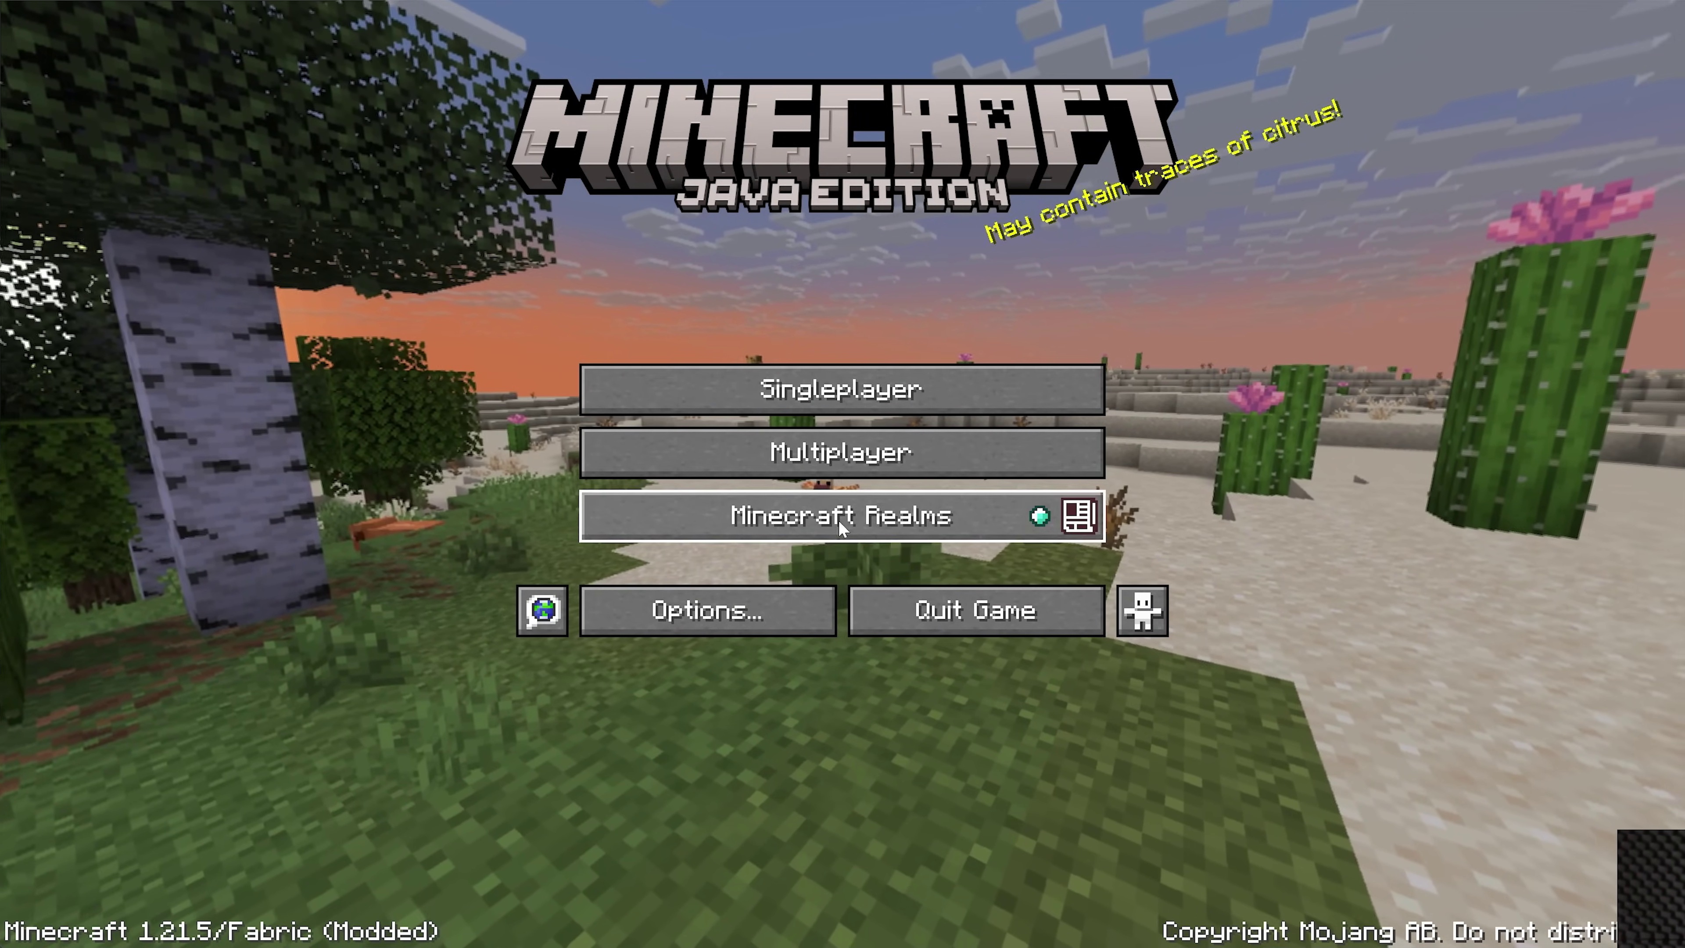
Step: Open the Shader Packs screen from the game's video settings, dismissing the Sodium donation message
left_click(745, 591)
left_click(760, 341)
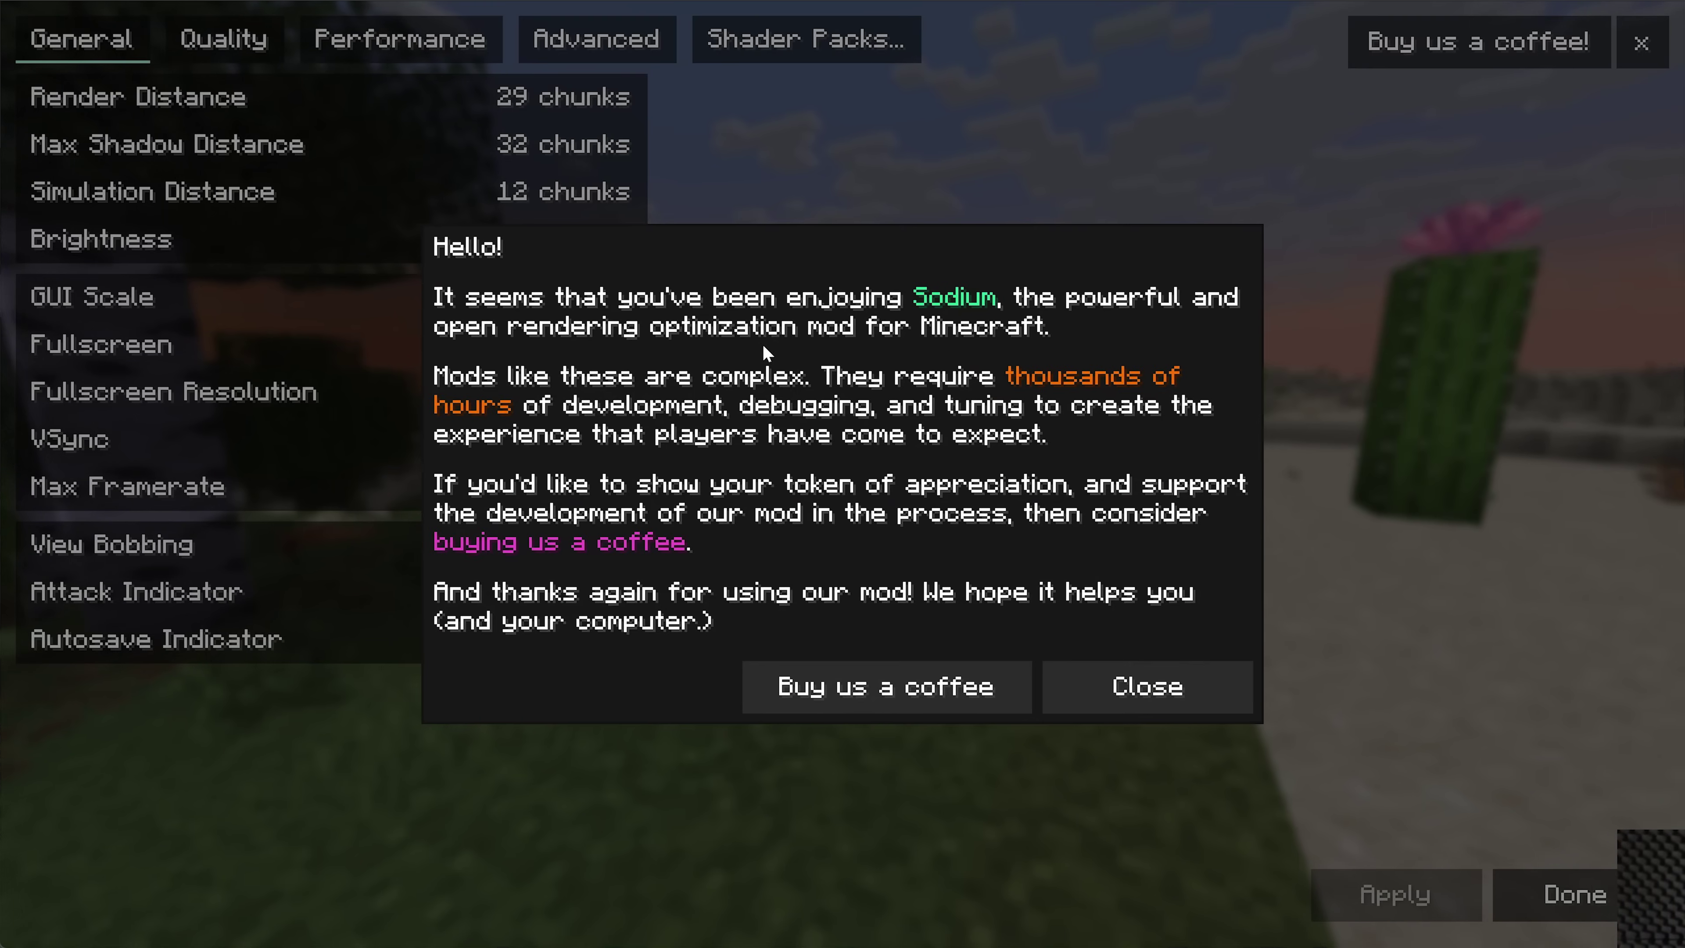
left_click(1189, 684)
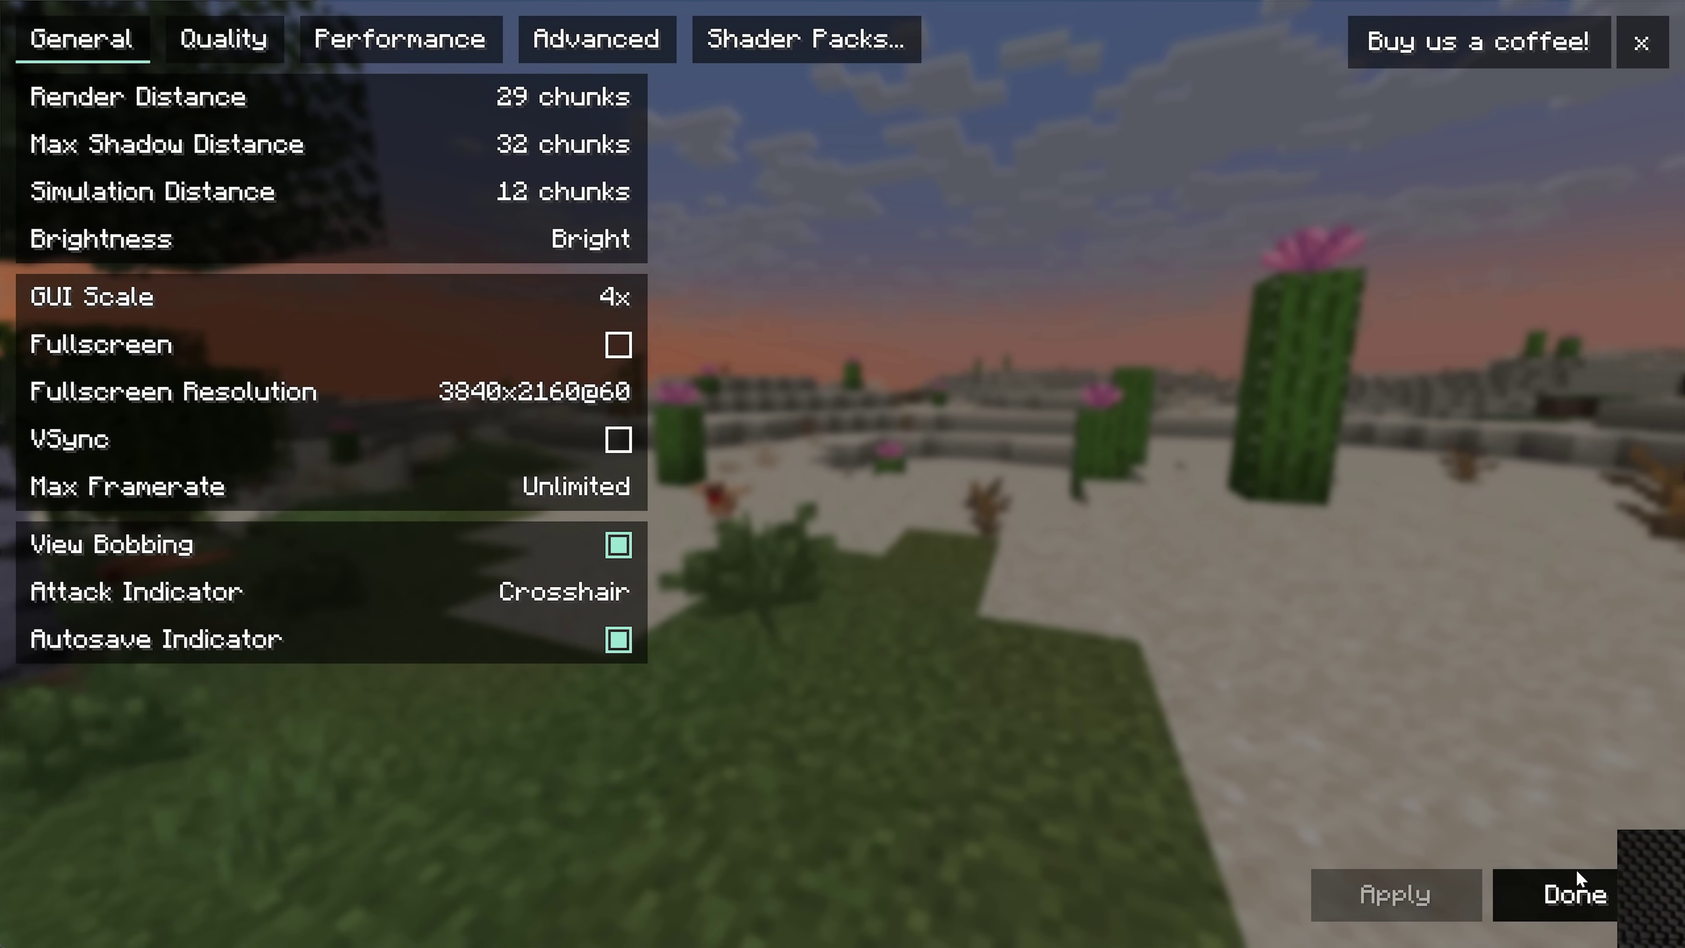
left_click(1574, 886)
left_click(910, 892)
left_click(812, 594)
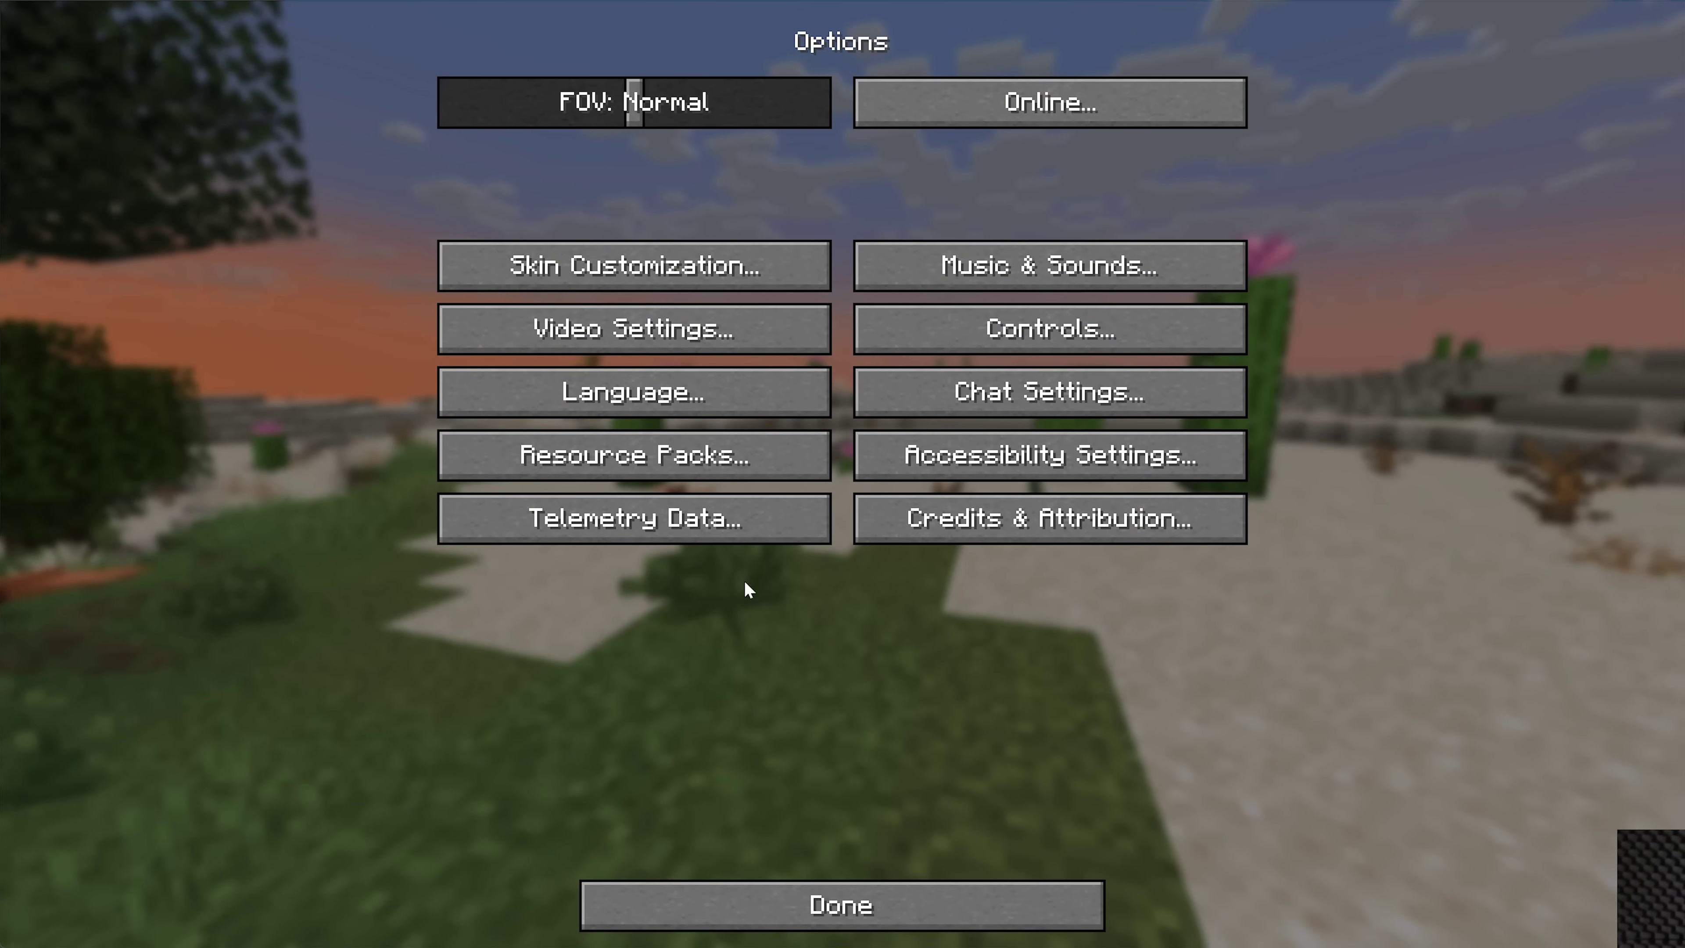
left_click(712, 332)
left_click(781, 47)
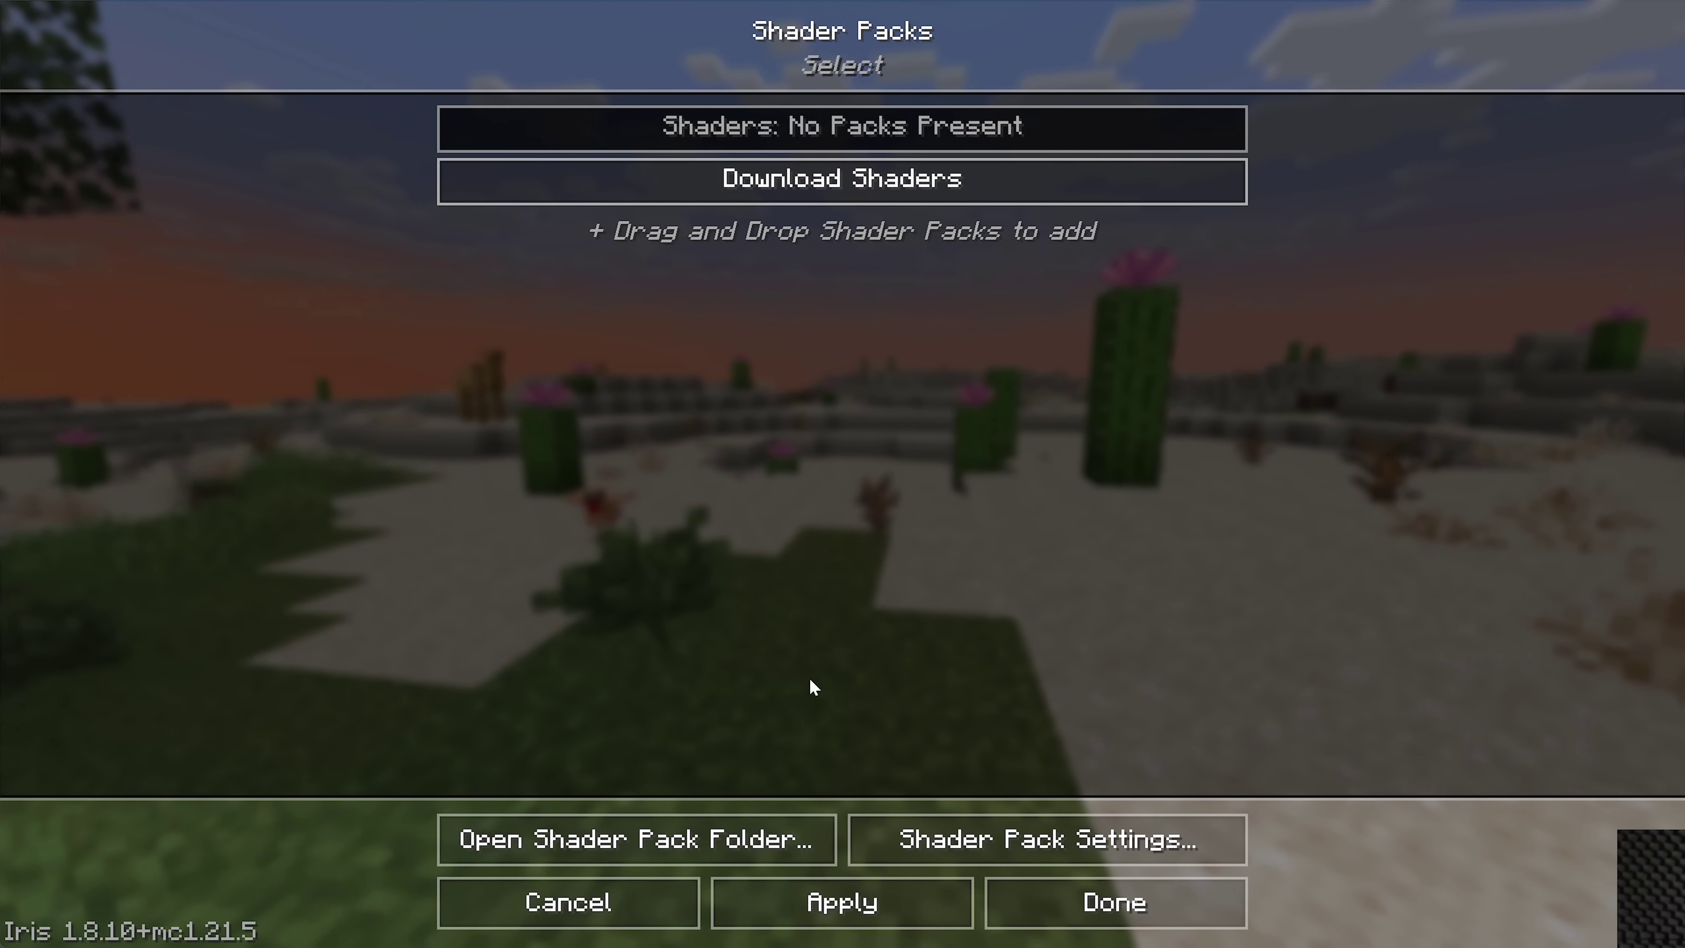
Step: Open the shader pack folder, move the three shader zips from the desktop into it and close the folder
left_click(786, 841)
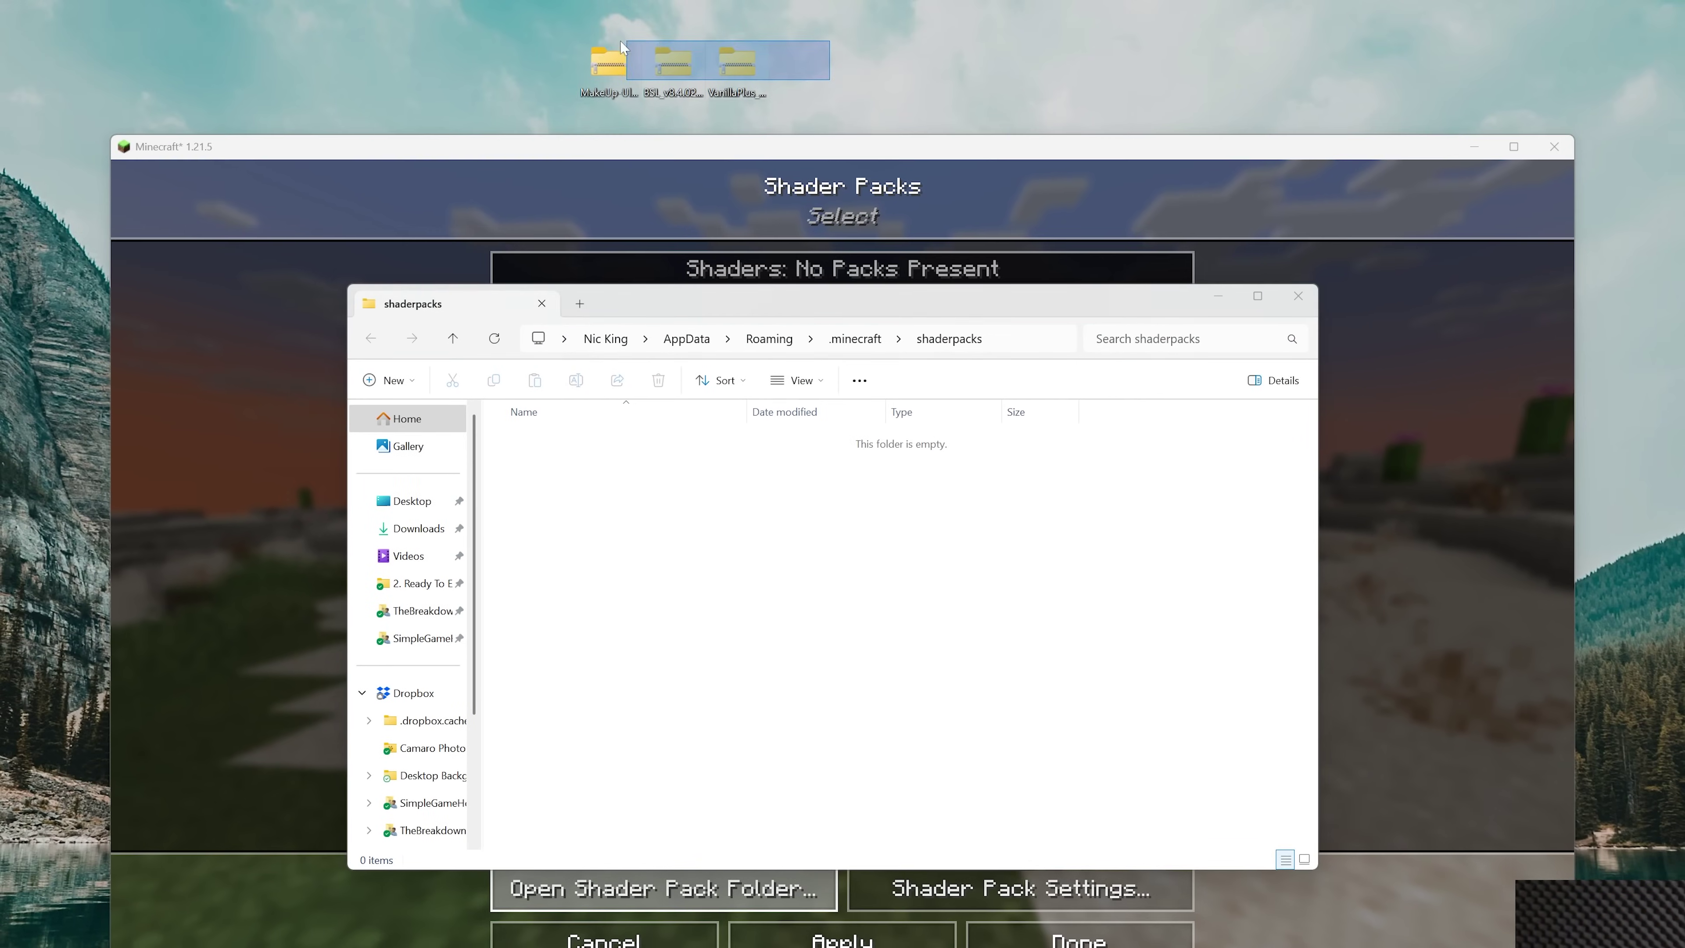
left_click_drag(667, 65, 651, 97)
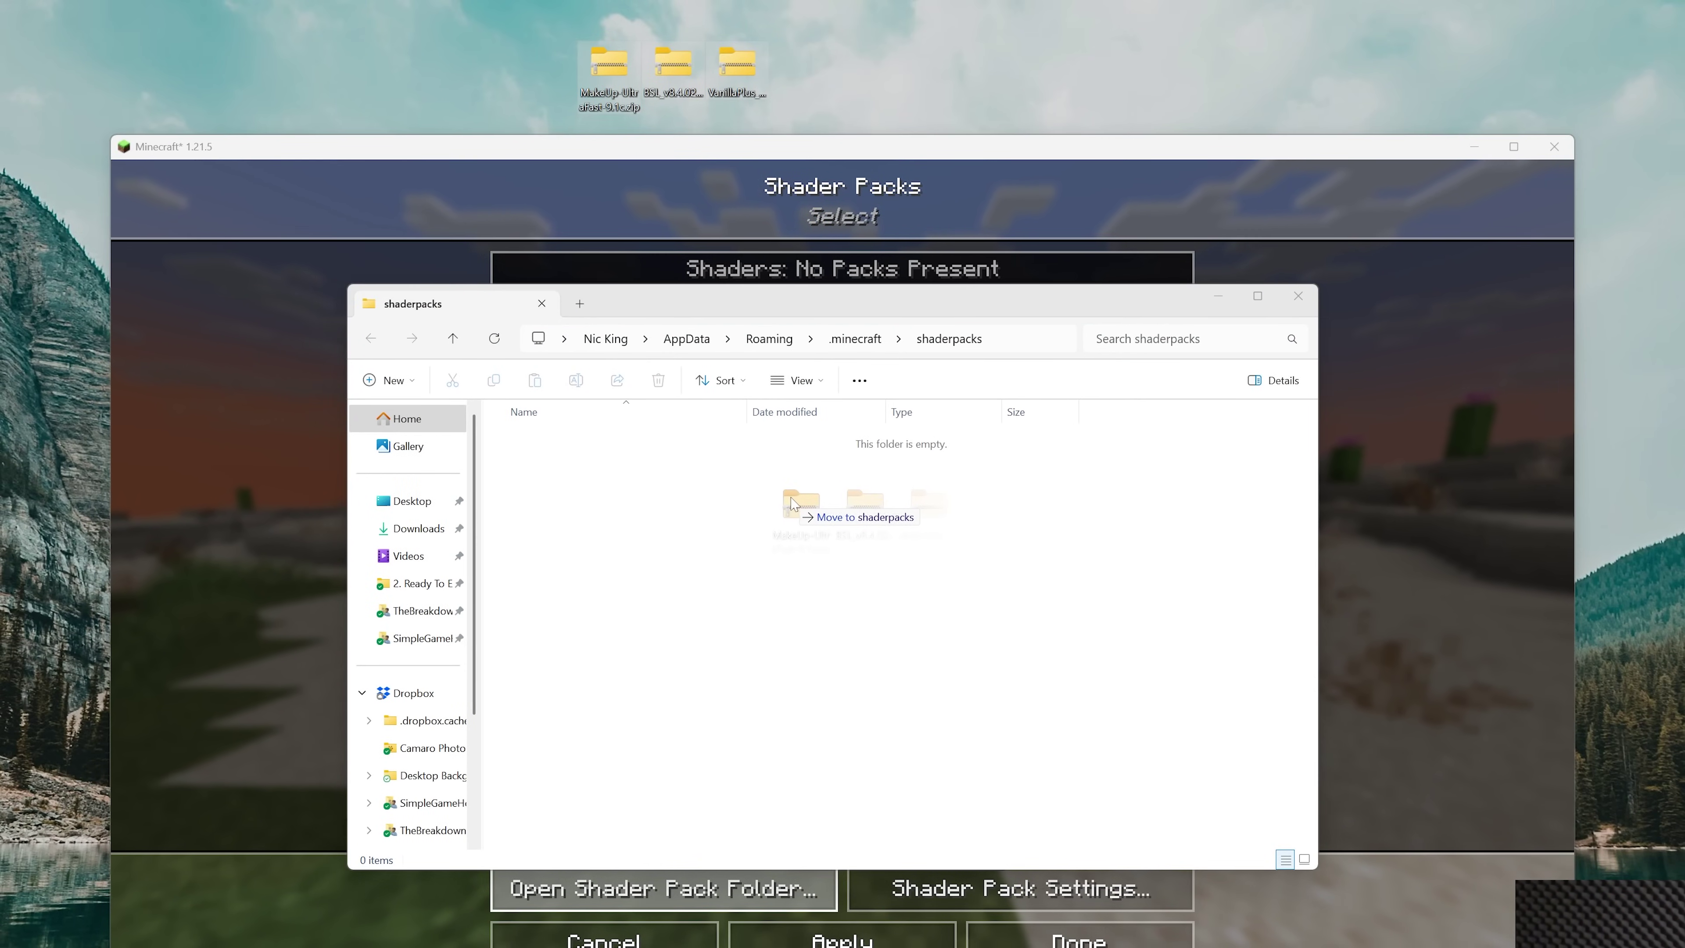
left_click_drag(821, 518, 827, 522)
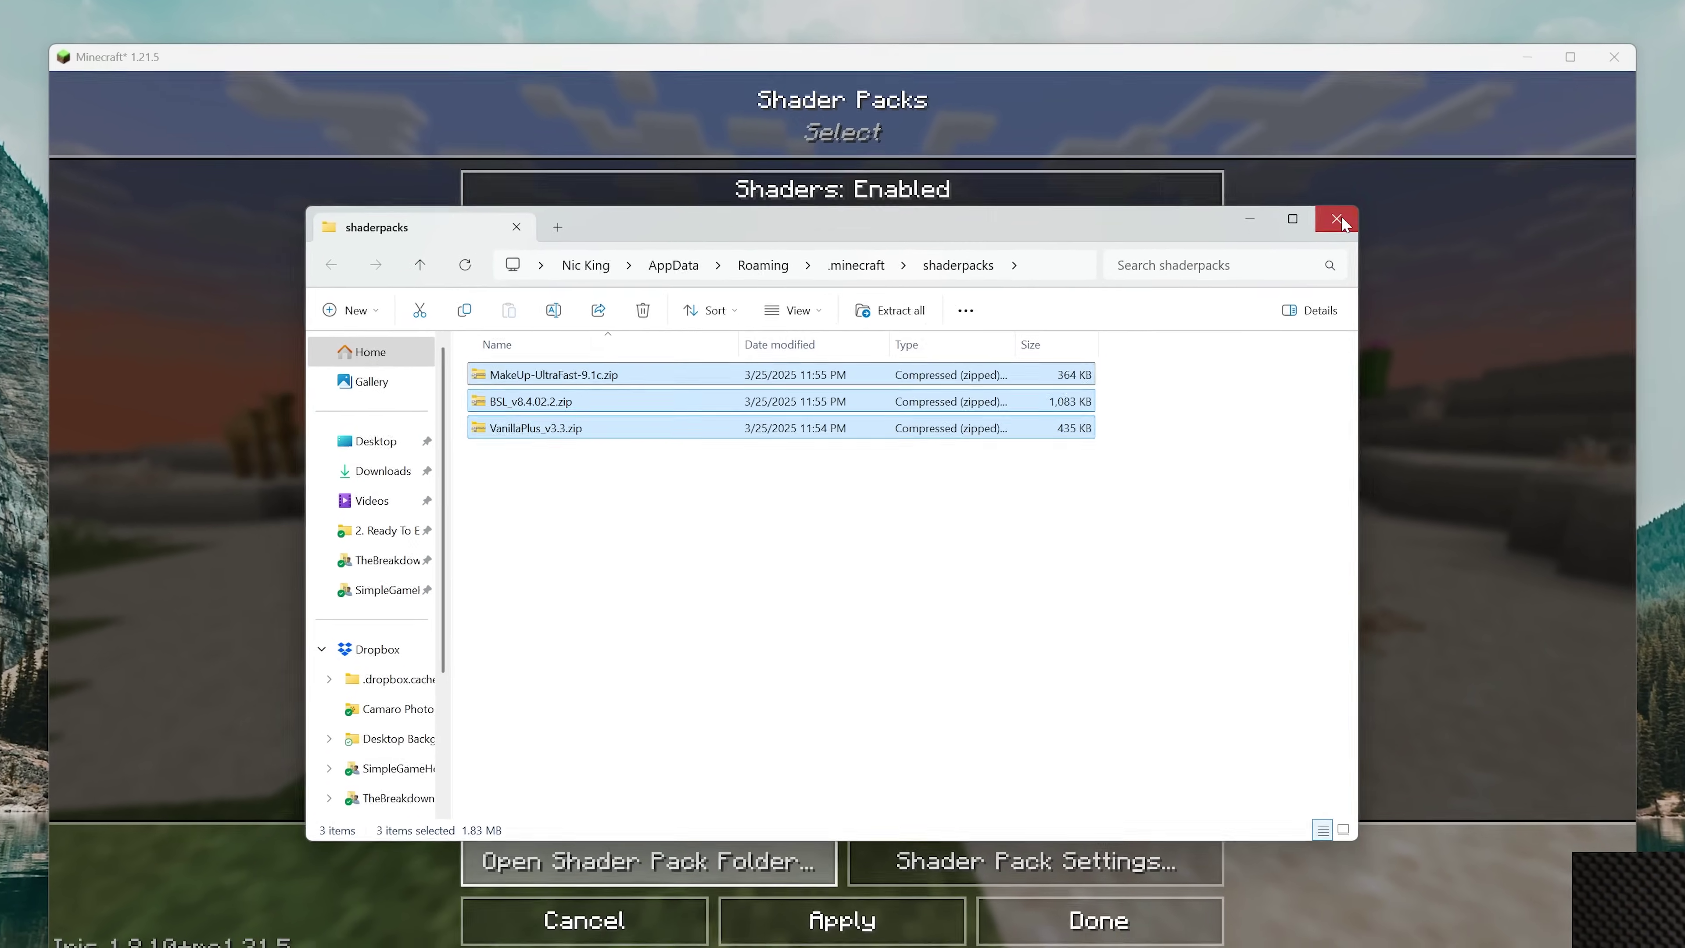
left_click(1299, 295)
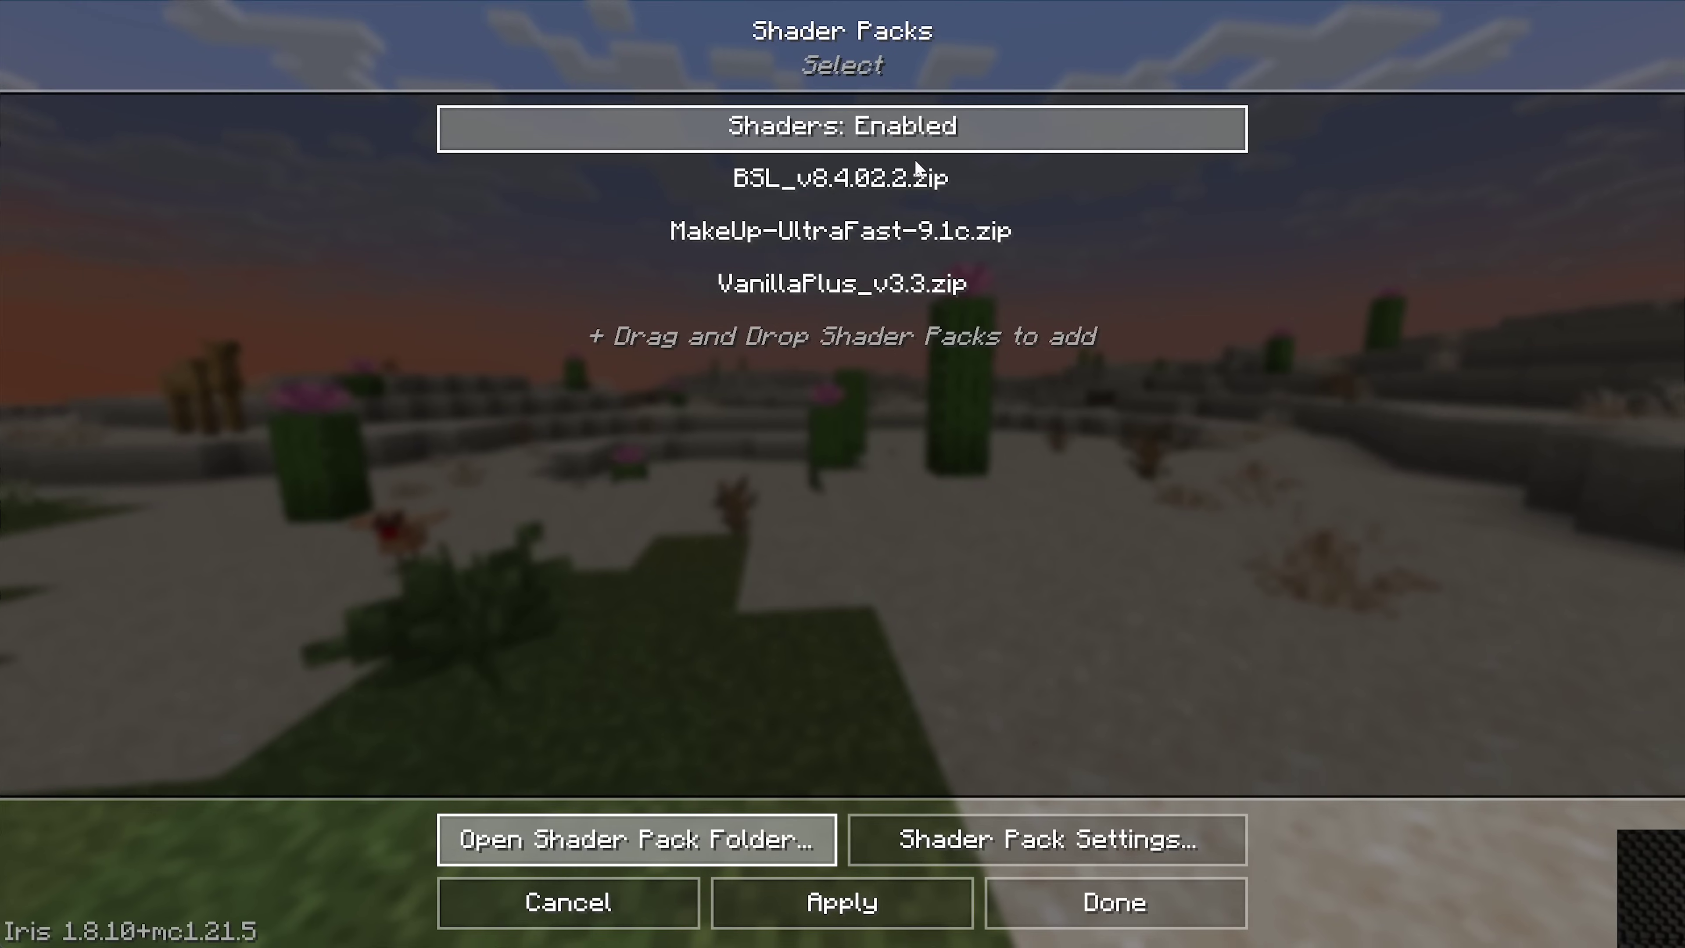
Step: Toggle shaders off and back on, and apply the BSL_v8.4.02.2.zip shader pack
left_click(845, 126)
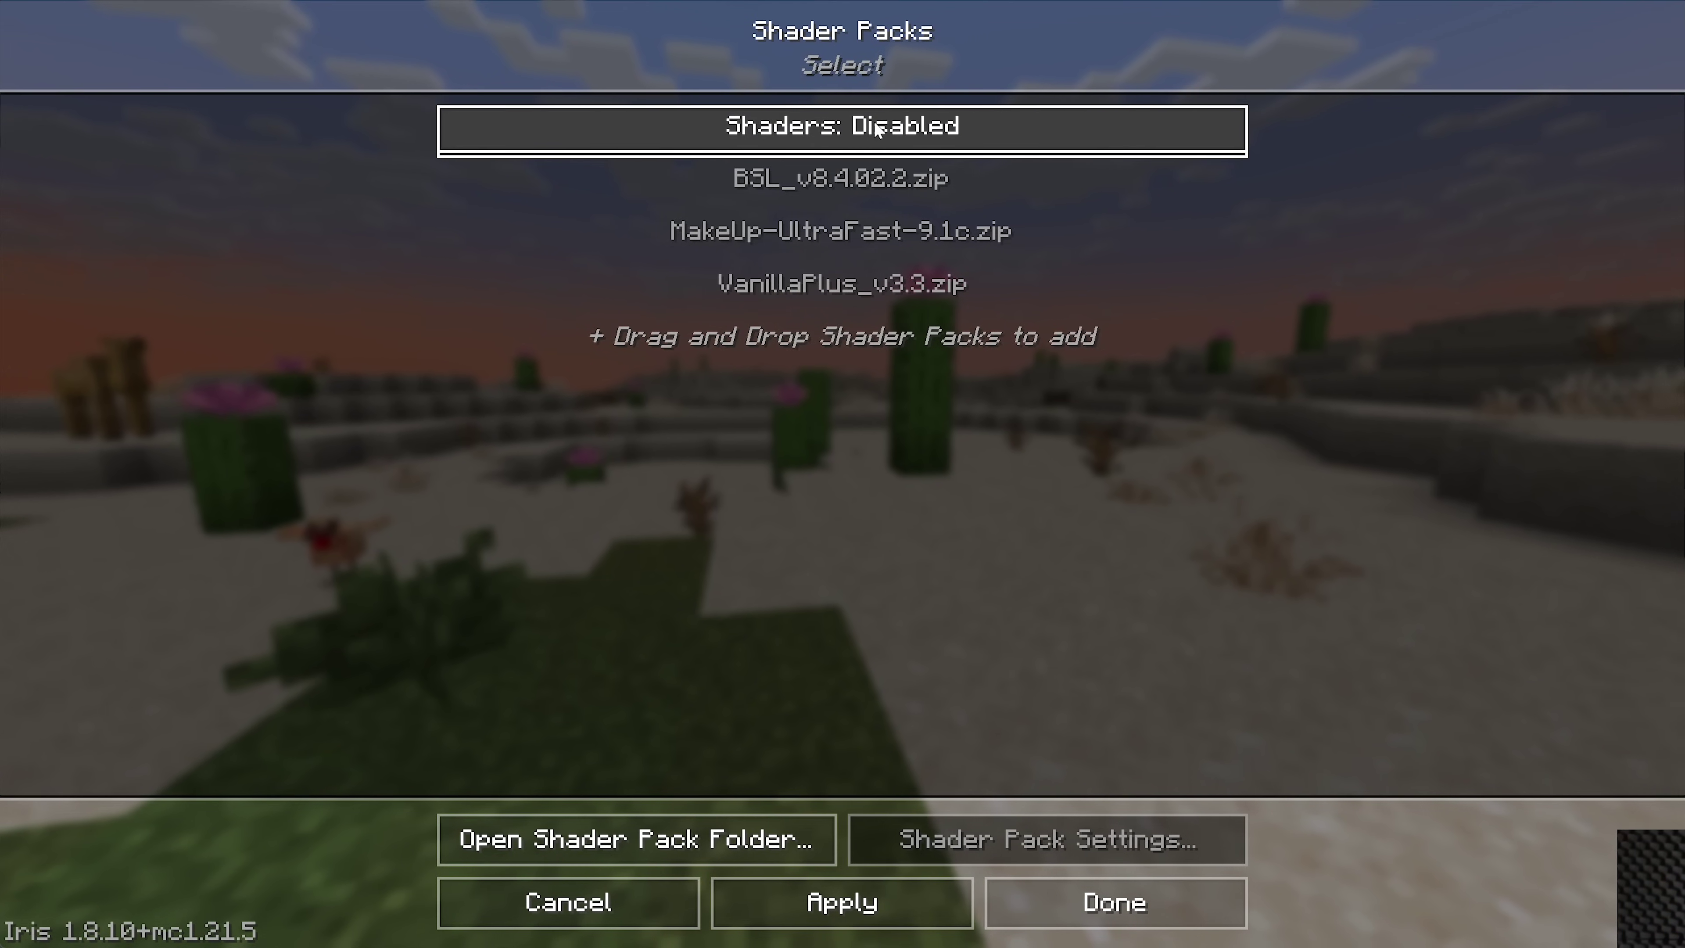
left_click(906, 108)
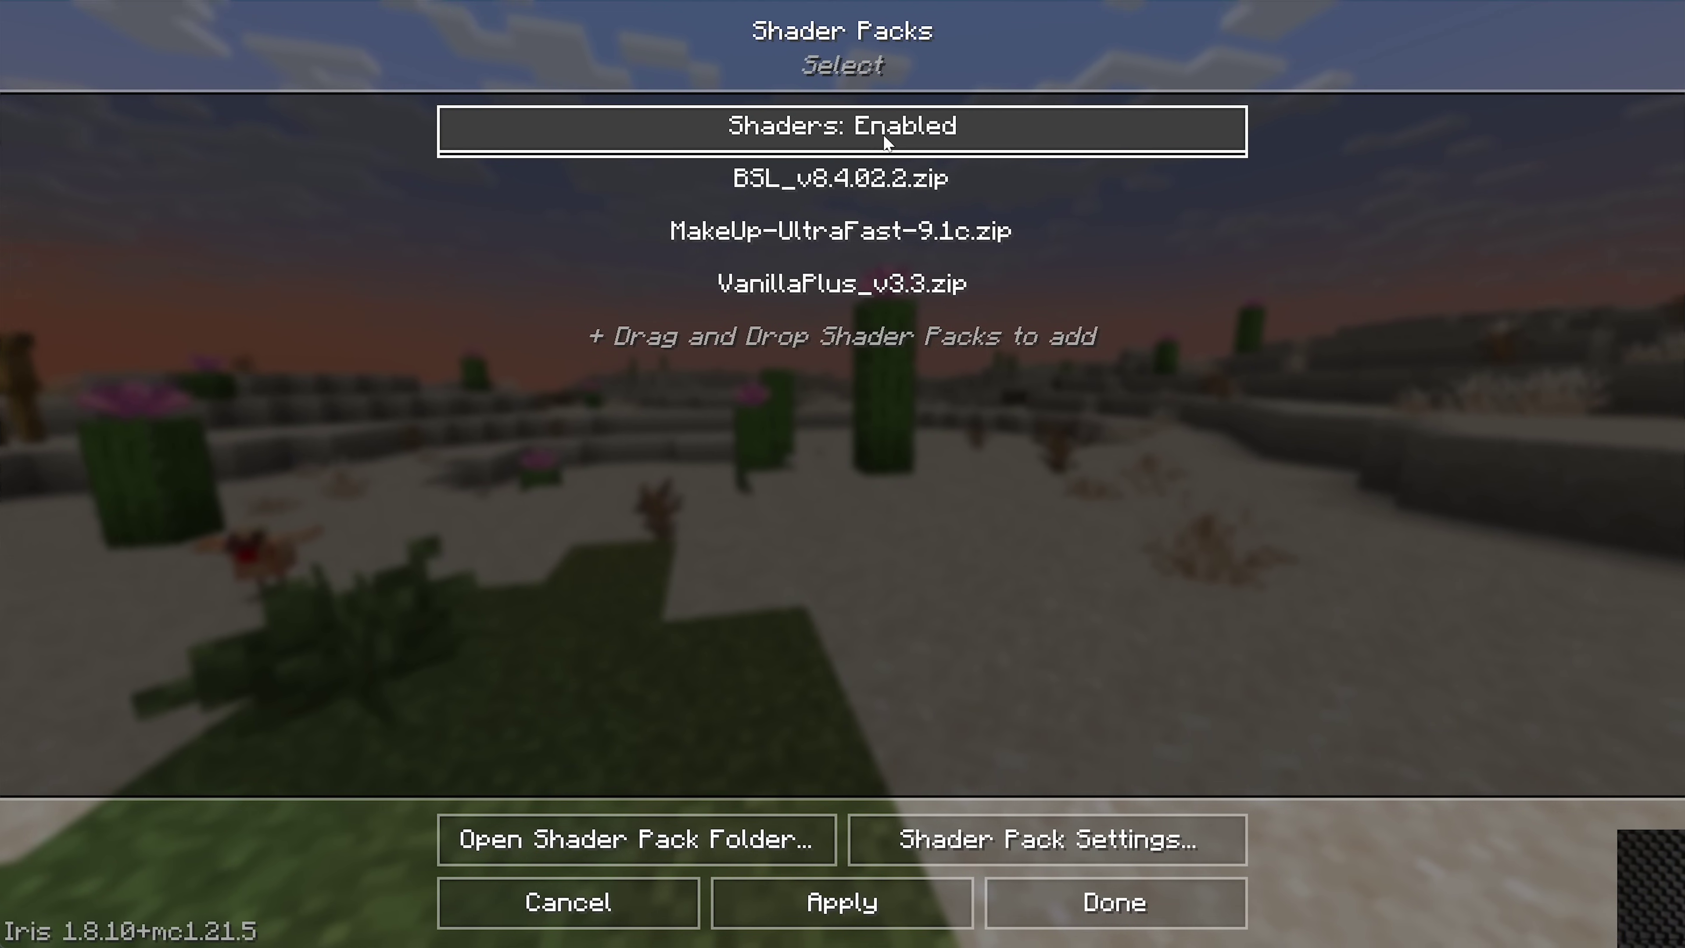
left_click(935, 189)
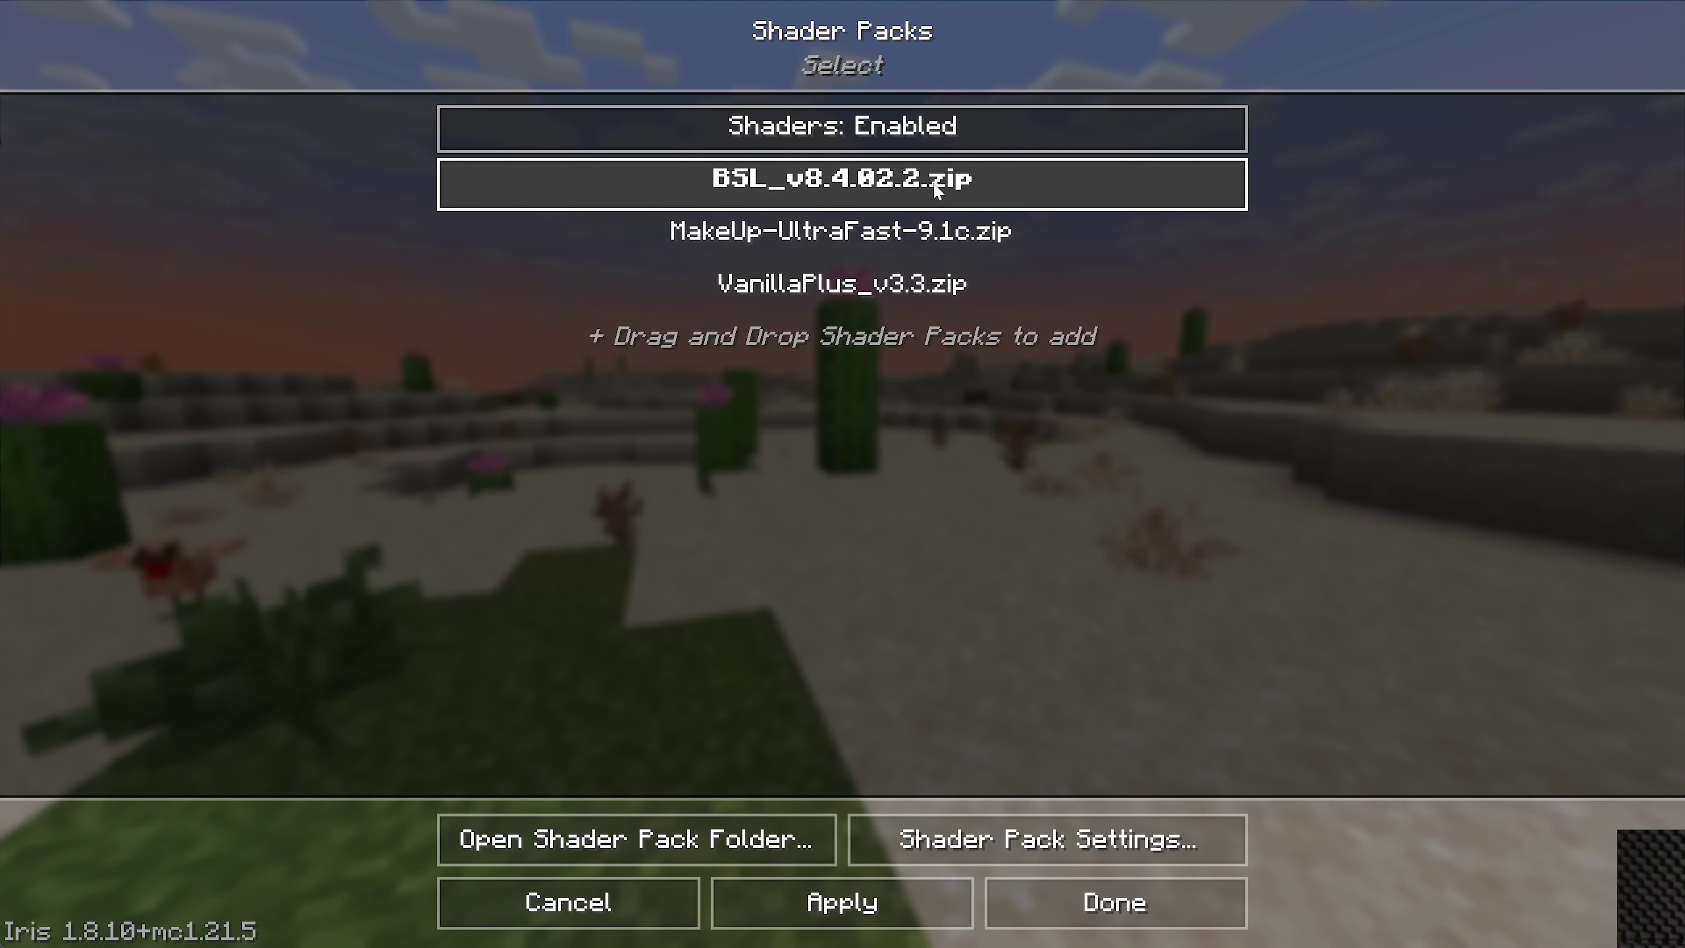
left_click(897, 909)
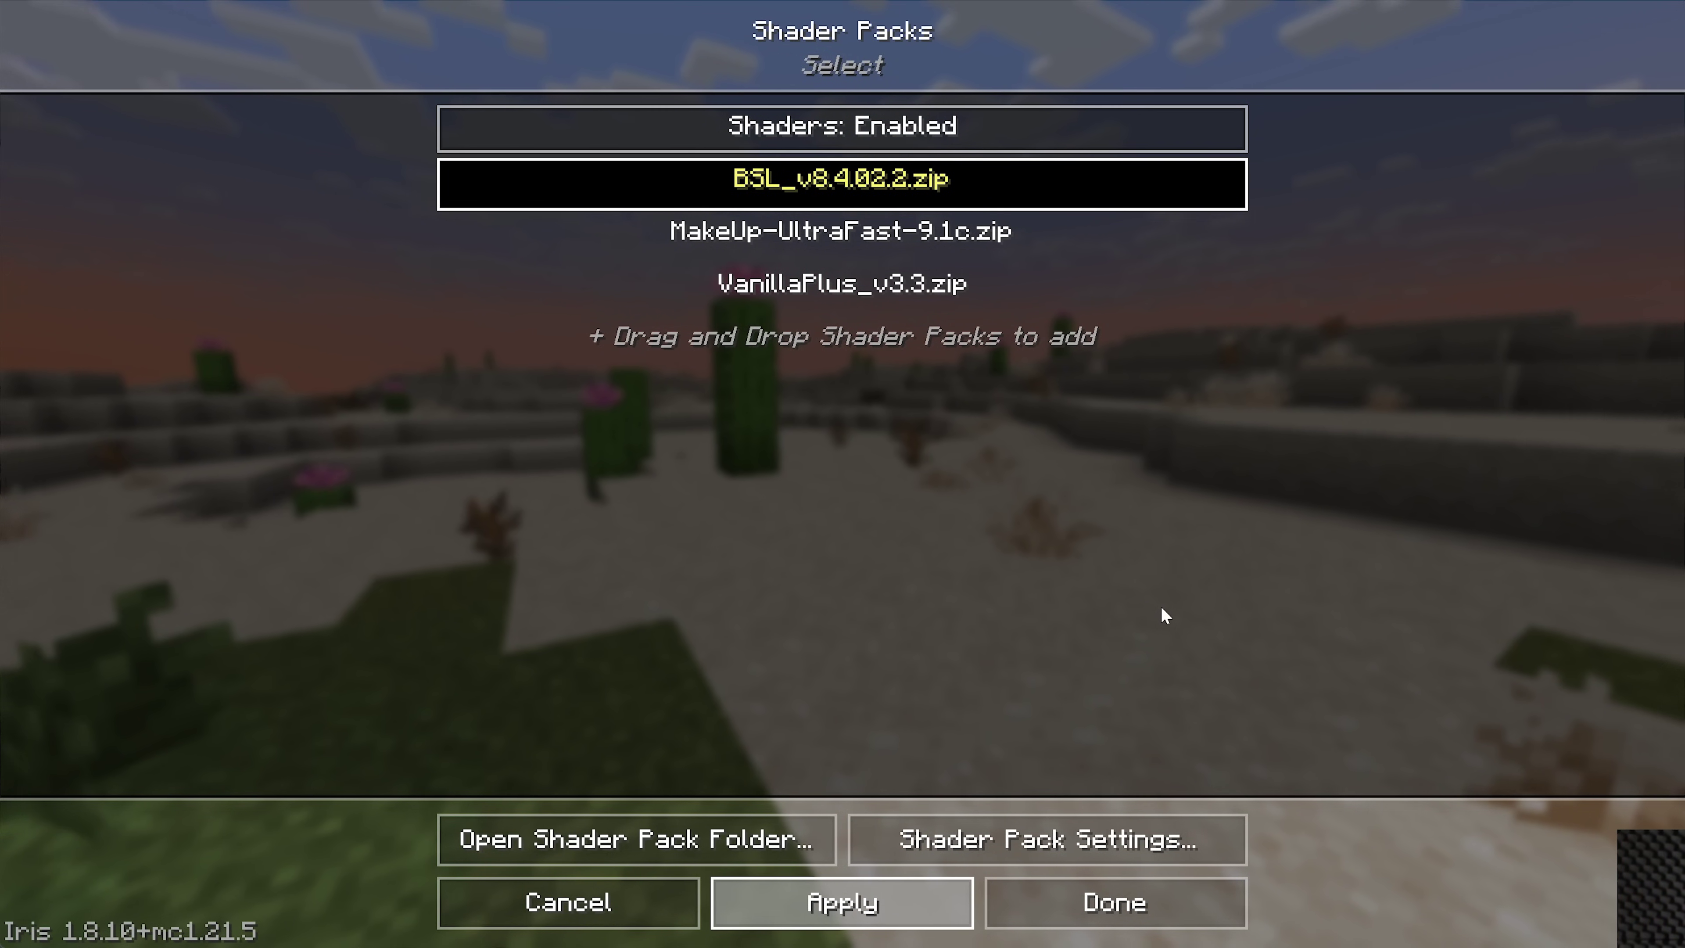
Step: Open the BSL shader pack's settings and cycle its profile through Low, Medium and Ultra, ending on High
left_click(1019, 830)
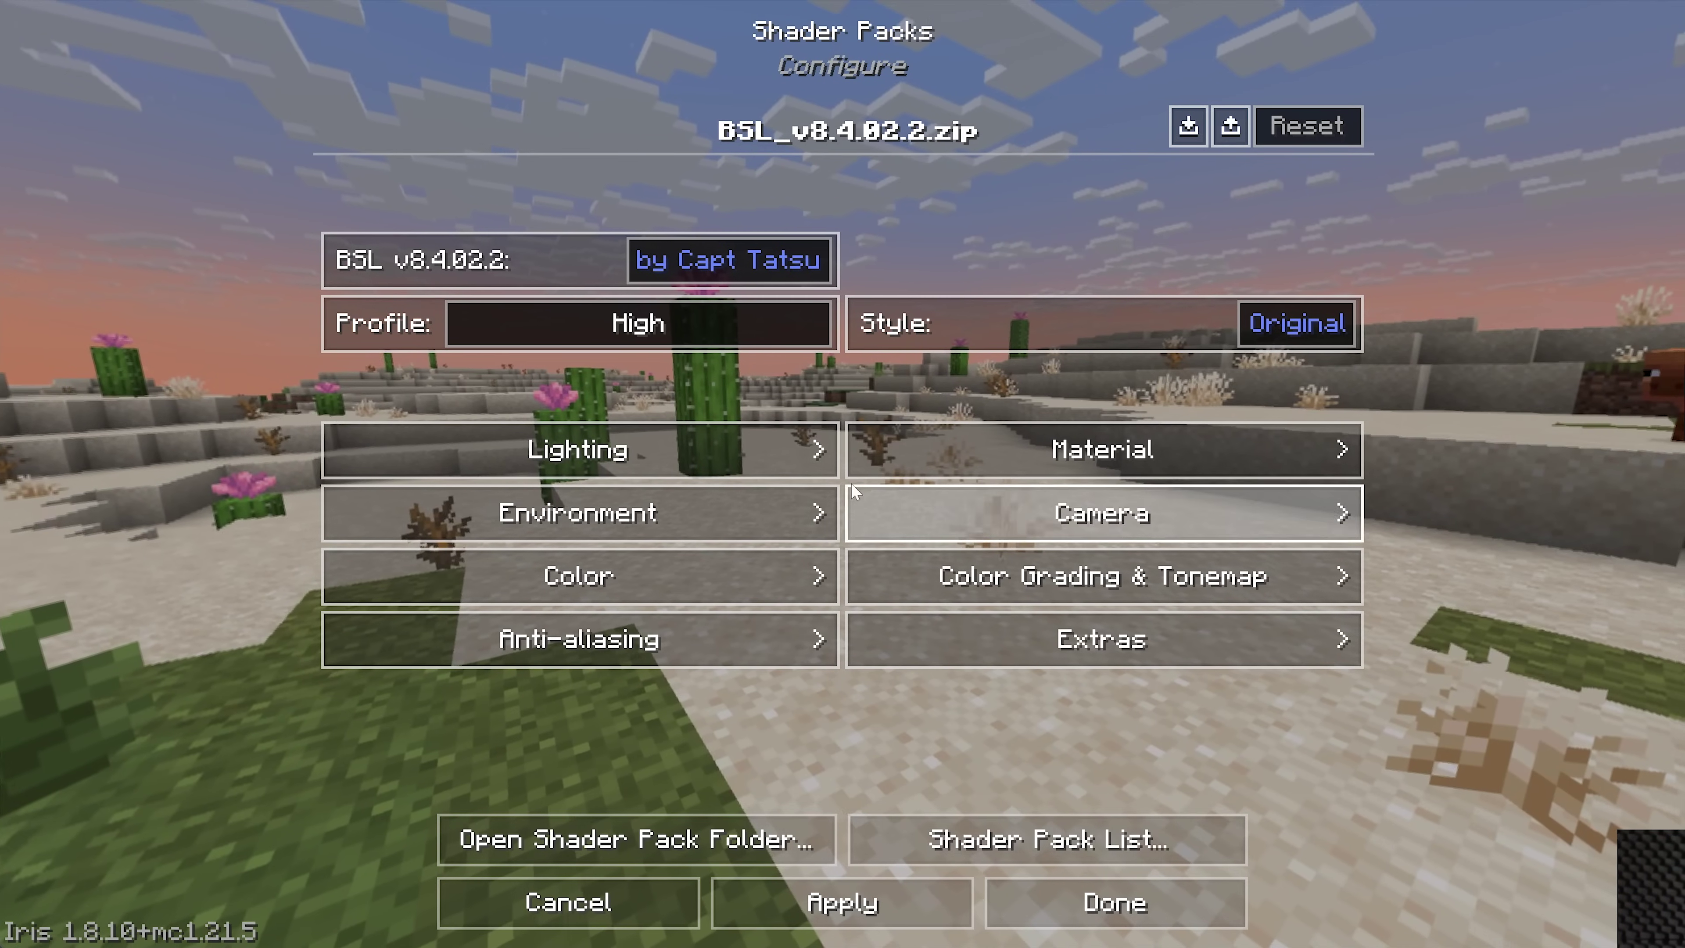
left_click(743, 321)
left_click(743, 321)
left_click(743, 321)
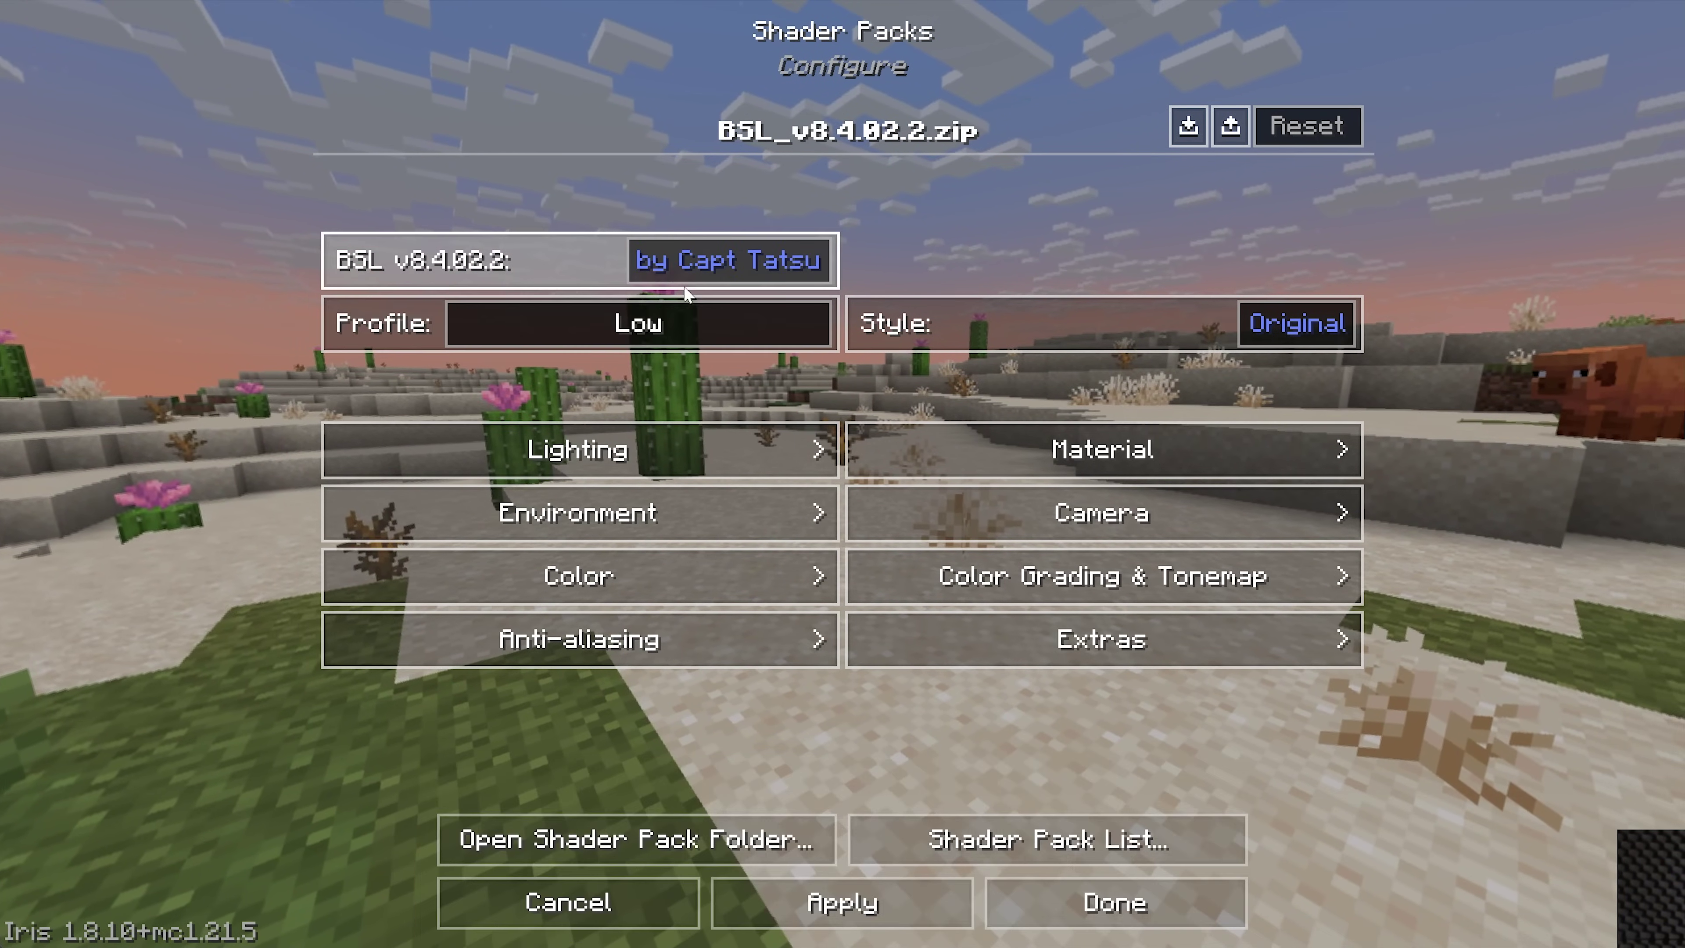
left_click(664, 329)
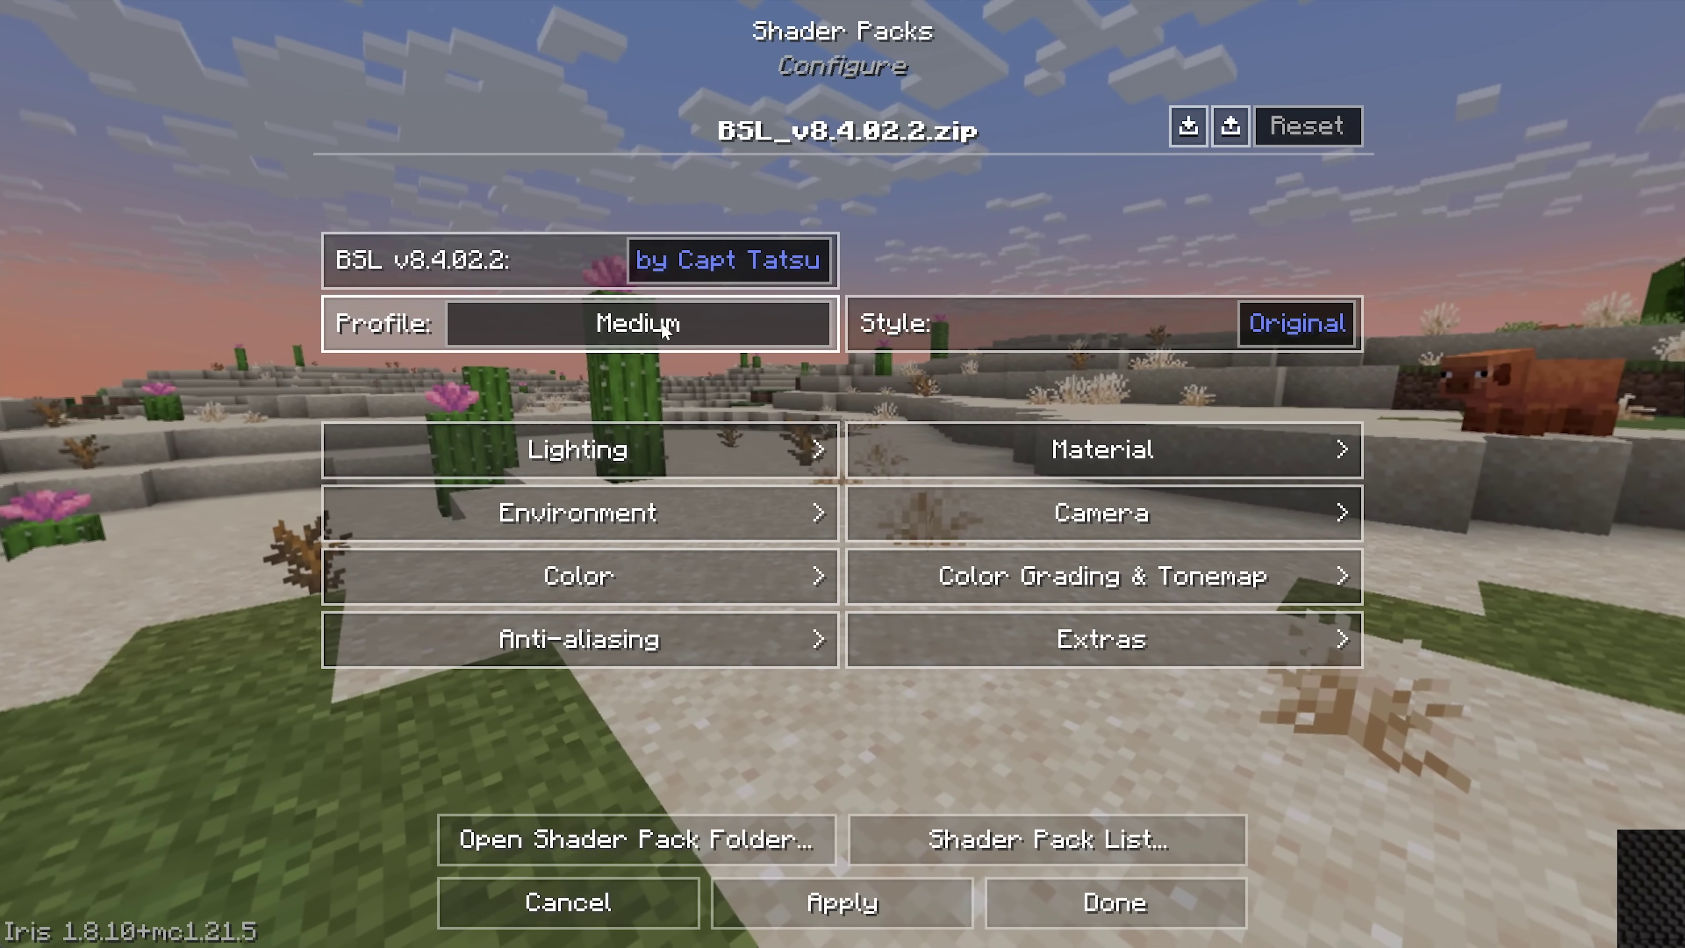
left_click(670, 330)
left_click(687, 331)
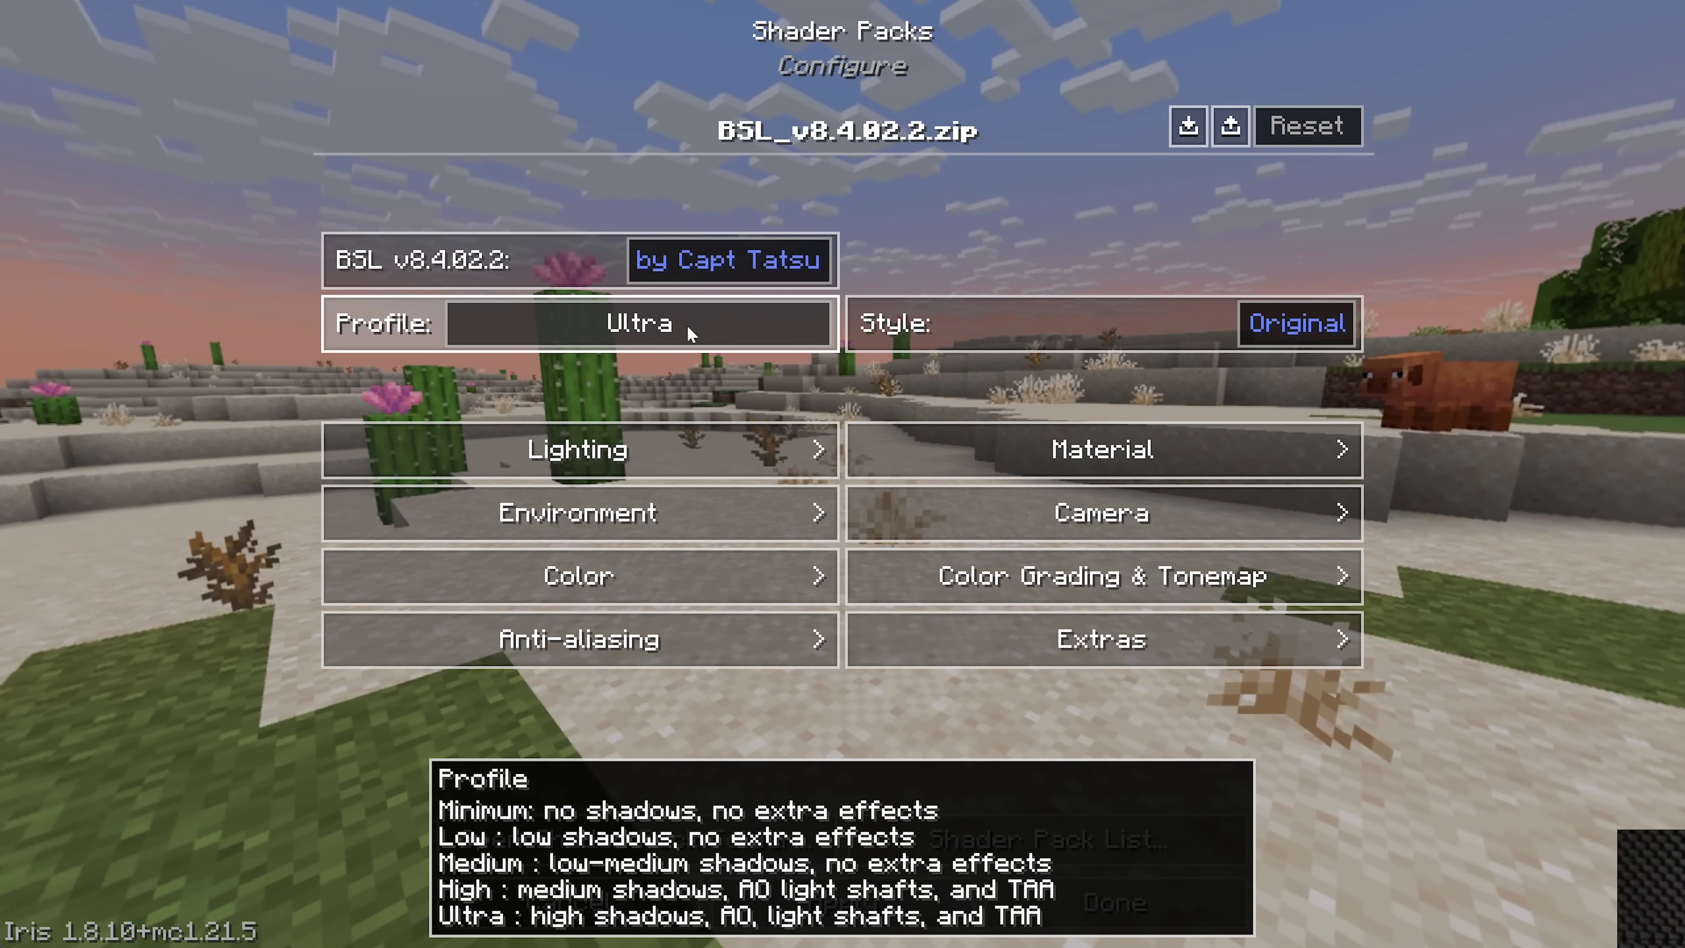
left_click(689, 329)
left_click(694, 336)
left_click(699, 340)
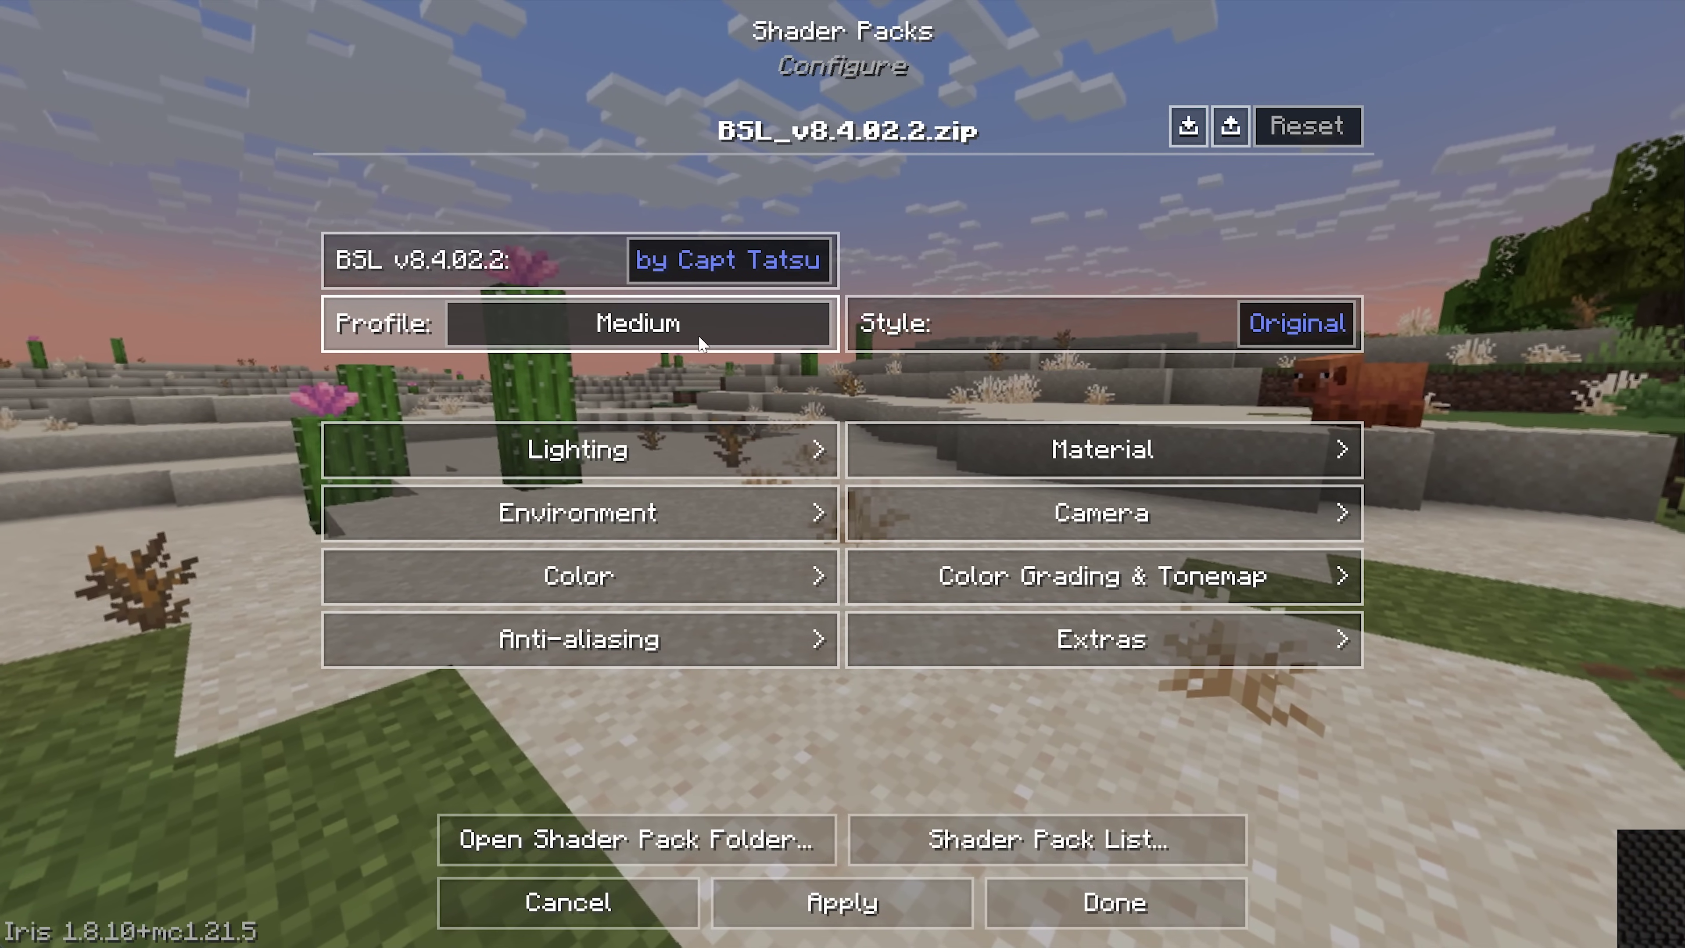
left_click(698, 335)
Step: Examine the BSL shader's Lighting options and close the shader pack settings
left_click(726, 454)
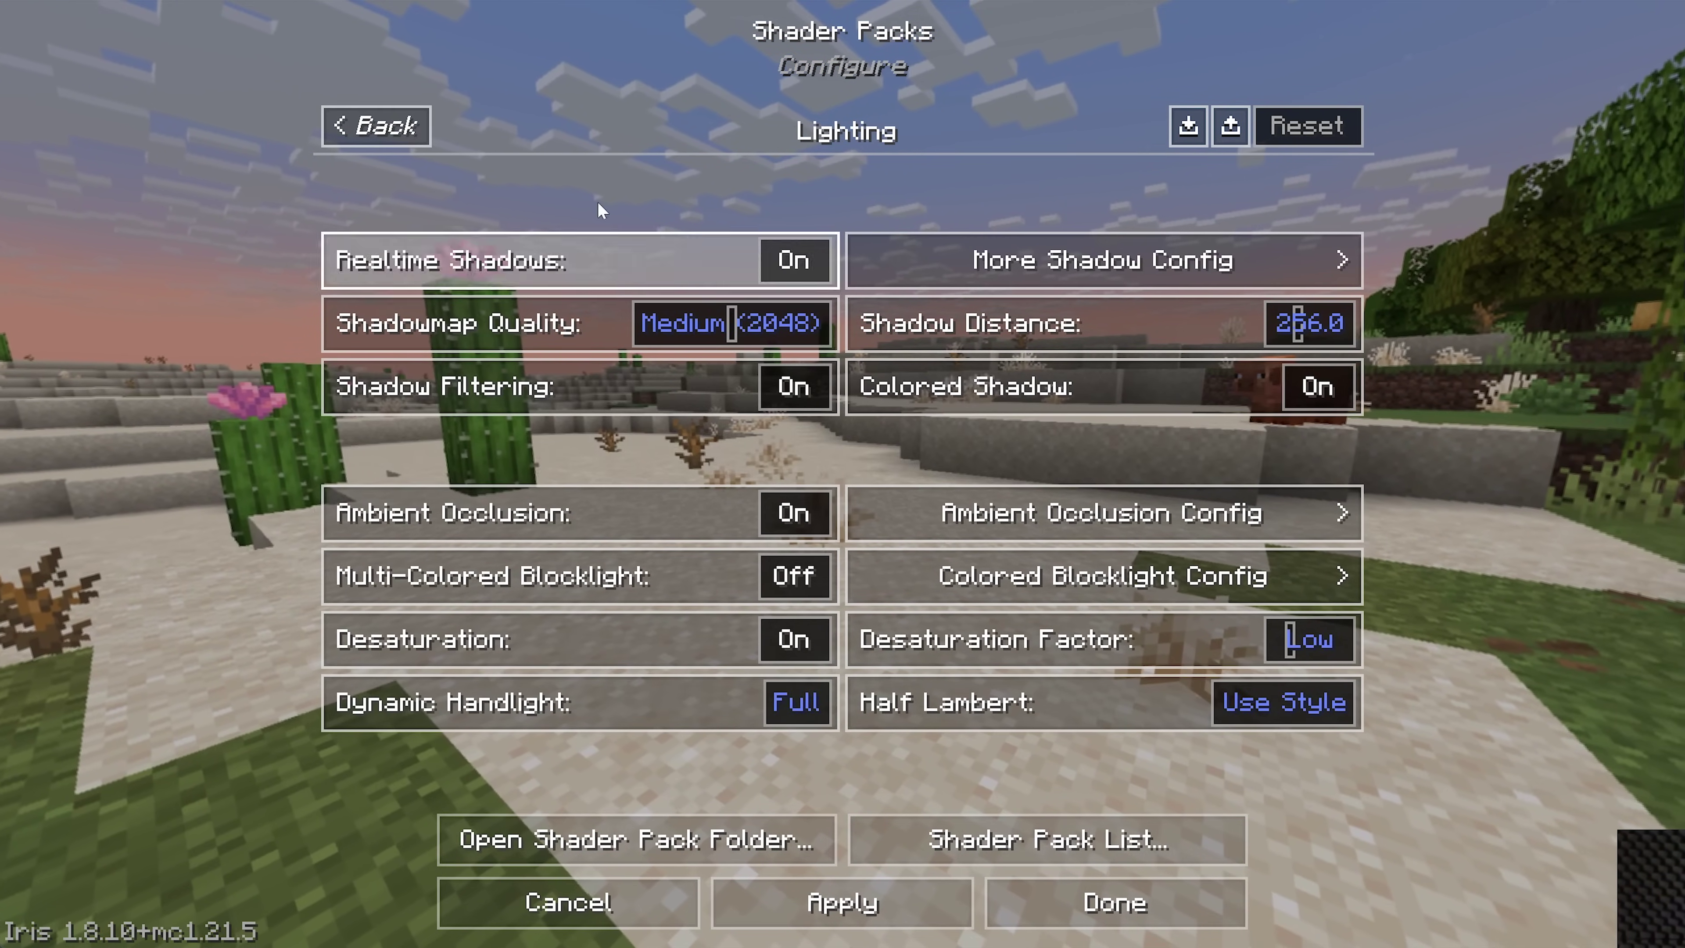
key("Escape")
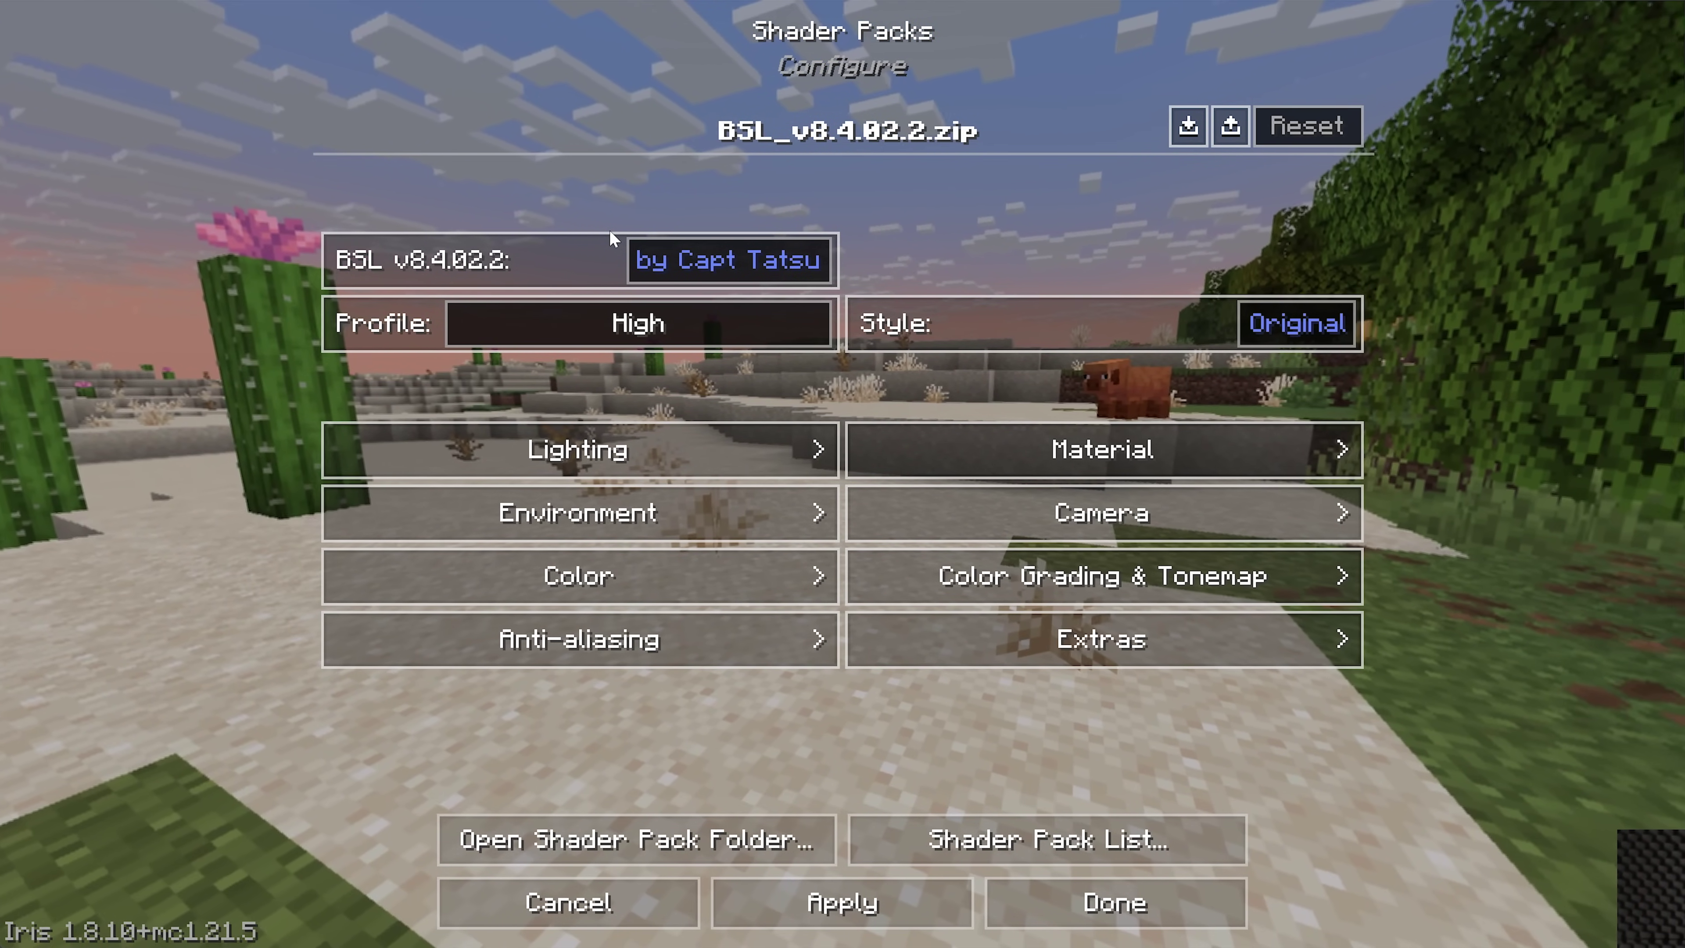
left_click(1081, 886)
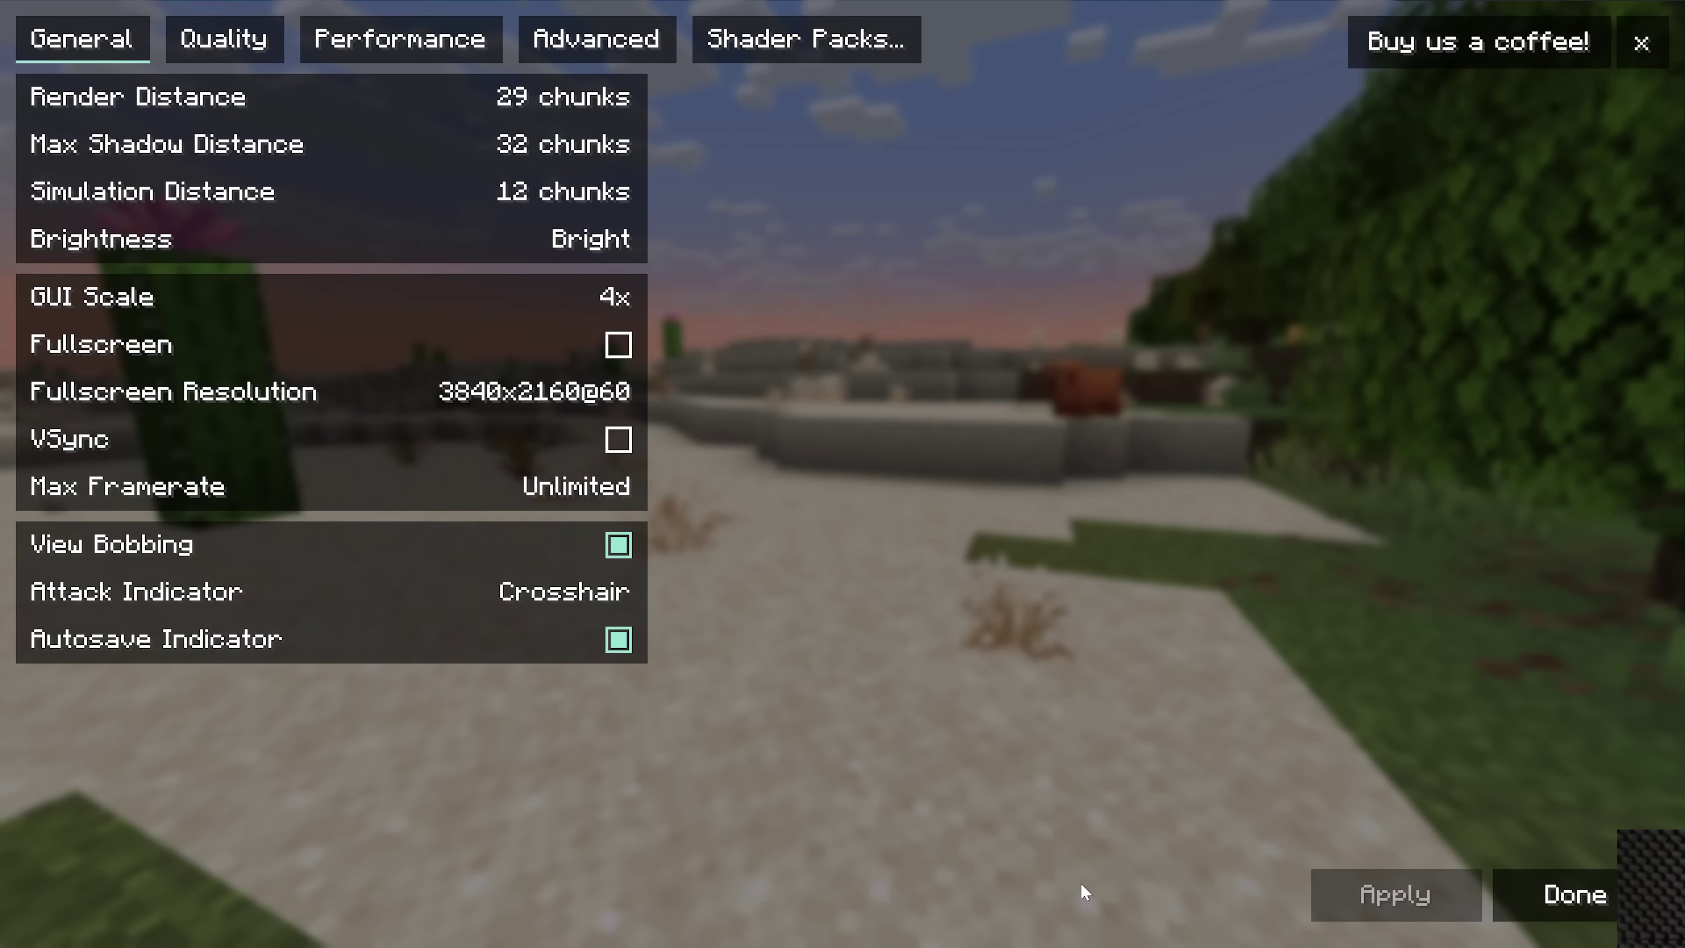
Step: Return to the title screen and join the SimpleGameHosting multiplayer server, accepting the third-party online play caution
key("Escape")
key("Escape")
left_click(783, 473)
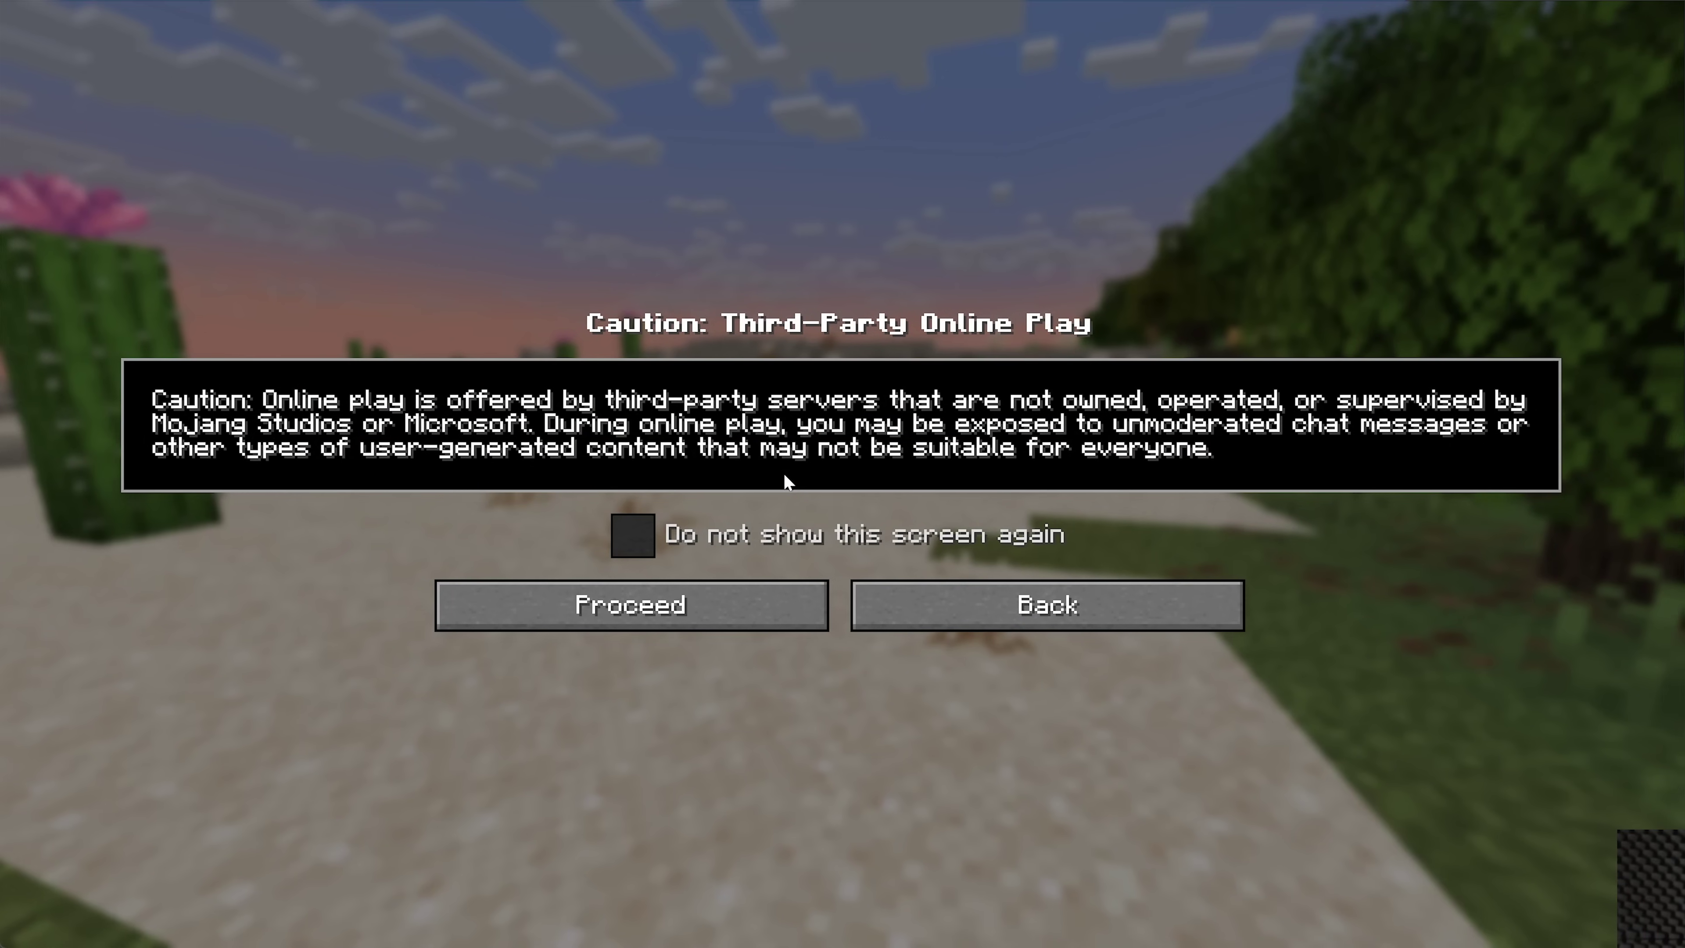
left_click(786, 624)
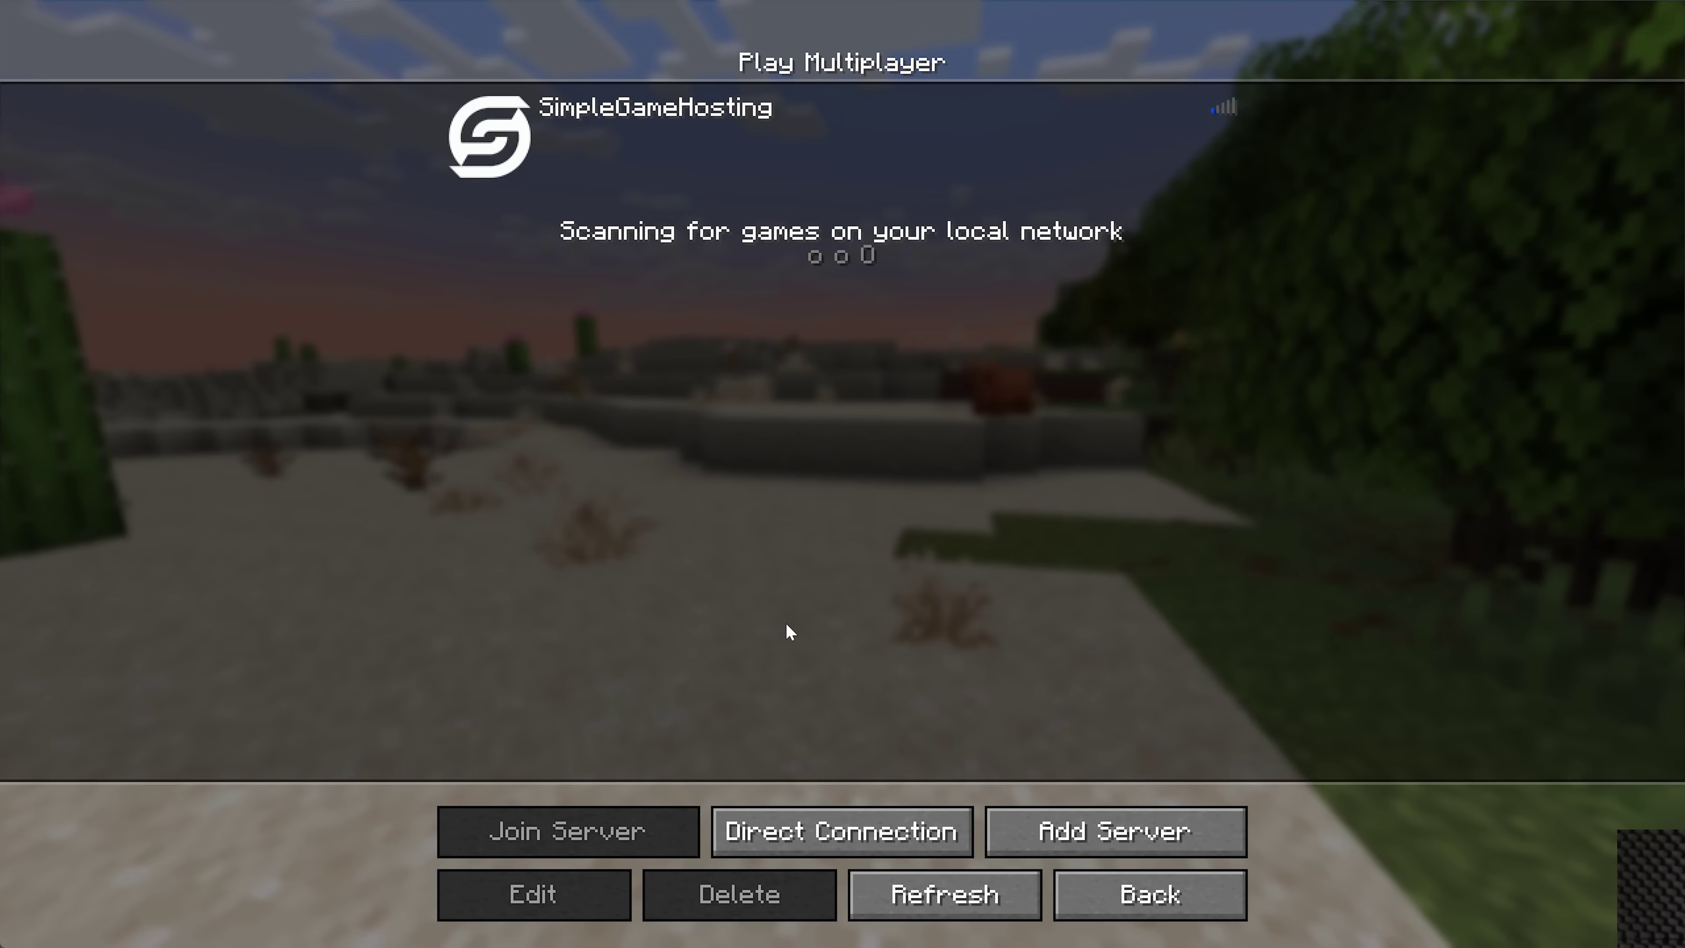
double_click(750, 174)
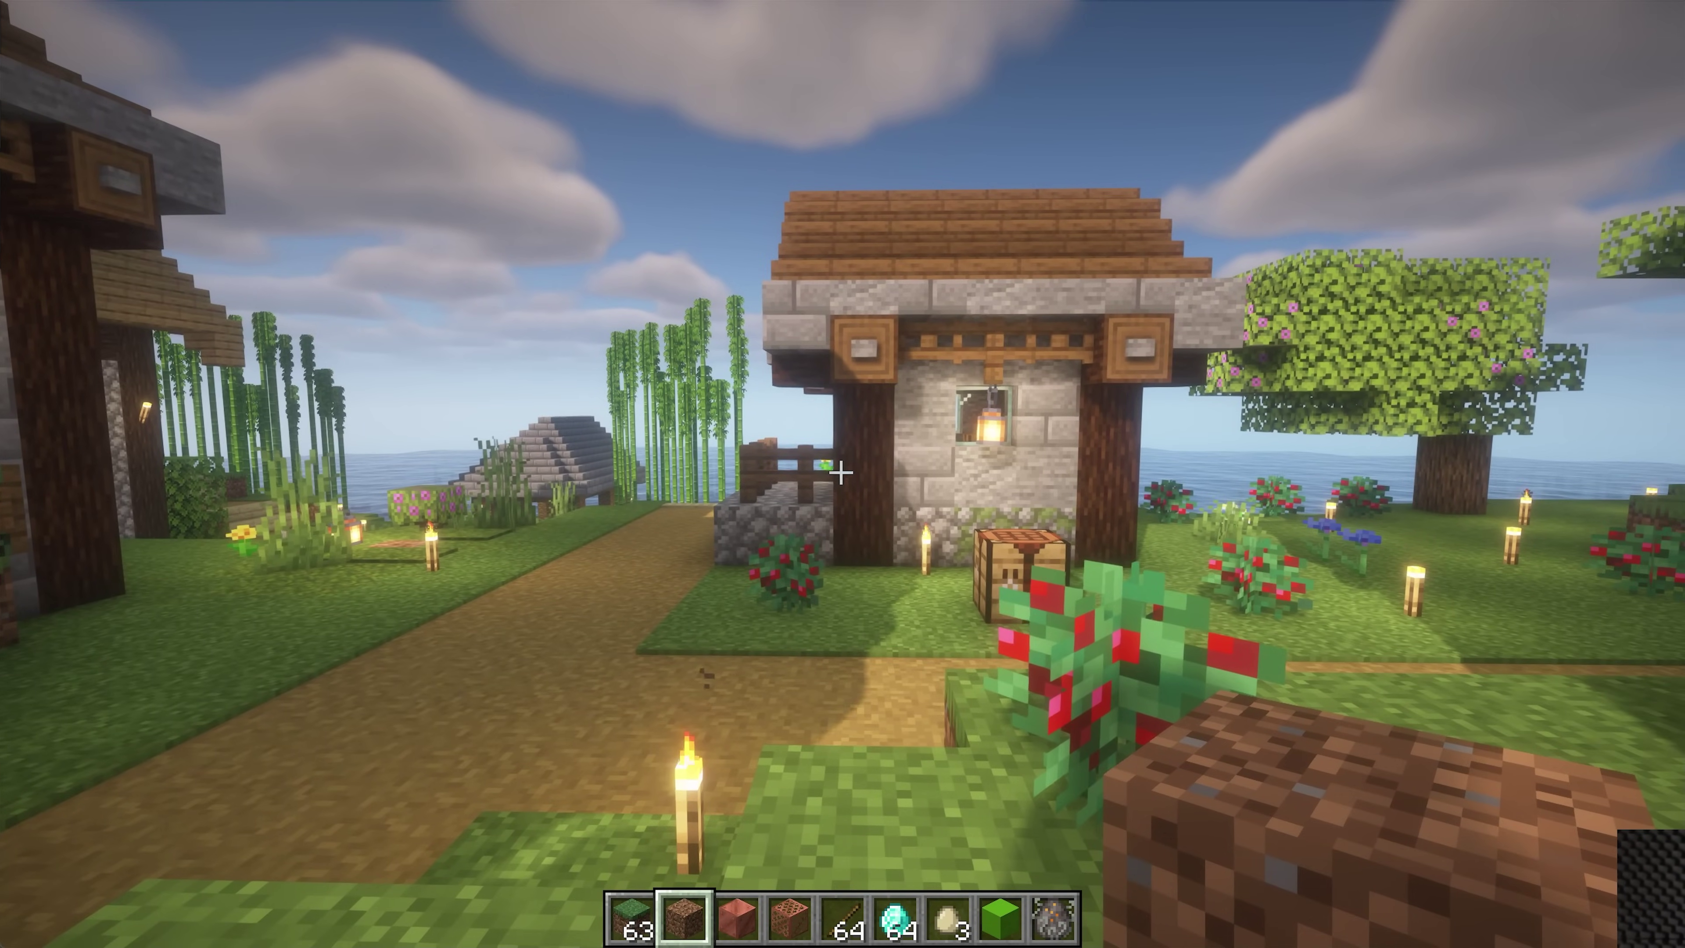
Step: Open the Shader Packs screen from the in-game video settings and apply MakeUp-UltraFast-9.1c.zip
key("Escape")
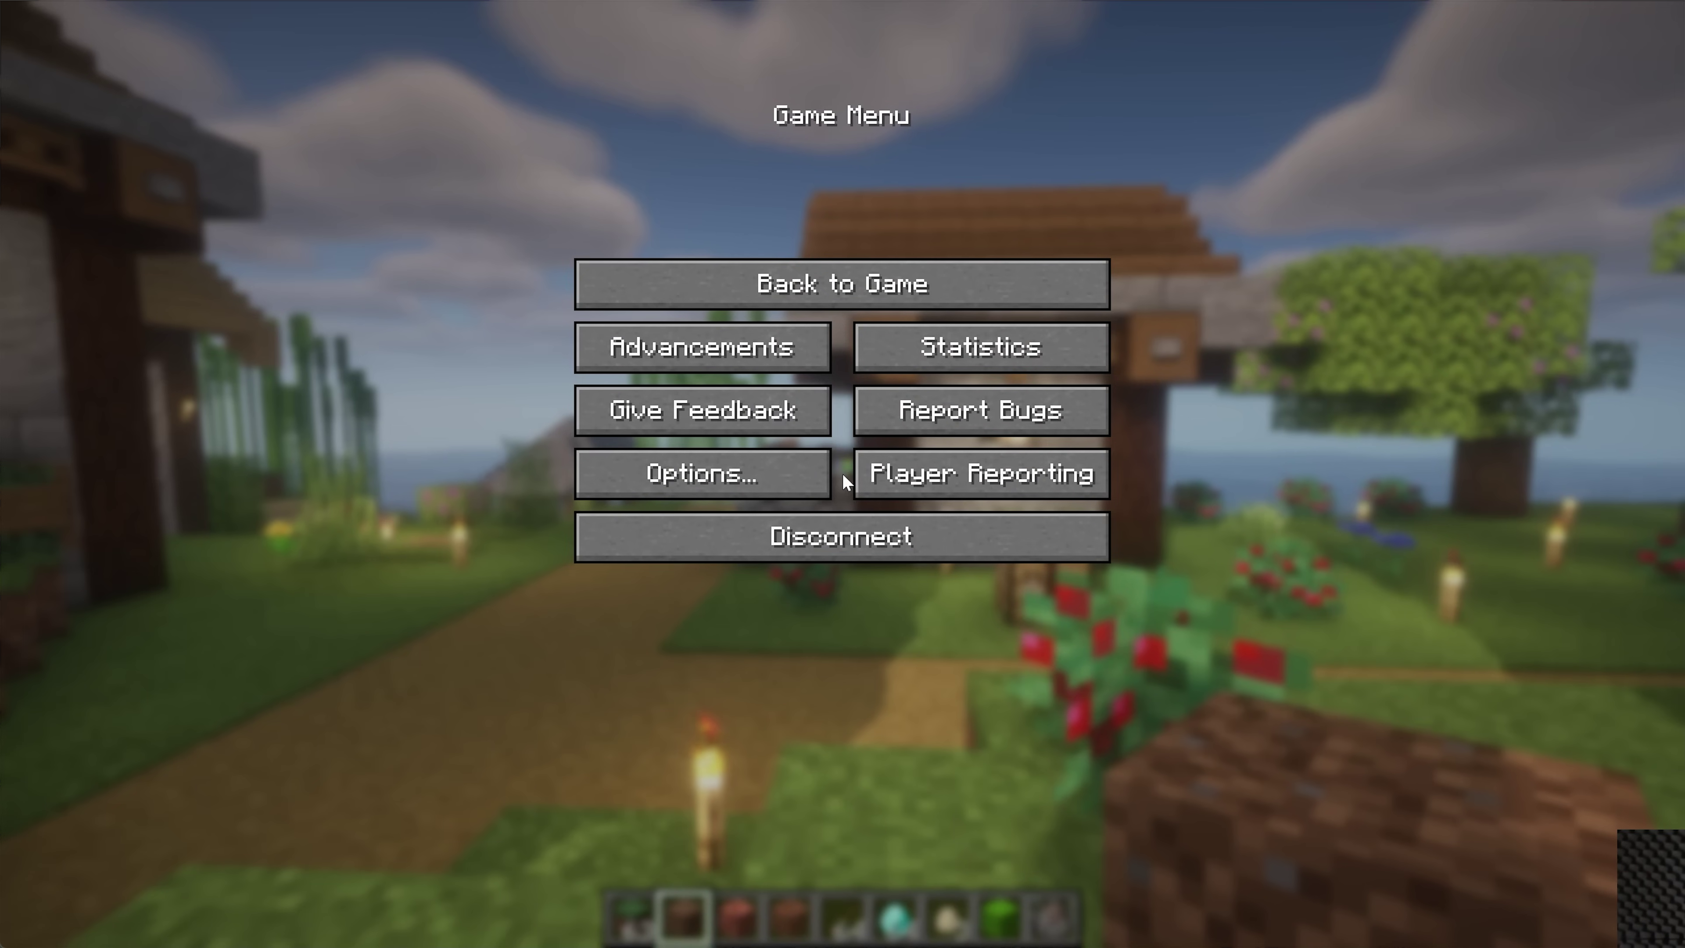
left_click(779, 481)
left_click(773, 331)
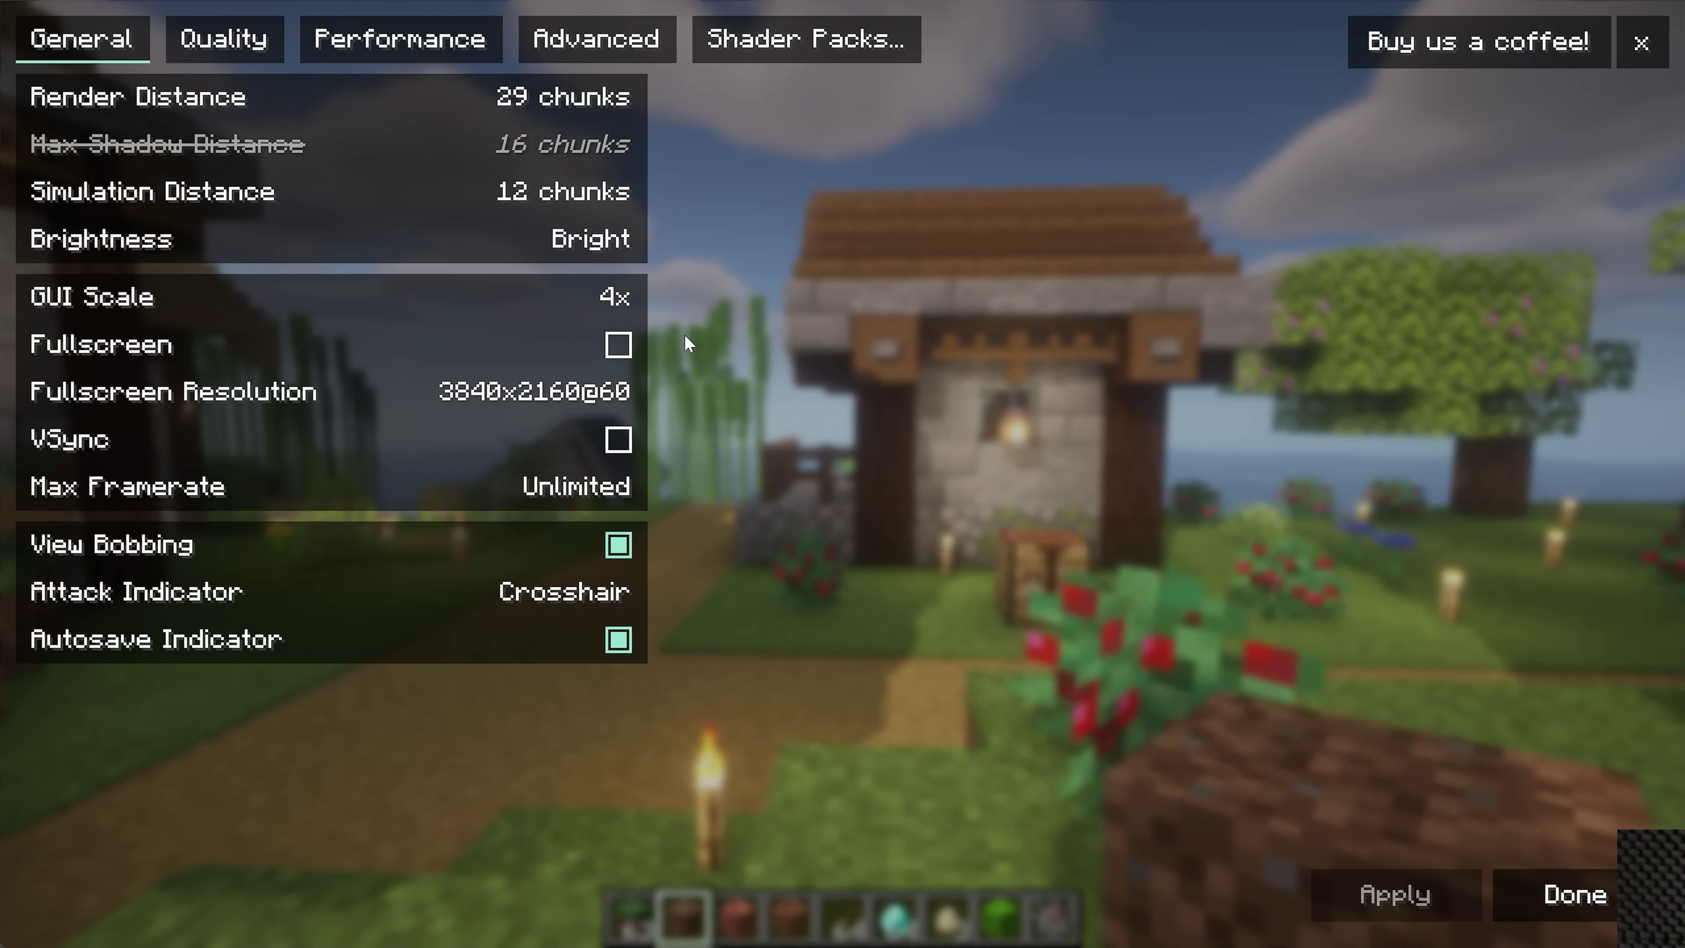
left_click(802, 41)
left_click(841, 234)
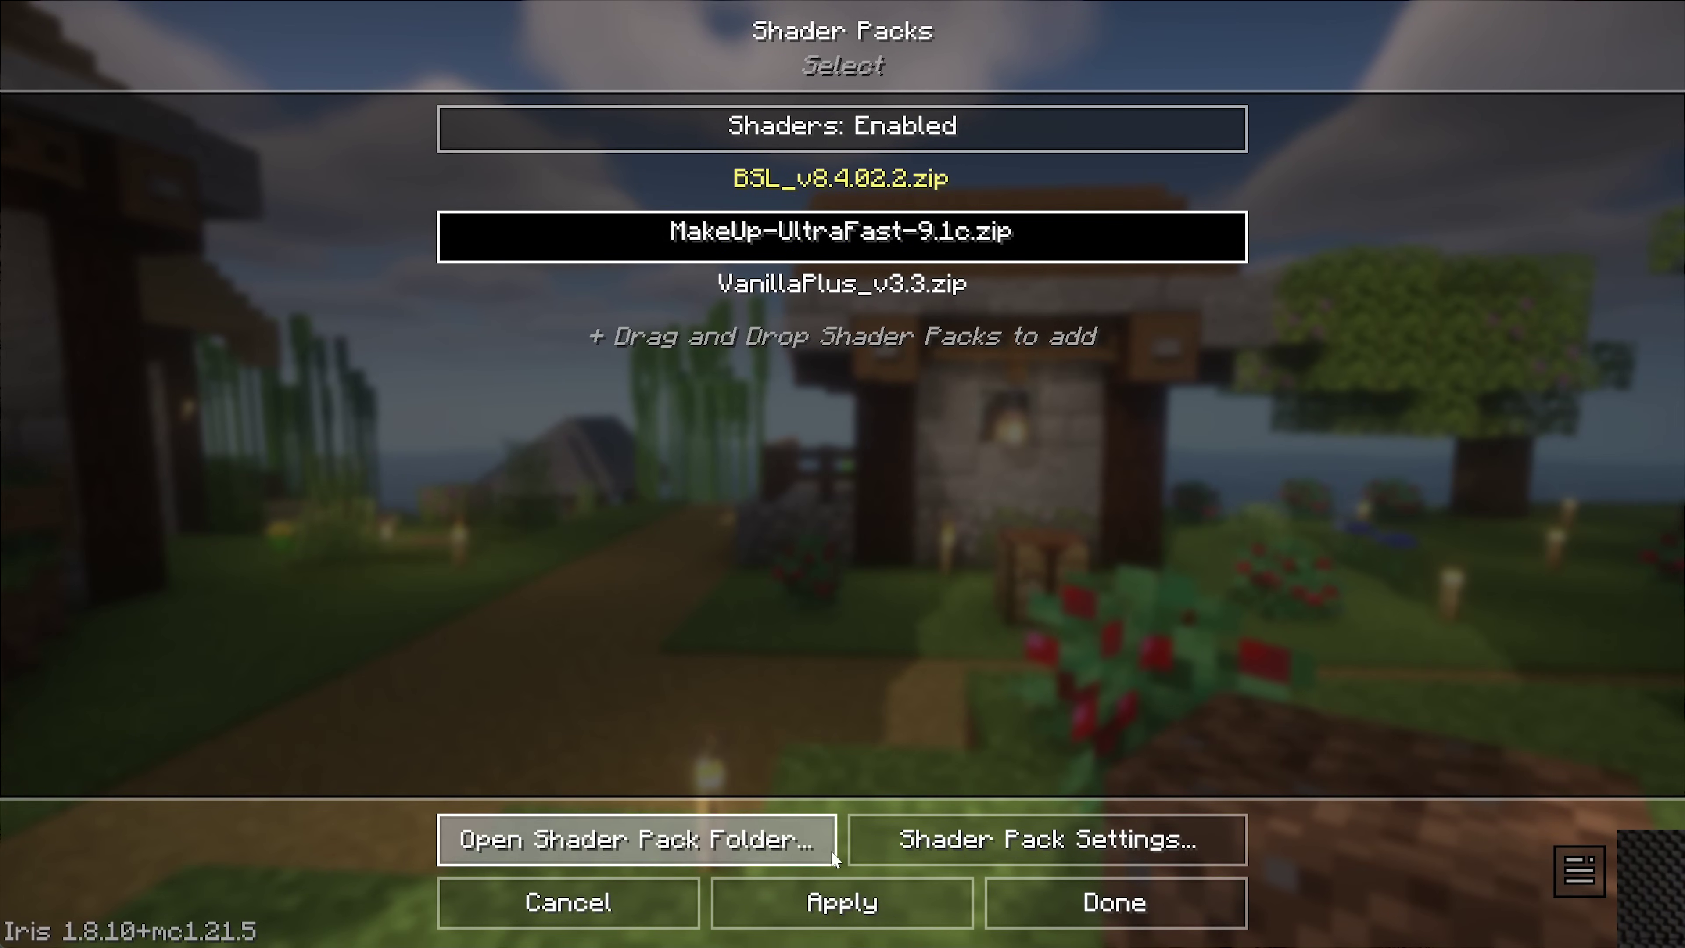
left_click(877, 900)
Step: Look over the MakeUp-UltraFast shader's settings, return to the game and walk through the village to view its effect
left_click(949, 840)
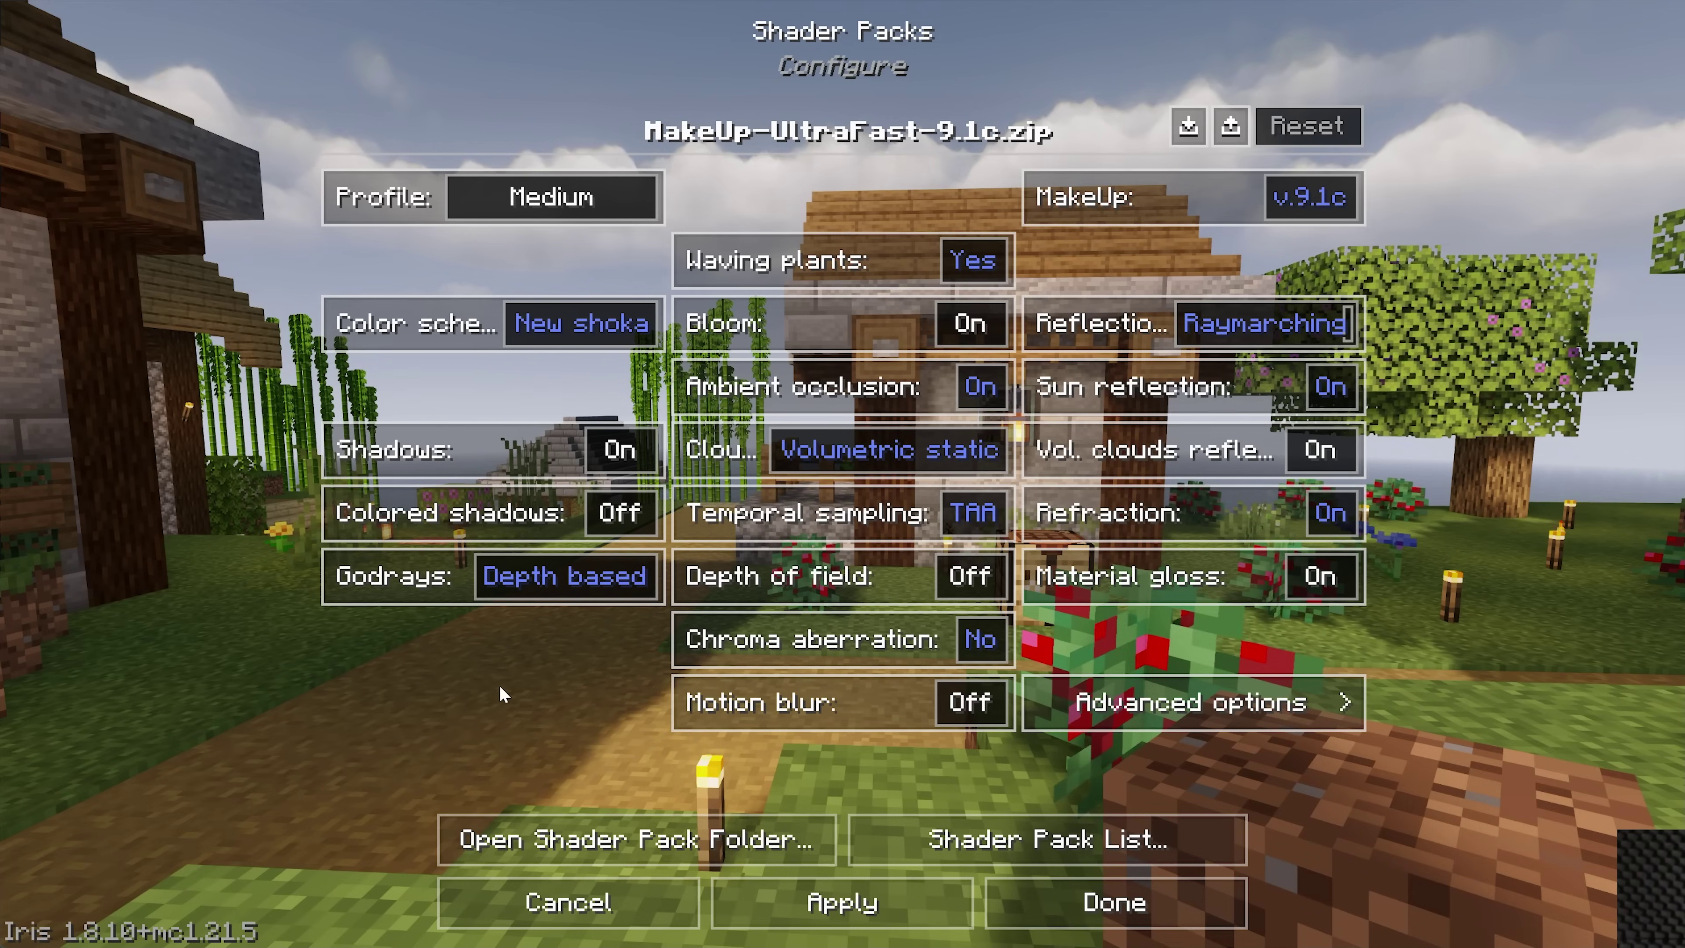
key("Escape")
key("Escape")
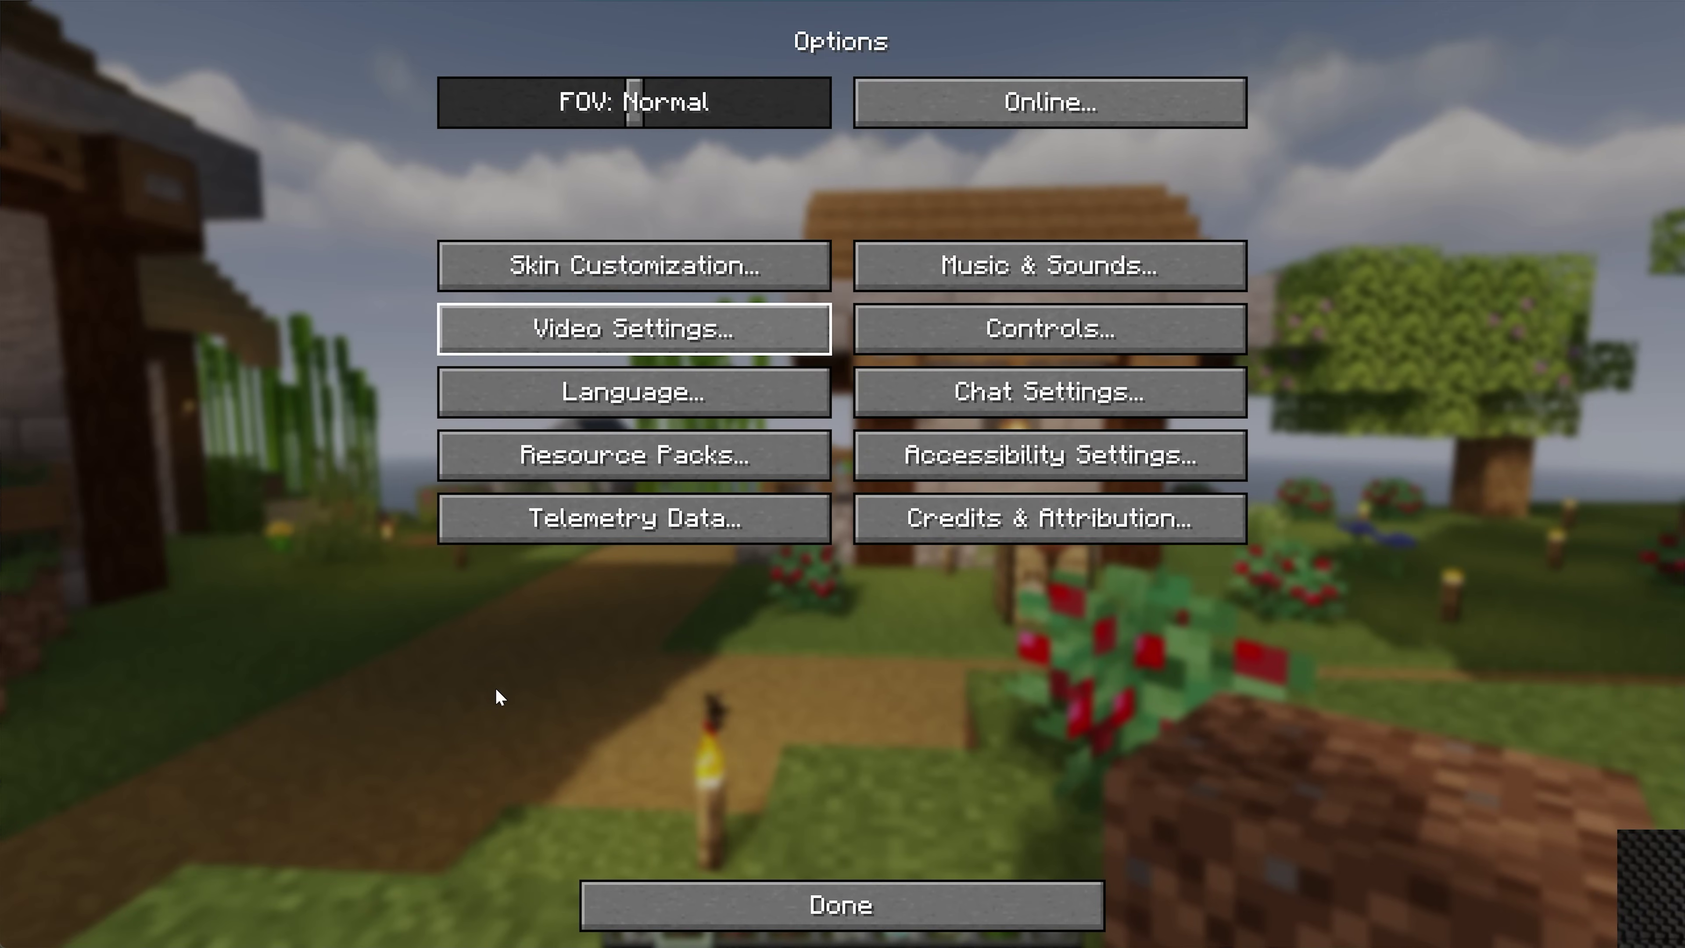
key("Escape")
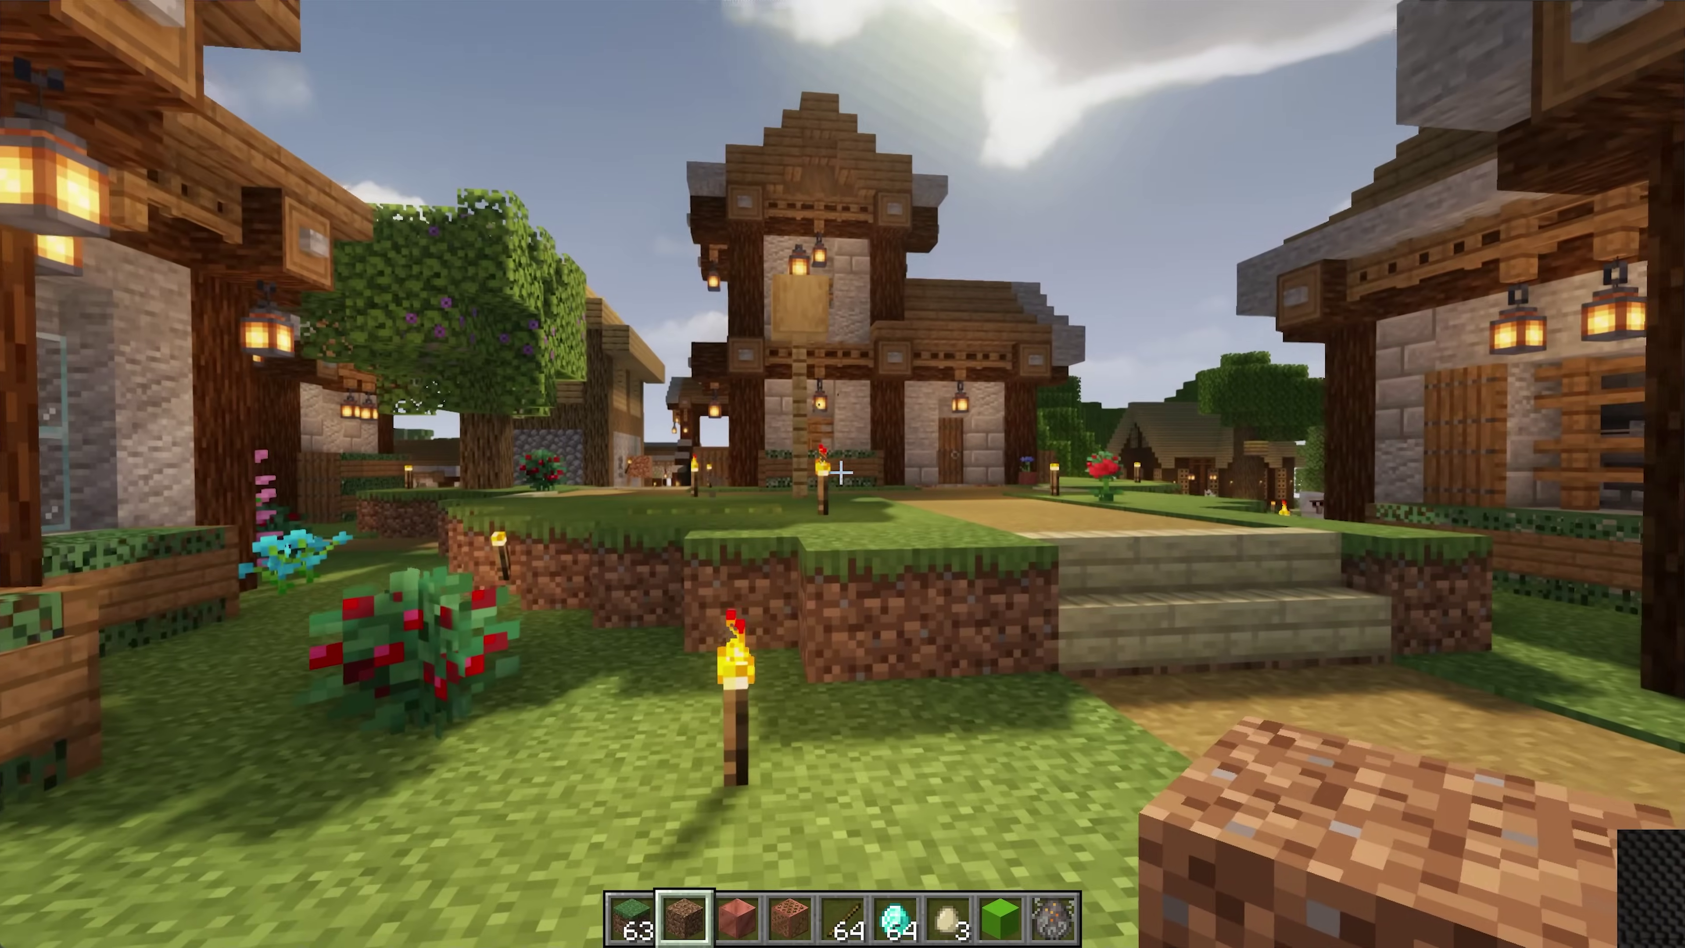
key("w")
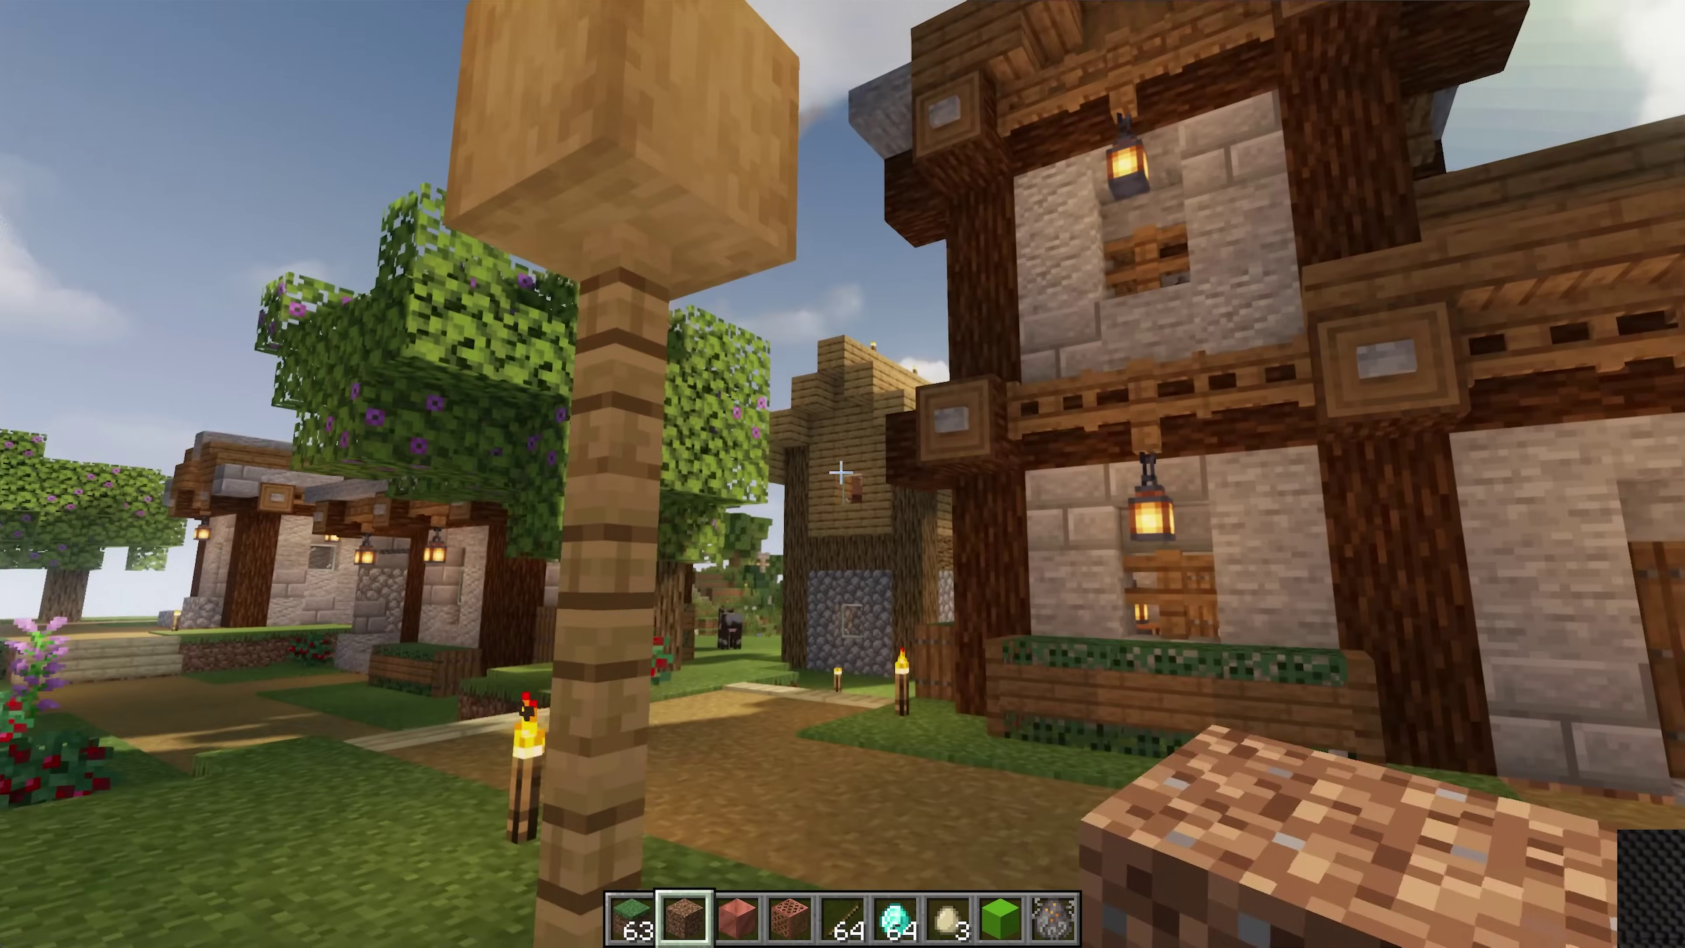
key("w")
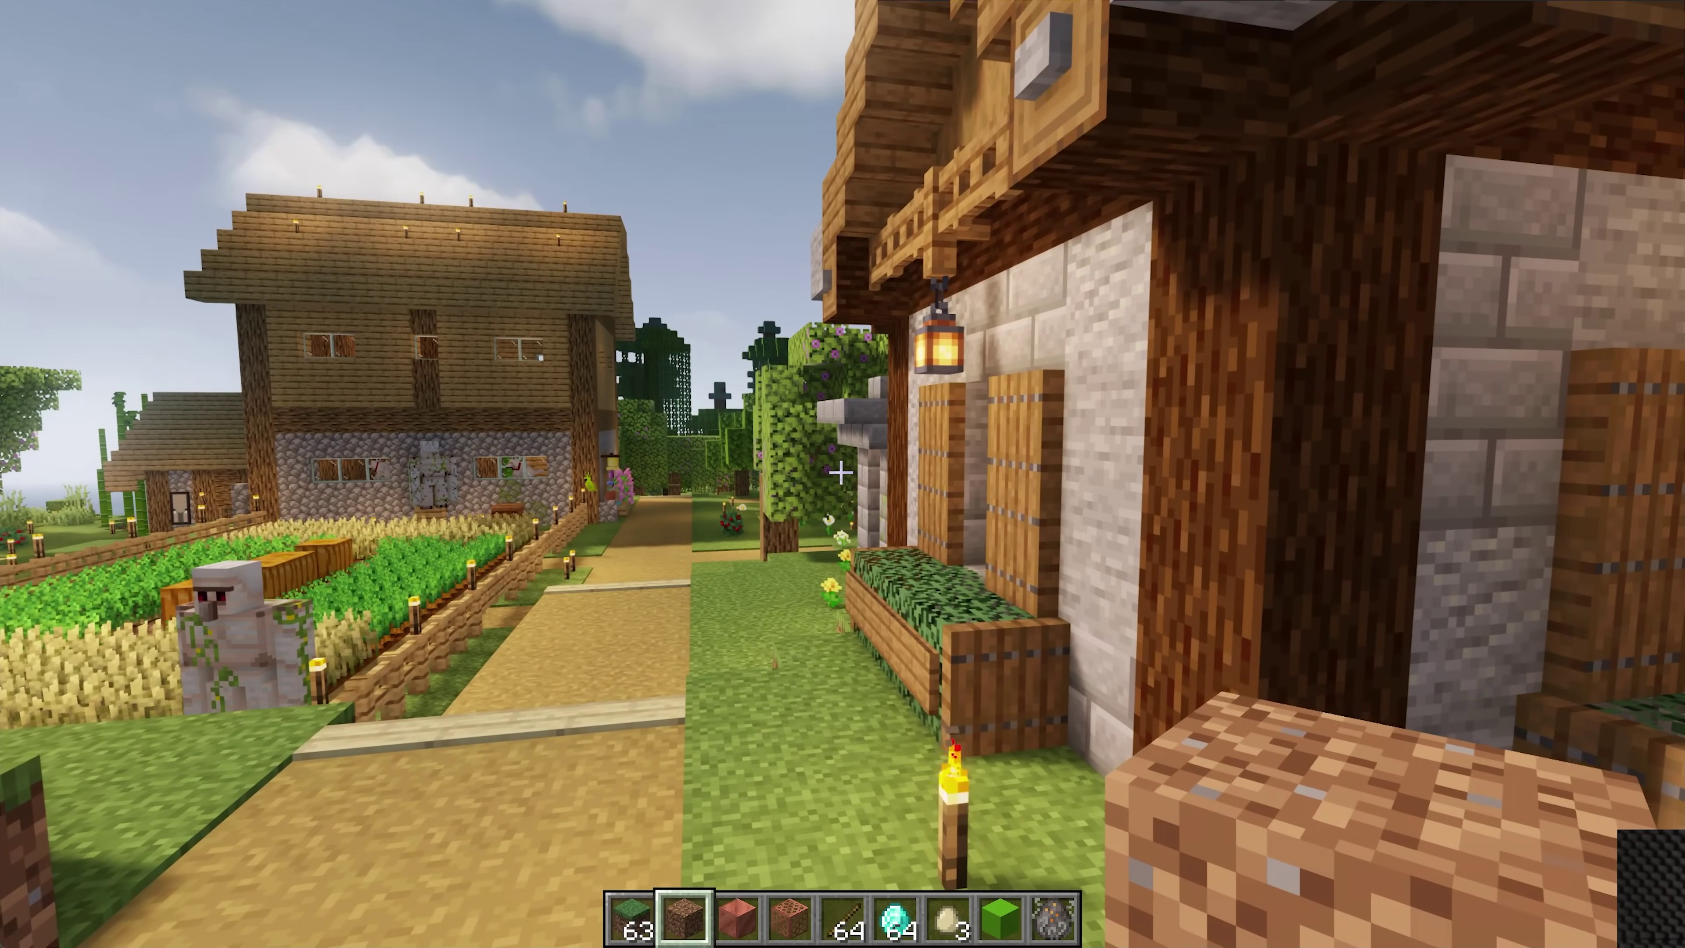
Step: Reopen the Shader Packs screen from the in-game video settings and apply VanillaPlus_v3.3.zip
key("Escape")
left_click(767, 478)
left_click(693, 338)
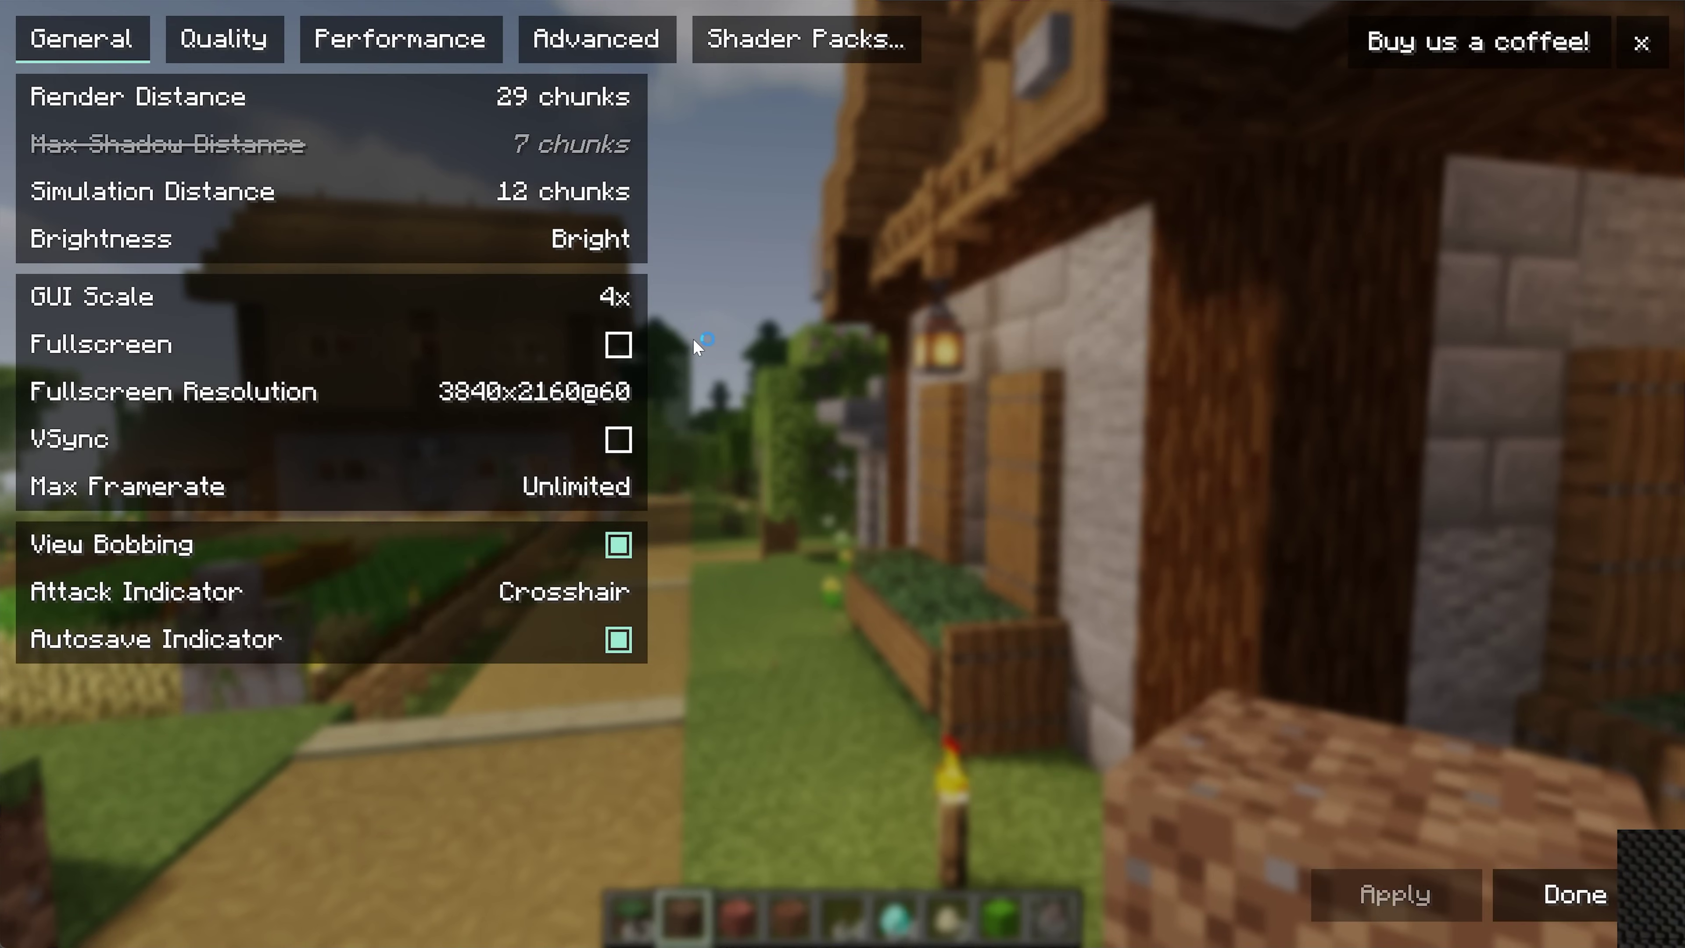
left_click(734, 47)
left_click(770, 282)
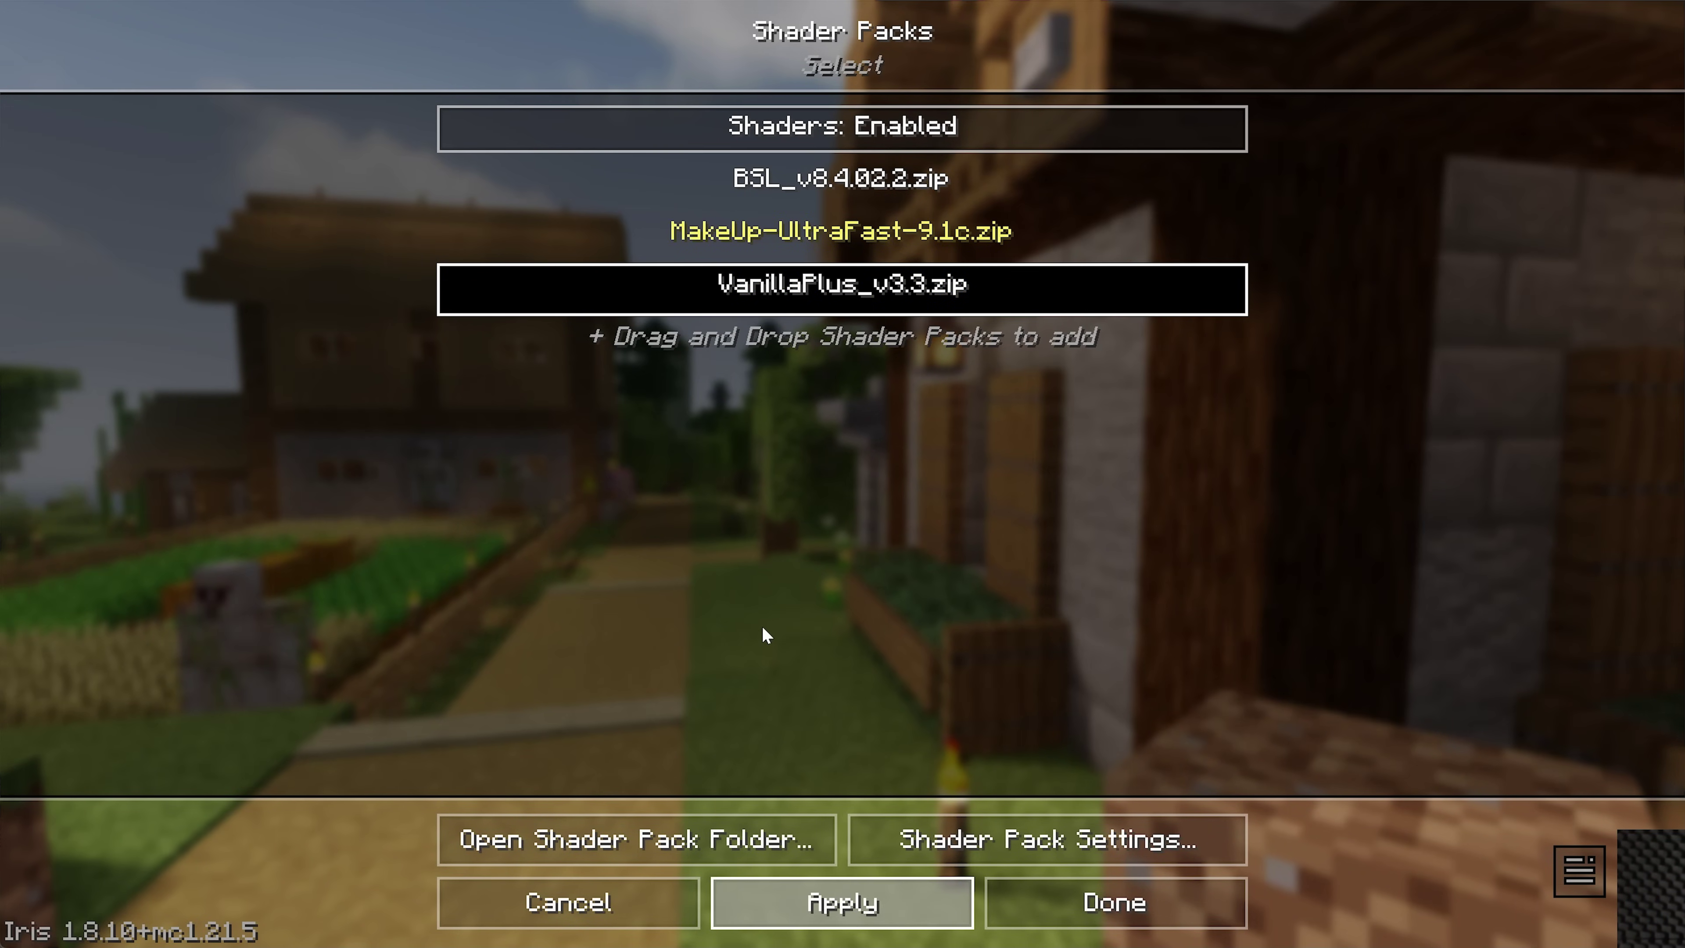
key("Return")
Step: Return to the game and walk around the village to examine the VanillaPlus shader's look
key("Escape")
key("Escape")
key("Escape")
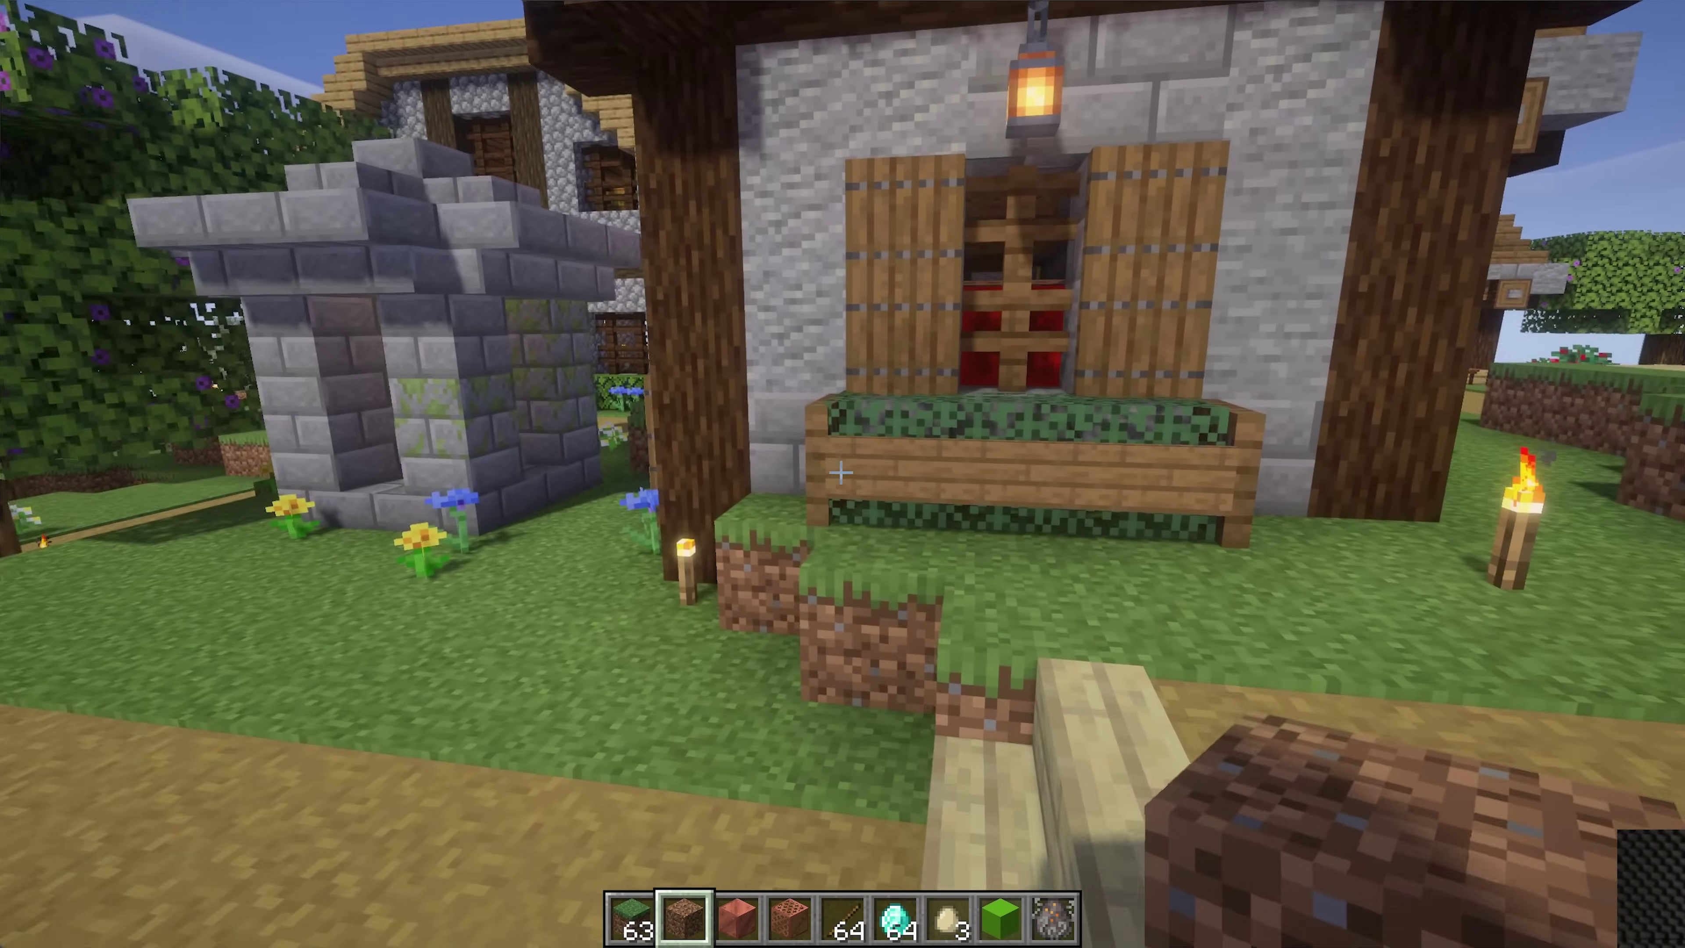
key("w")
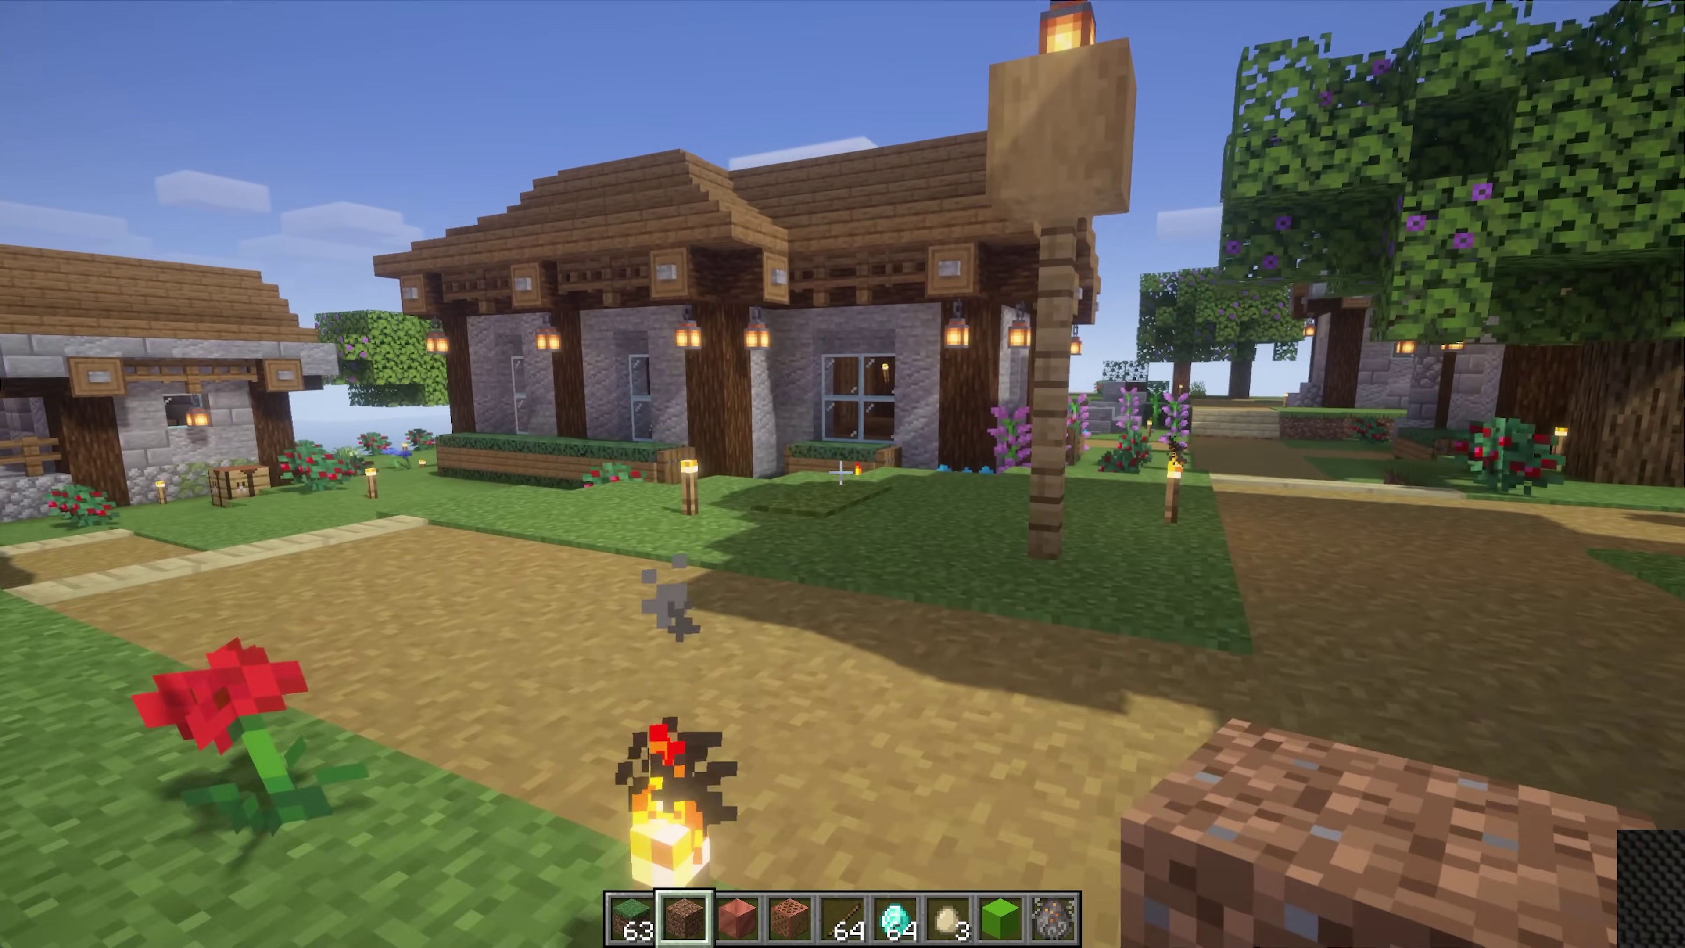
key("w")
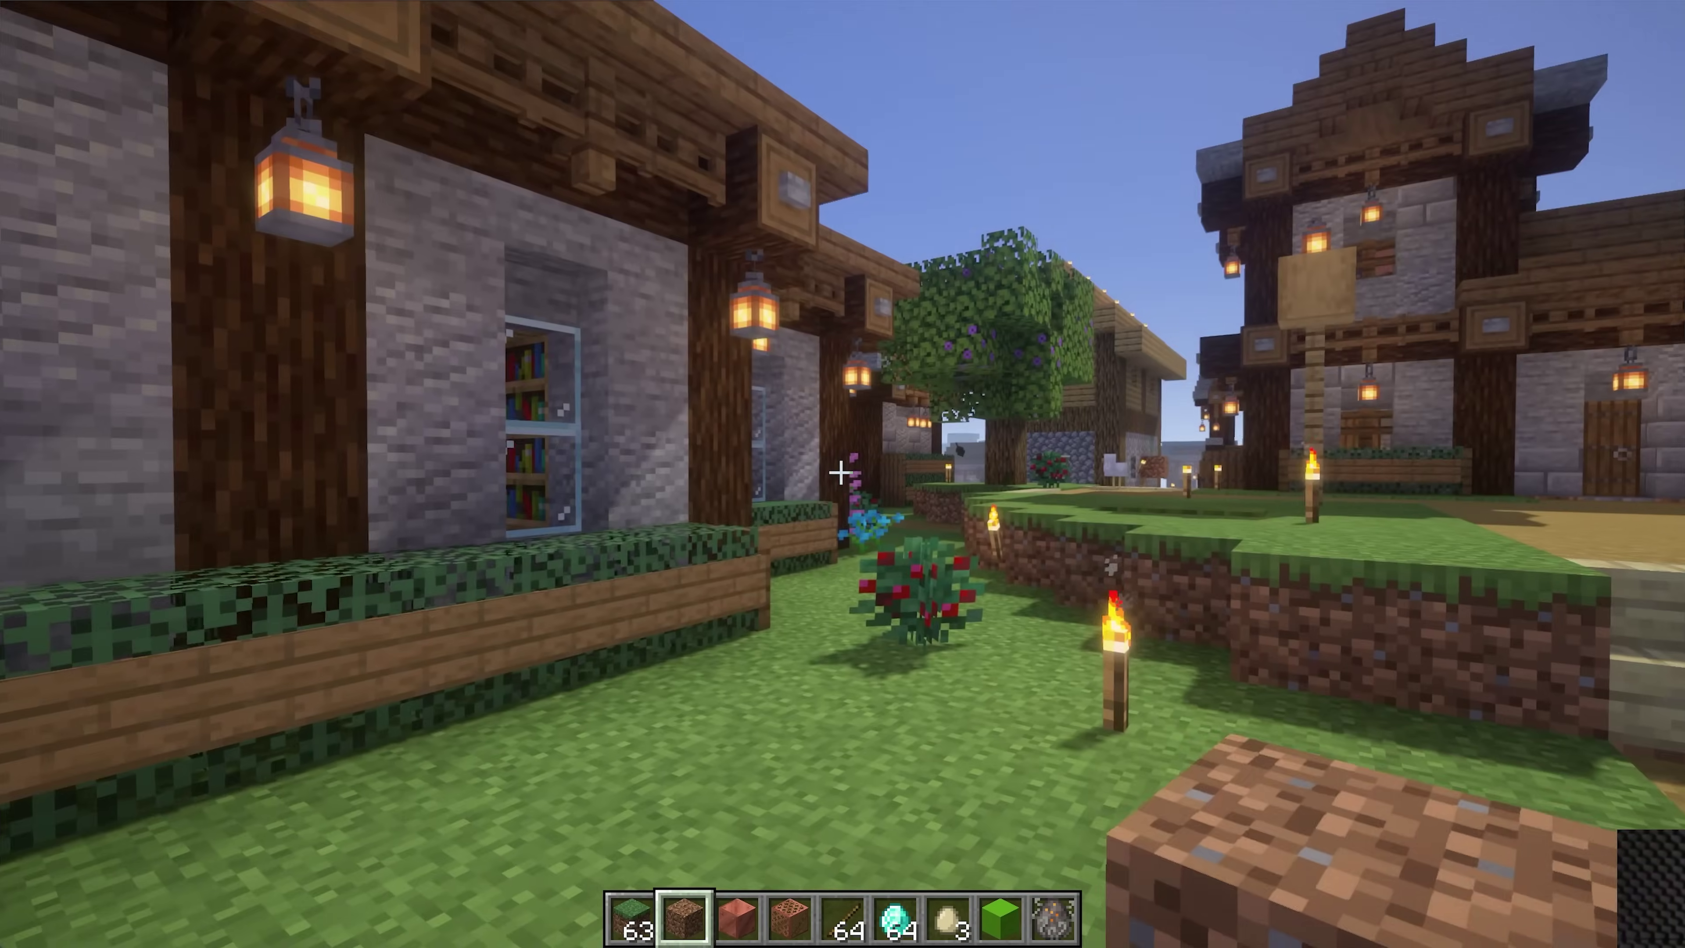
key("w")
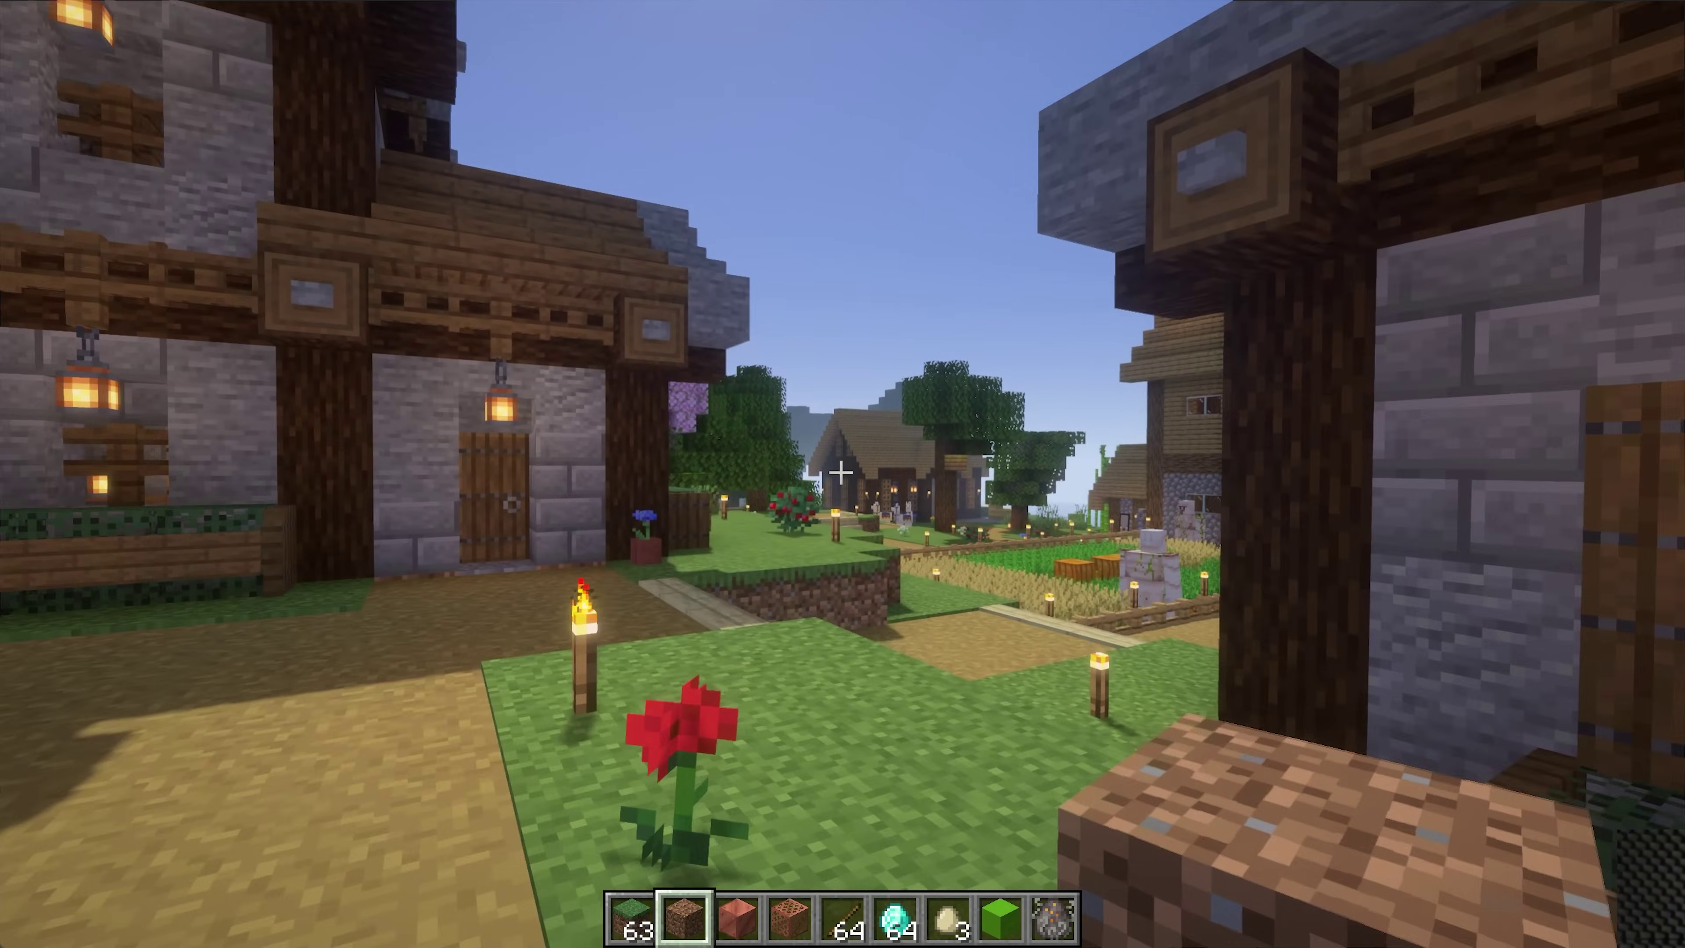